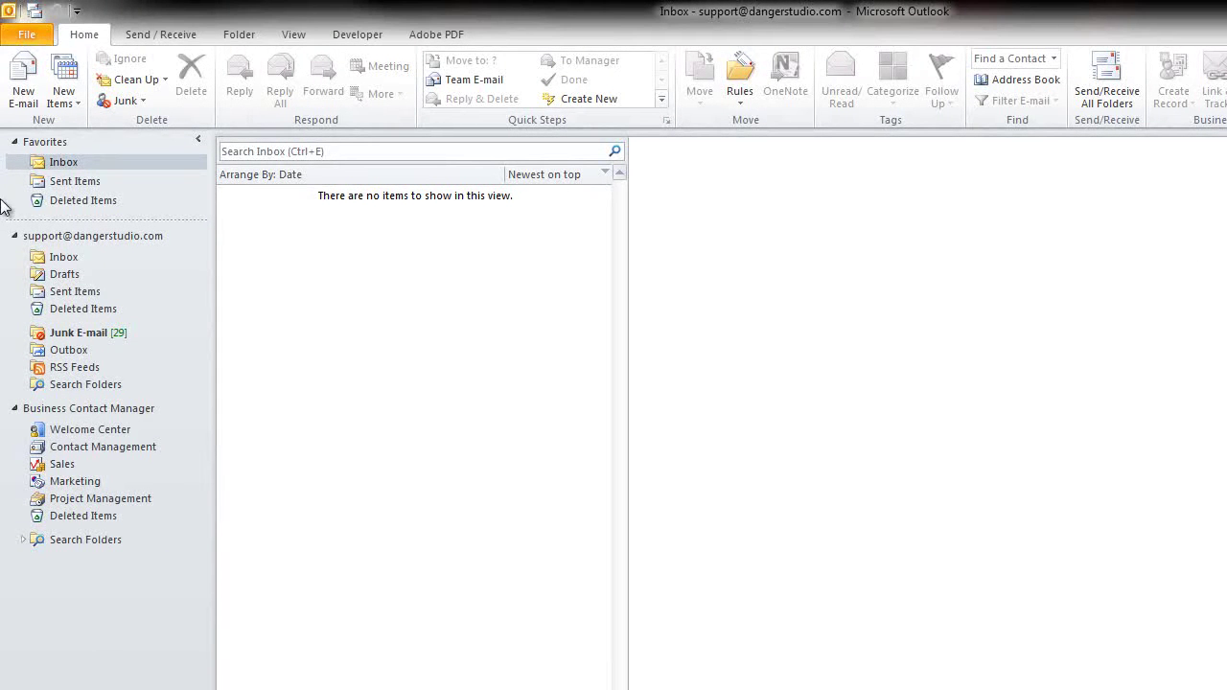
# Step: Enable the Developer tab in the ribbon customization options and apply the settings
pyautogui.click(27, 37)
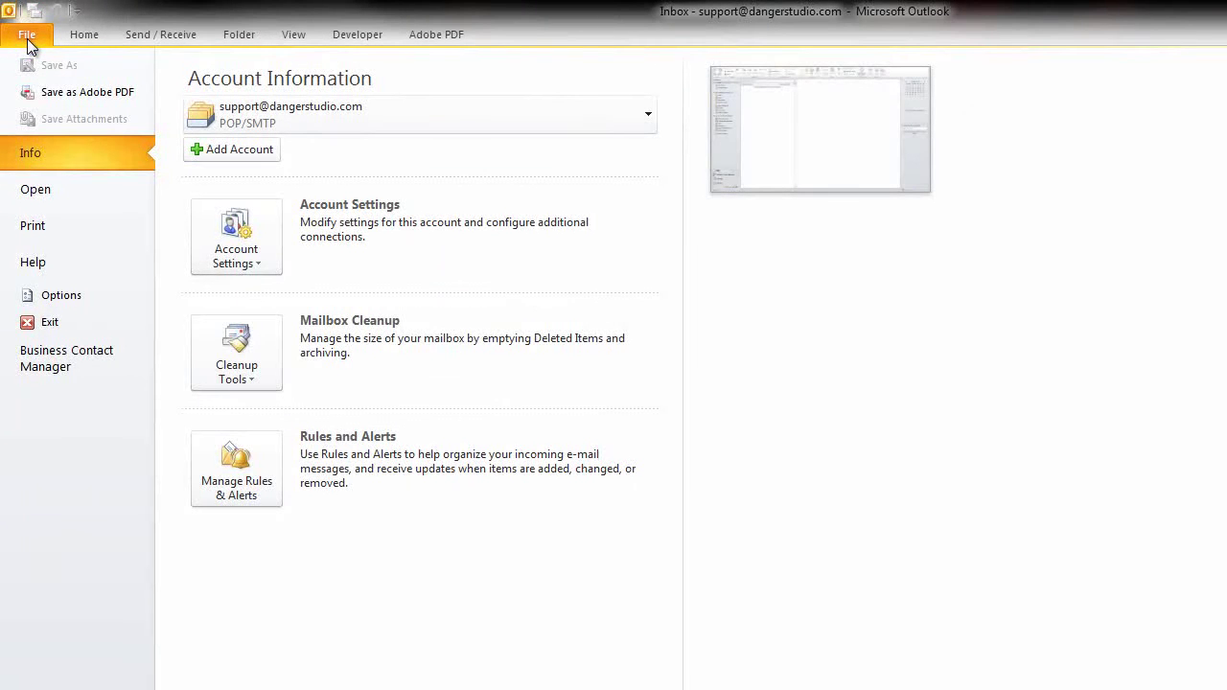
pyautogui.click(43, 297)
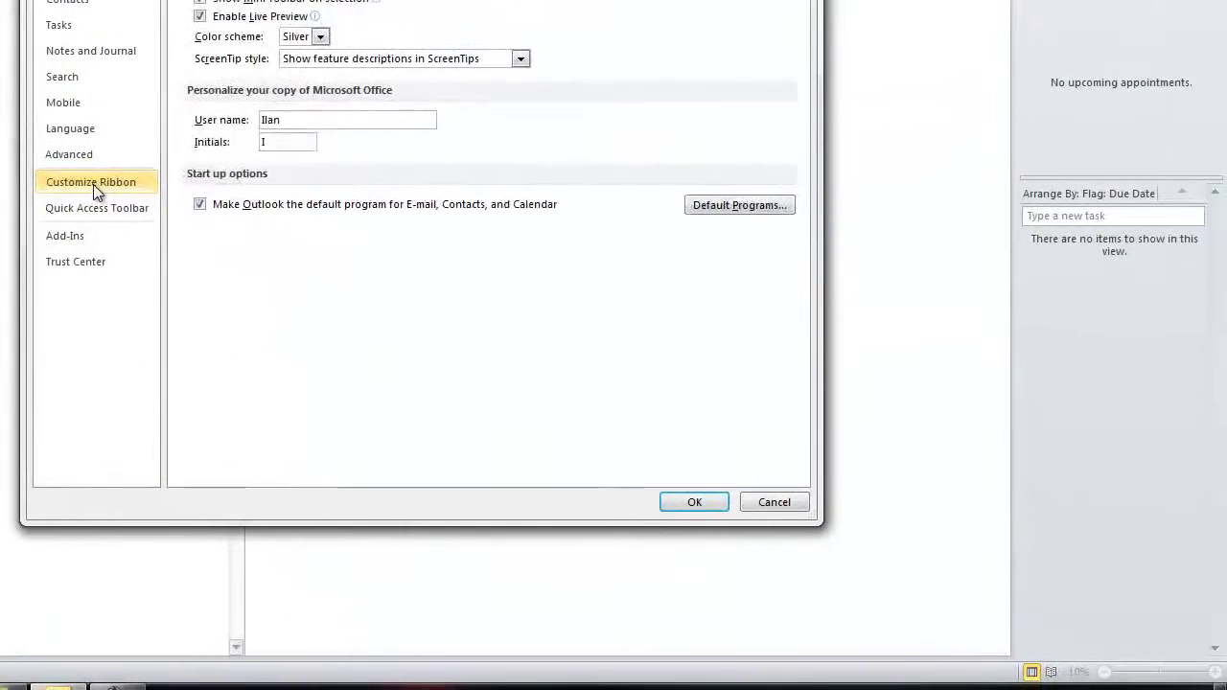
pyautogui.click(93, 184)
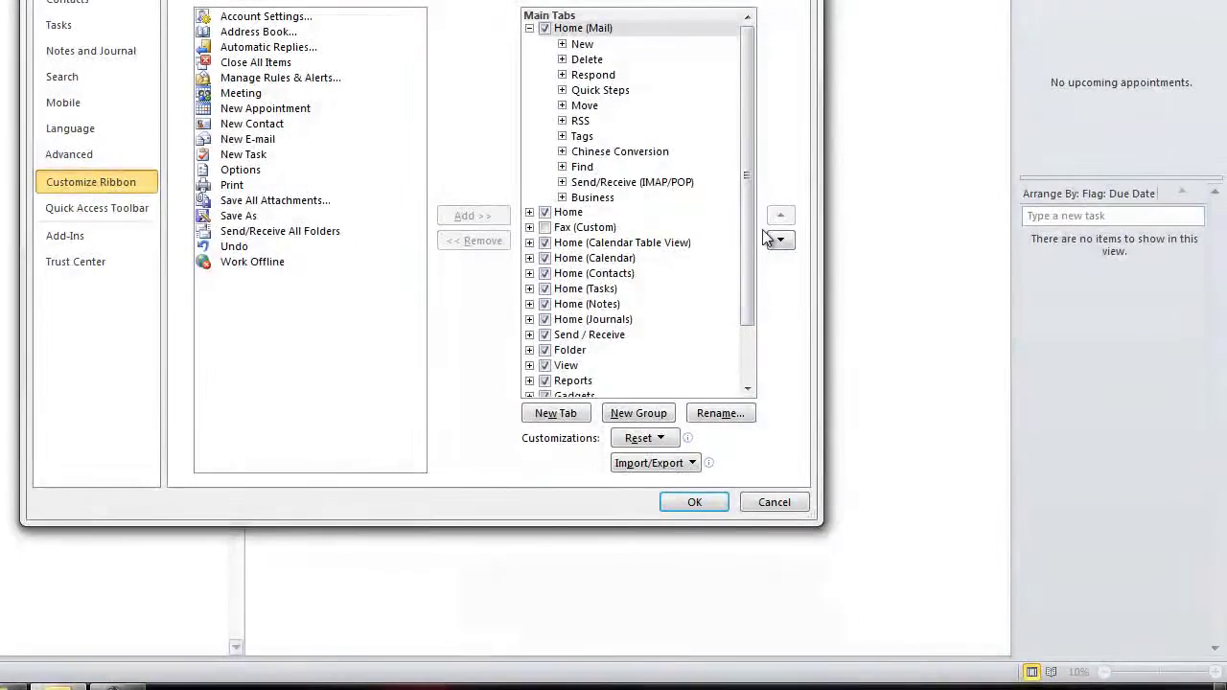
pyautogui.moveTo(754, 304); pyautogui.dragTo(747, 374)
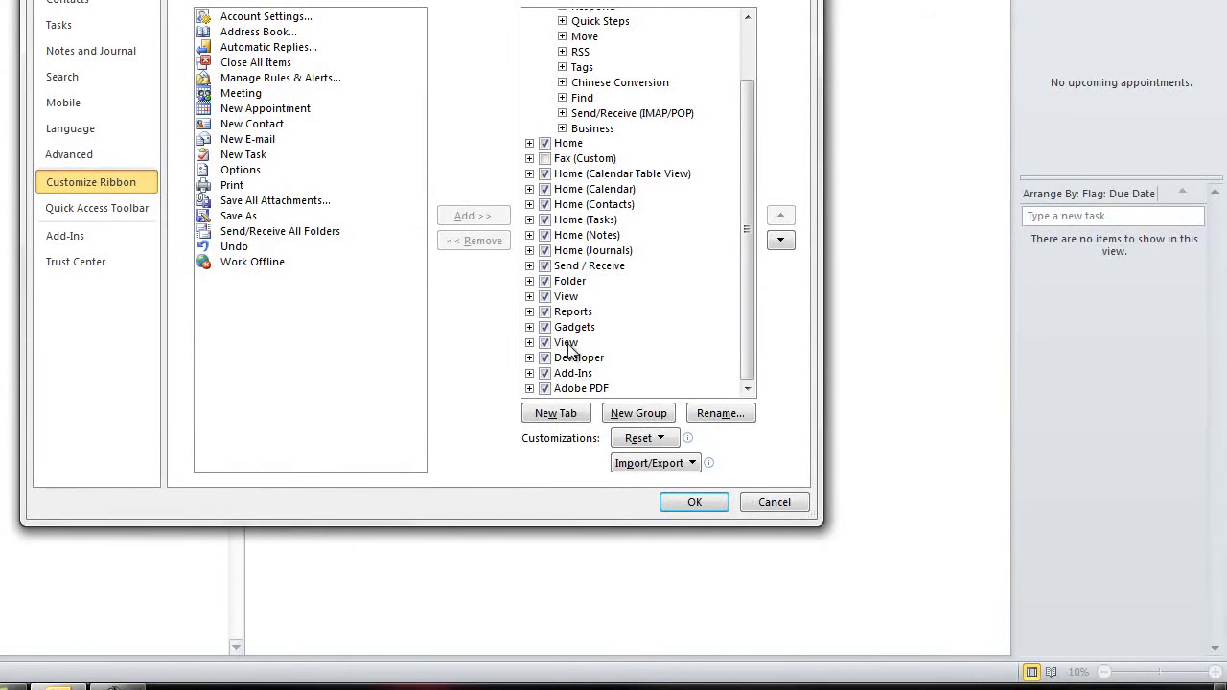
pyautogui.click(544, 358)
pyautogui.click(529, 357)
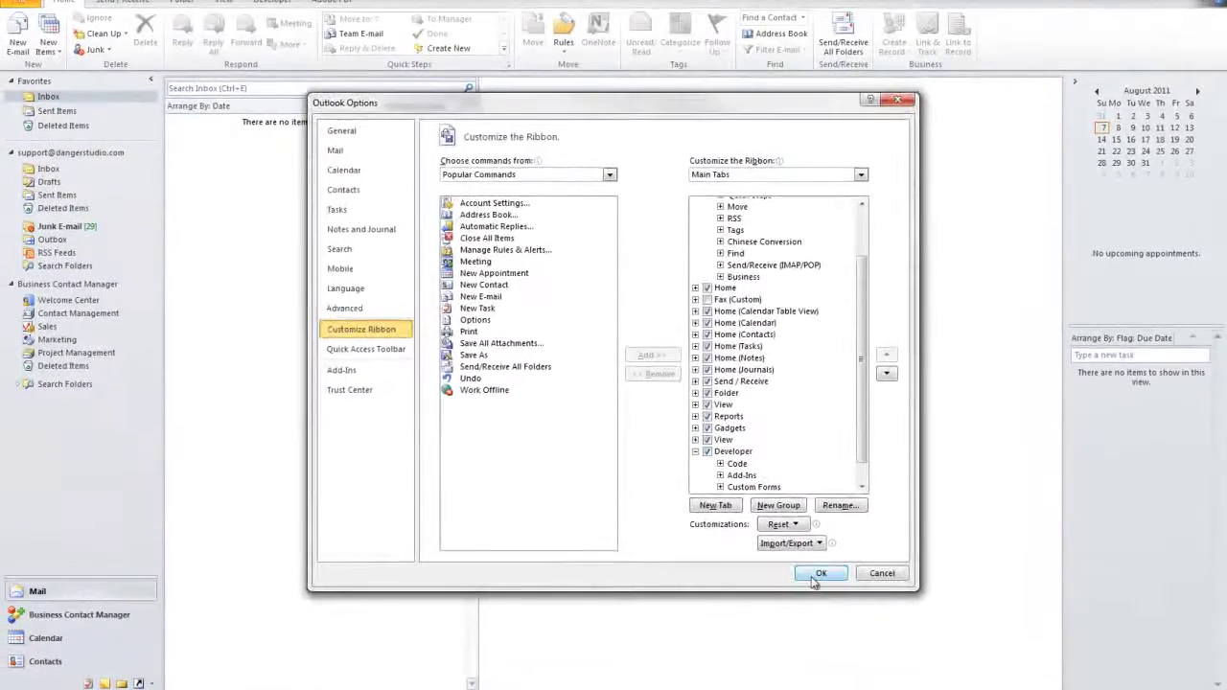
pyautogui.click(707, 509)
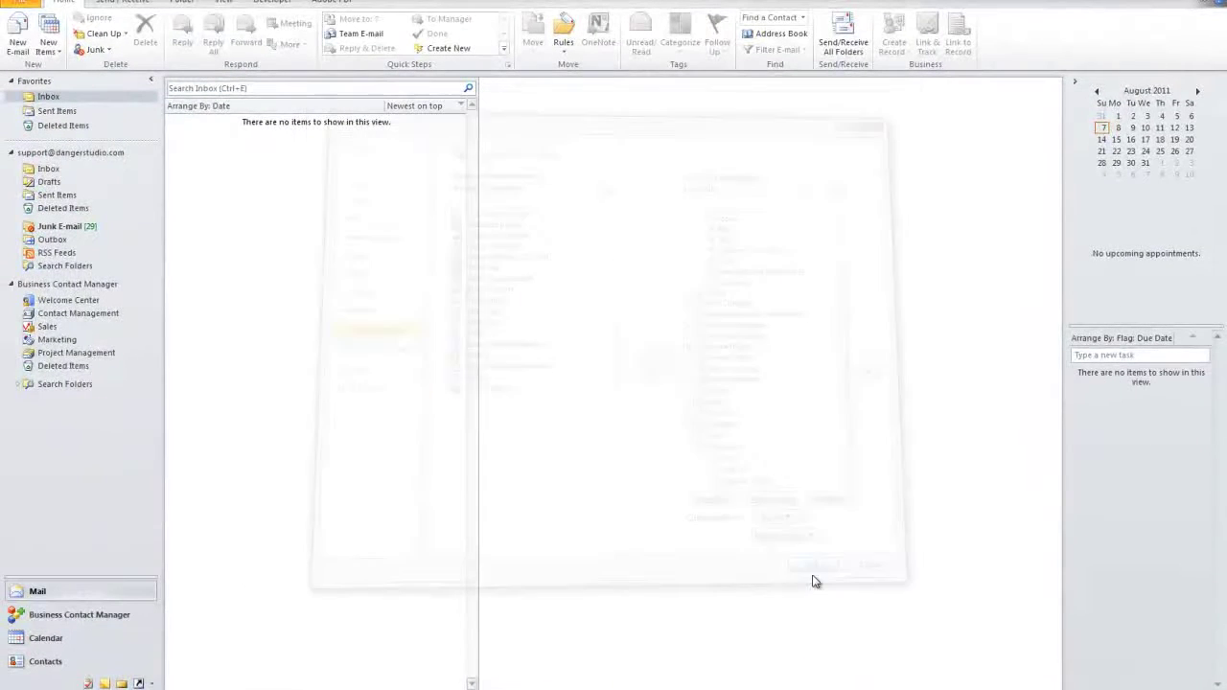
# Step: Create a new e-mail message and switch it to form design mode
pyautogui.click(11, 41)
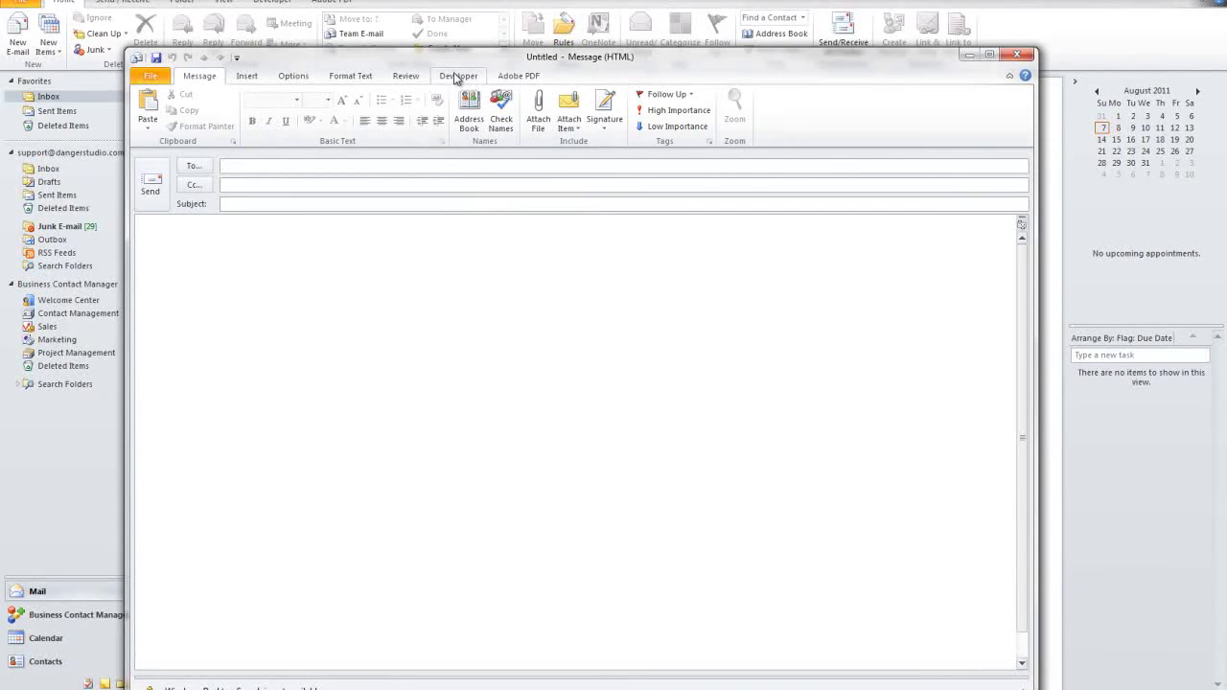
pyautogui.click(457, 75)
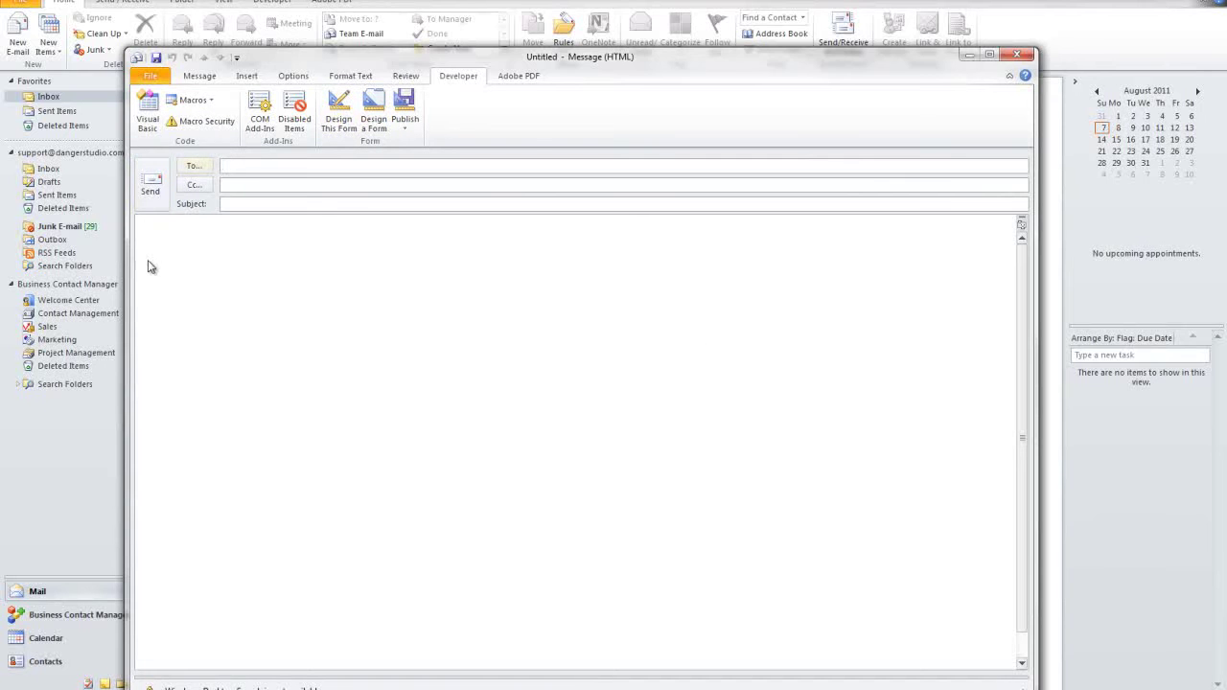
pyautogui.click(338, 107)
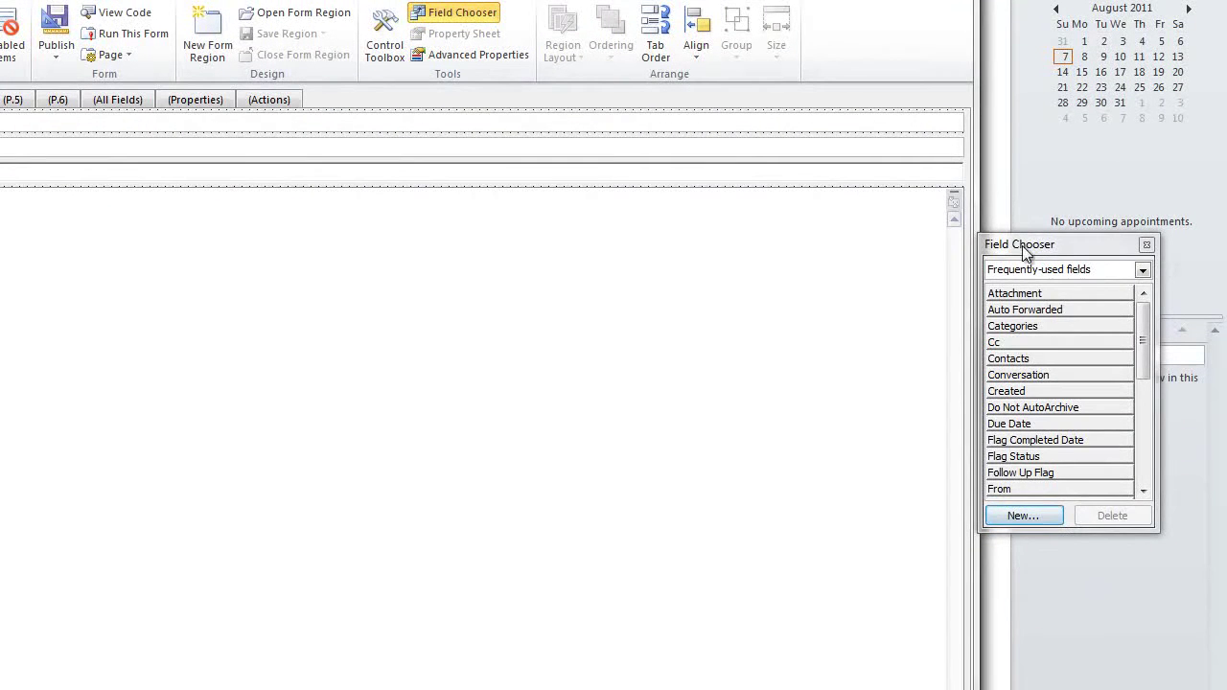
# Step: Examine the data types available for a new custom field without creating the field
pyautogui.click(1043, 513)
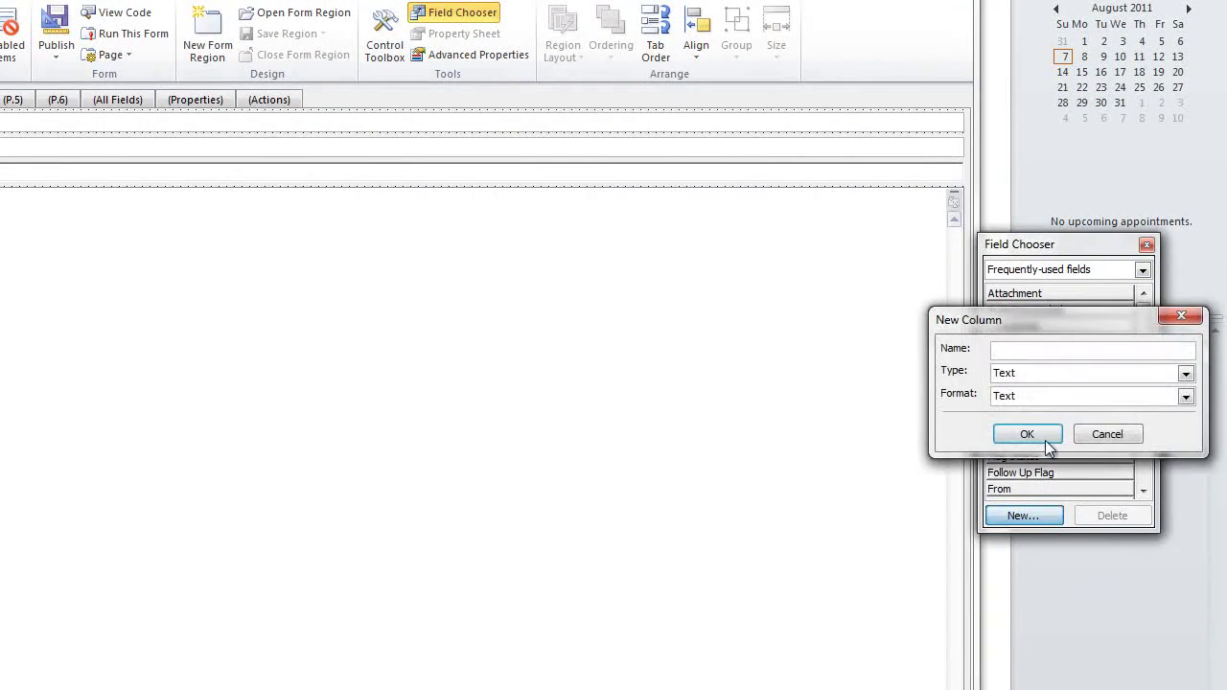
pyautogui.moveTo(985, 329); pyautogui.dragTo(133, 300)
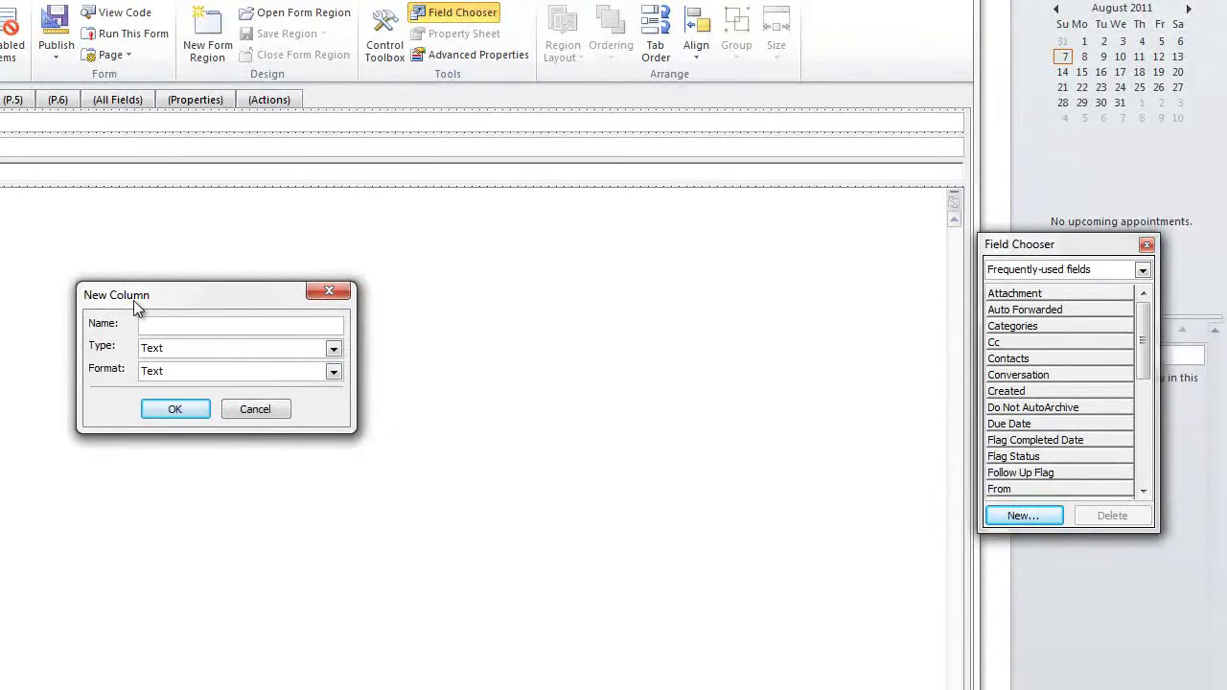
pyautogui.click(177, 347)
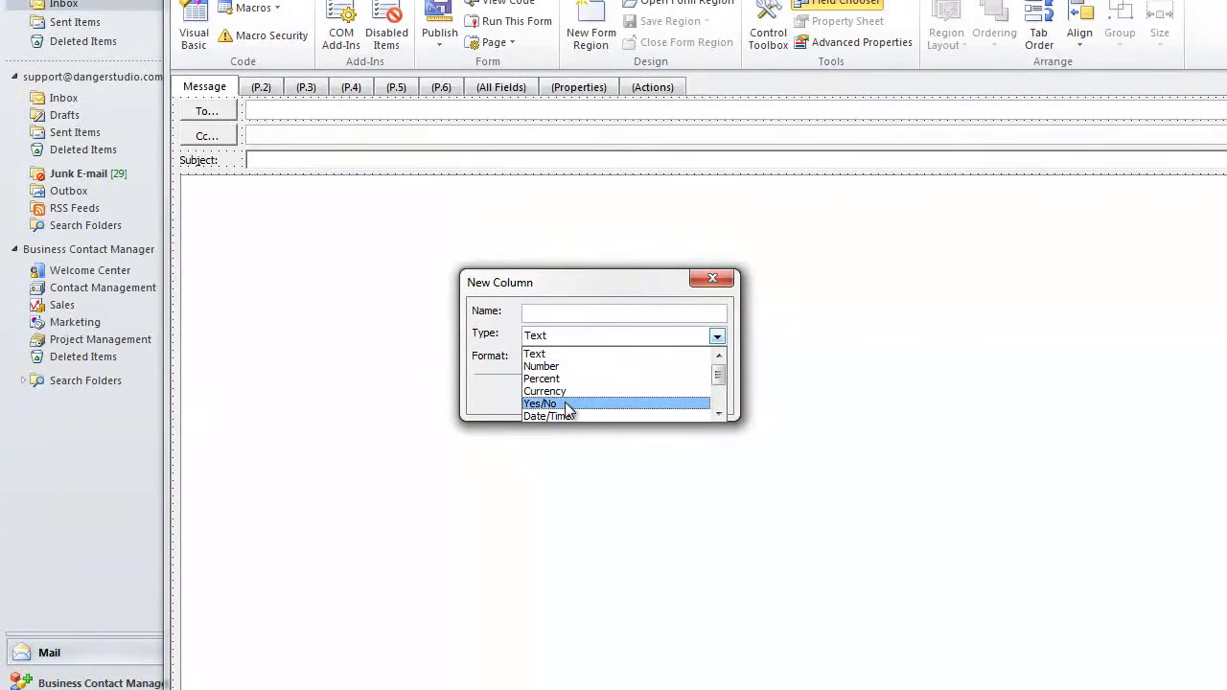
pyautogui.scroll(-1, 565, 410)
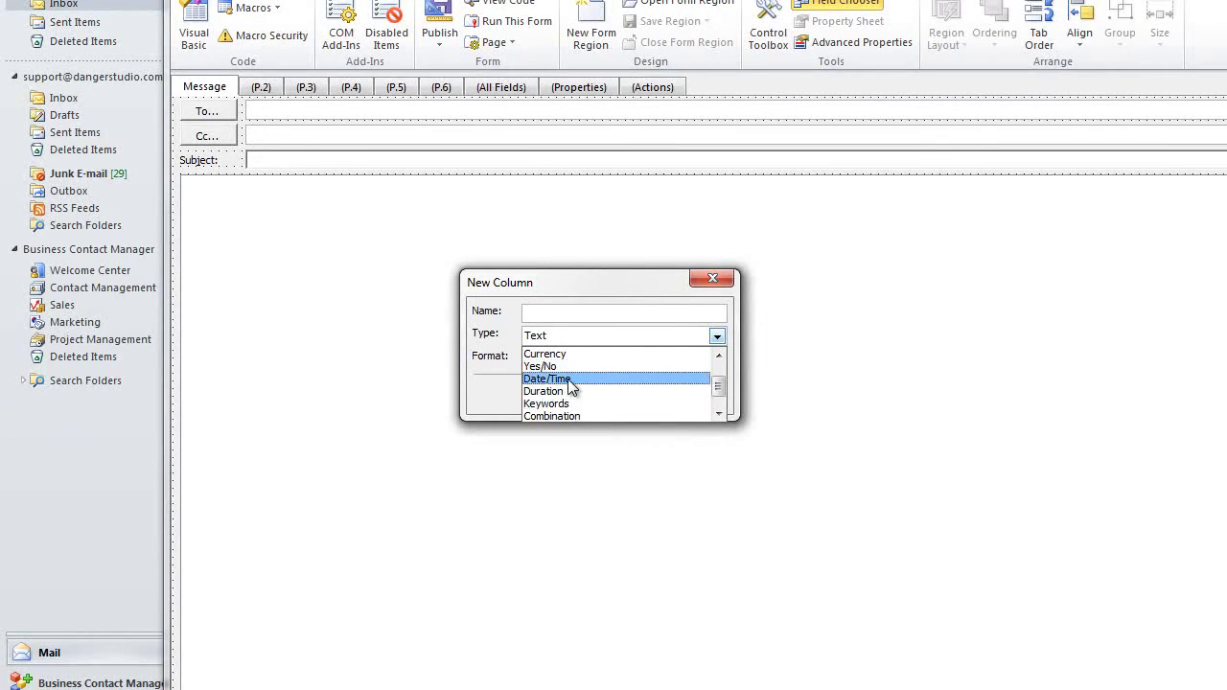
pyautogui.scroll(-1, 571, 386)
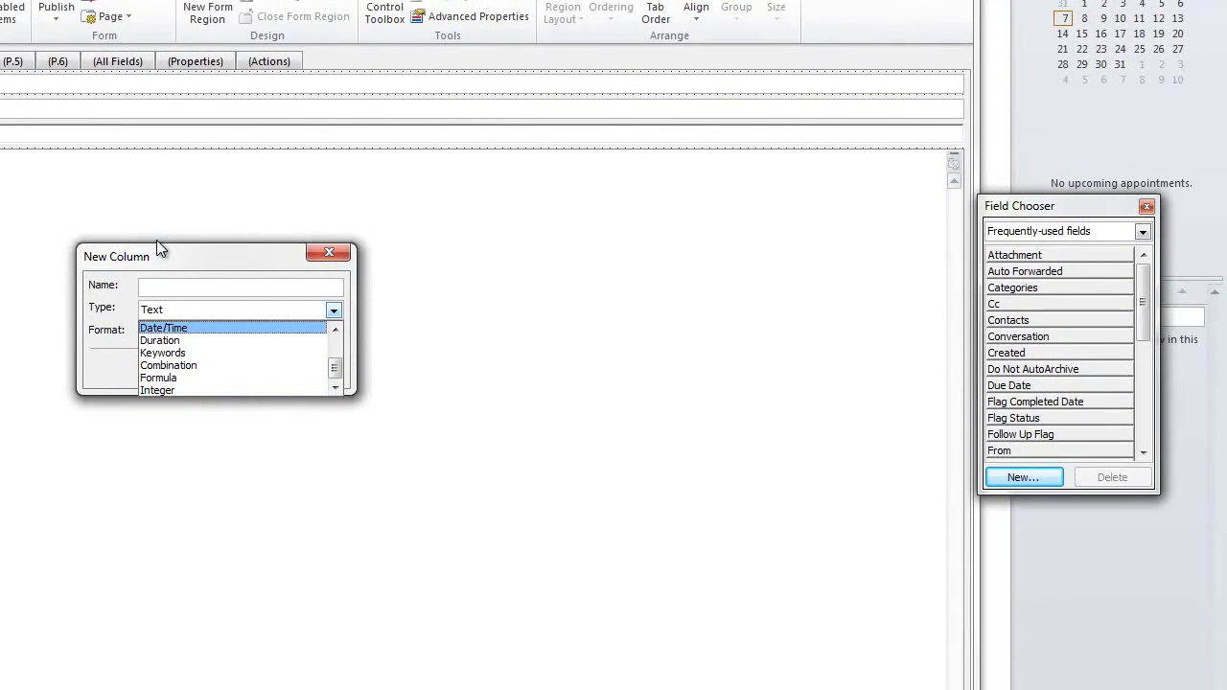
pyautogui.click(164, 247)
pyautogui.click(258, 372)
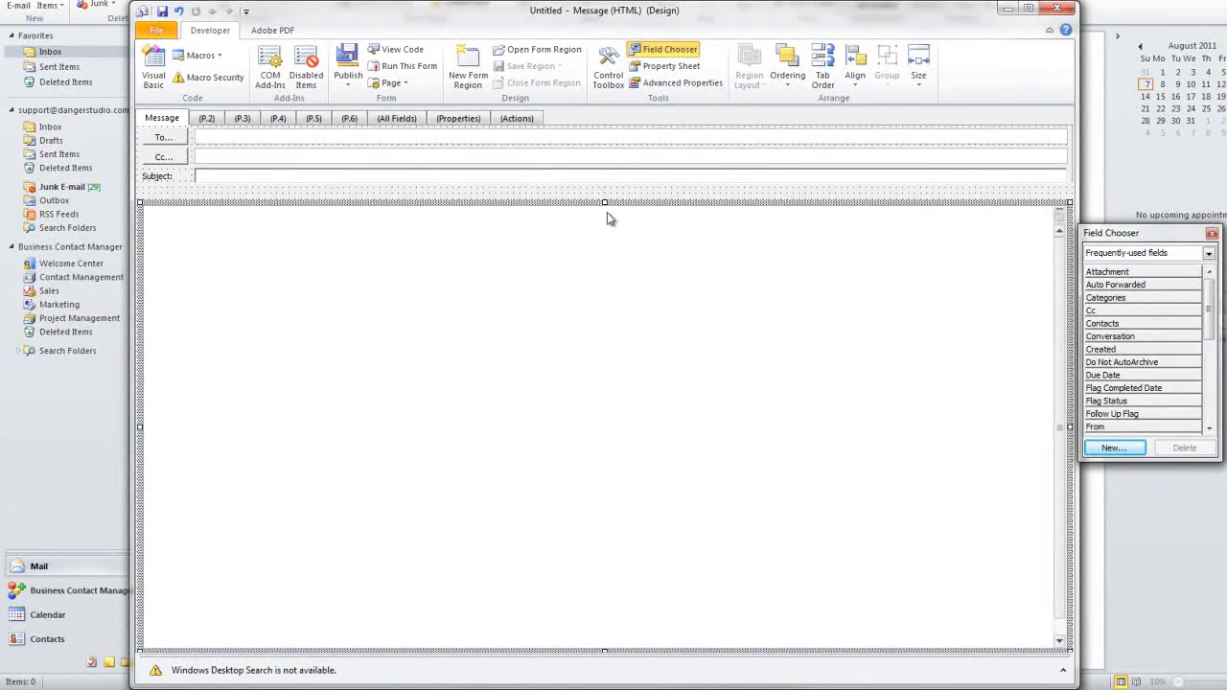
# Step: Shrink the message body box and move it to the right side of the form, leaving space beside it for fields
pyautogui.moveTo(604, 202); pyautogui.dragTo(592, 258)
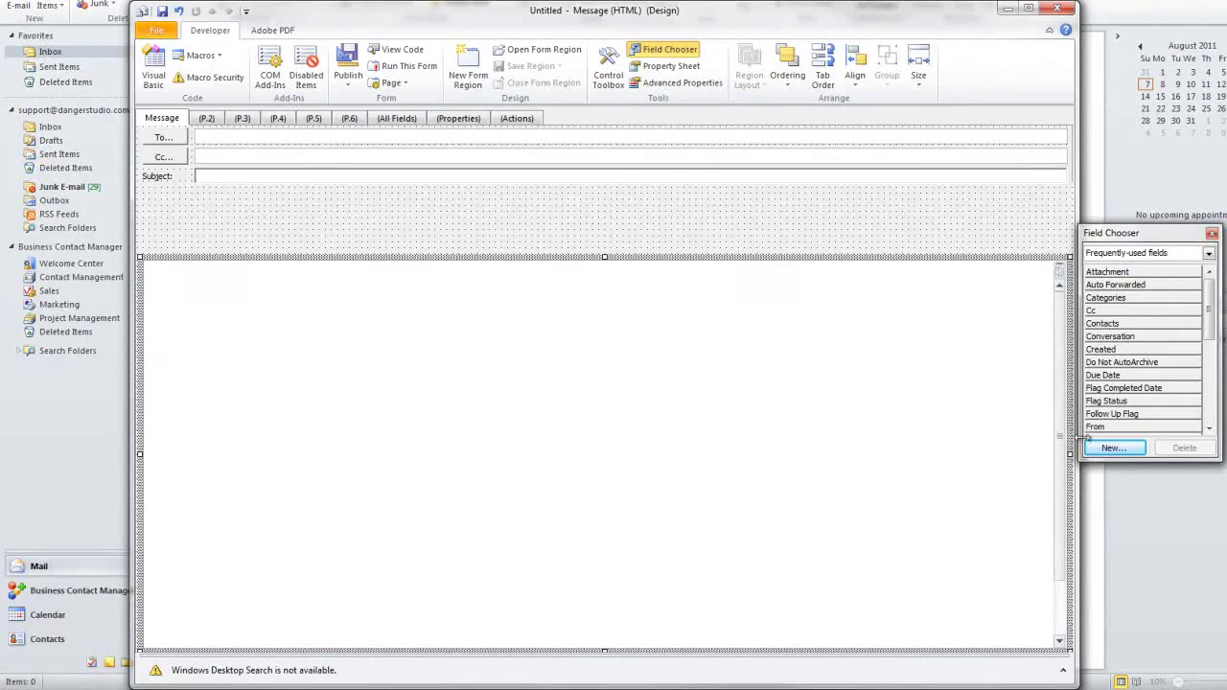
pyautogui.moveTo(1070, 454); pyautogui.dragTo(723, 455)
pyautogui.moveTo(435, 464); pyautogui.dragTo(780, 378)
# Step: Add the Categories, Created and Due Date fields to the form, stacked beneath the Subject line beside the message body
pyautogui.click(1124, 362)
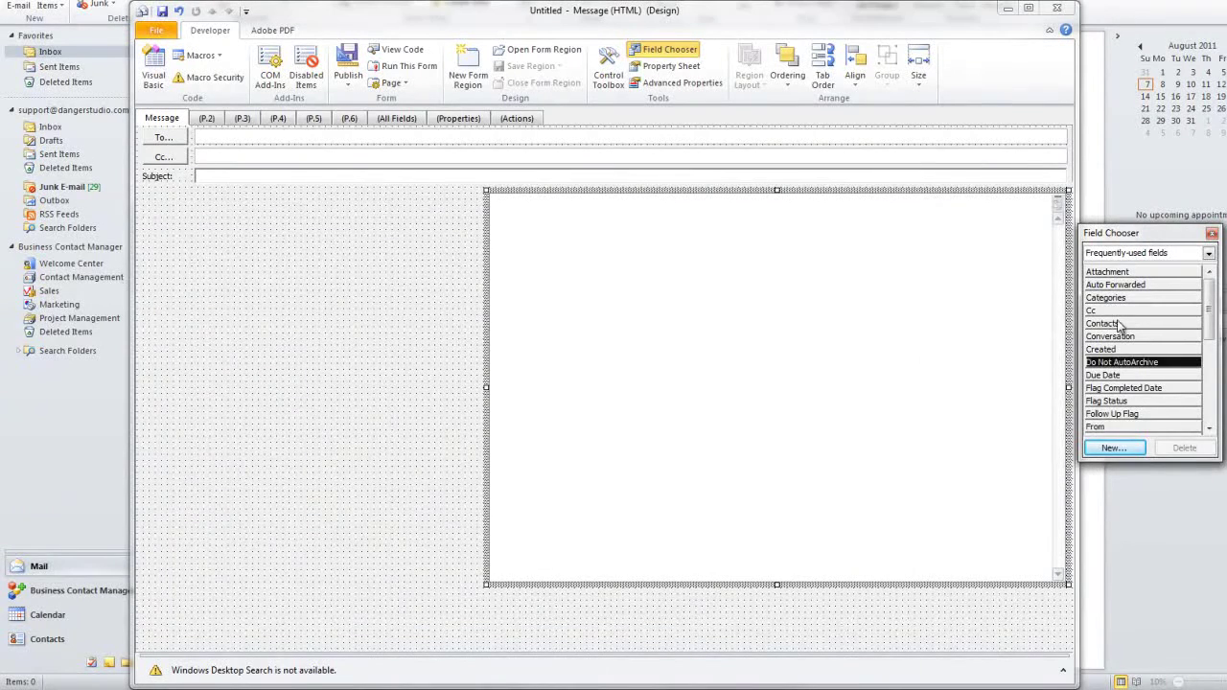
pyautogui.click(1122, 299)
pyautogui.moveTo(615, 302); pyautogui.dragTo(201, 239)
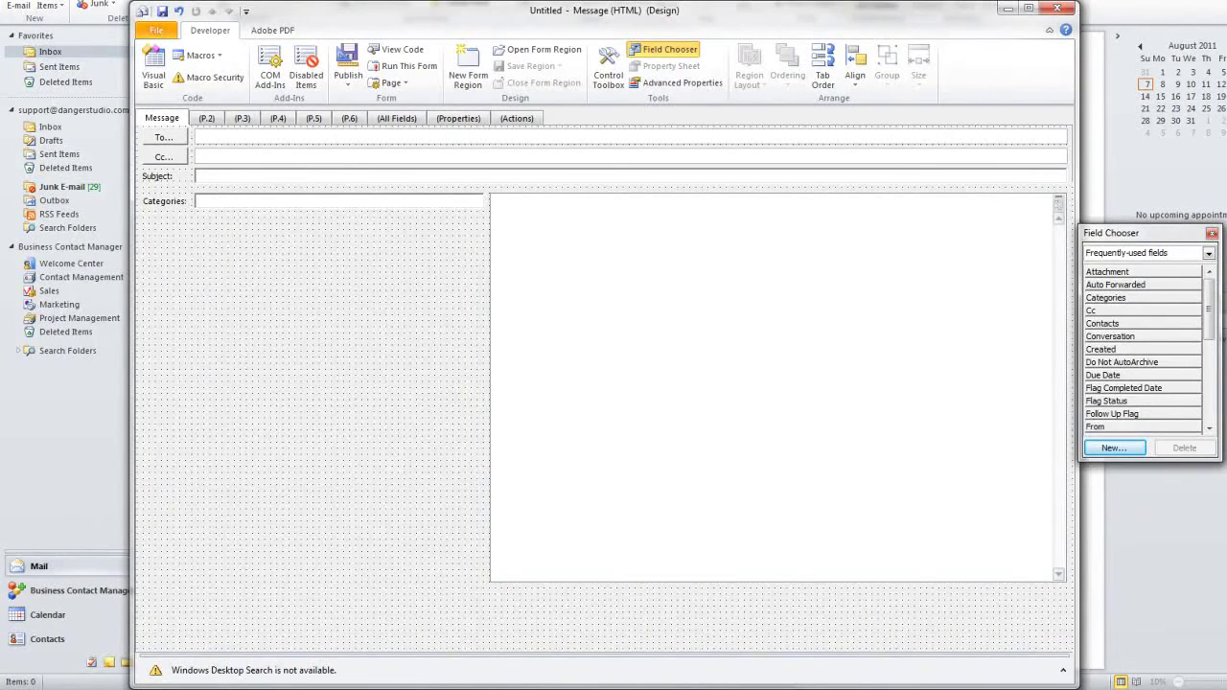
pyautogui.click(1141, 364)
pyautogui.moveTo(1103, 349); pyautogui.dragTo(230, 247)
pyautogui.click(149, 305)
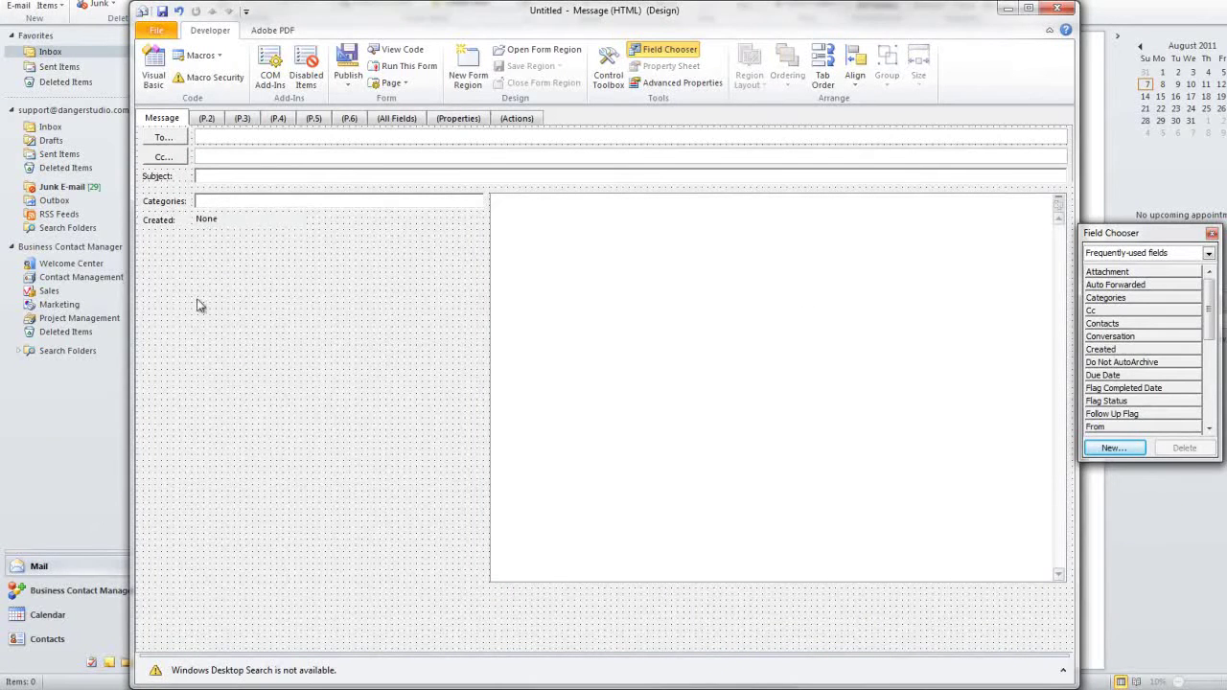
pyautogui.click(1148, 399)
pyautogui.scroll(-1, 1148, 399)
pyautogui.moveTo(1118, 337); pyautogui.dragTo(225, 266)
pyautogui.click(1157, 365)
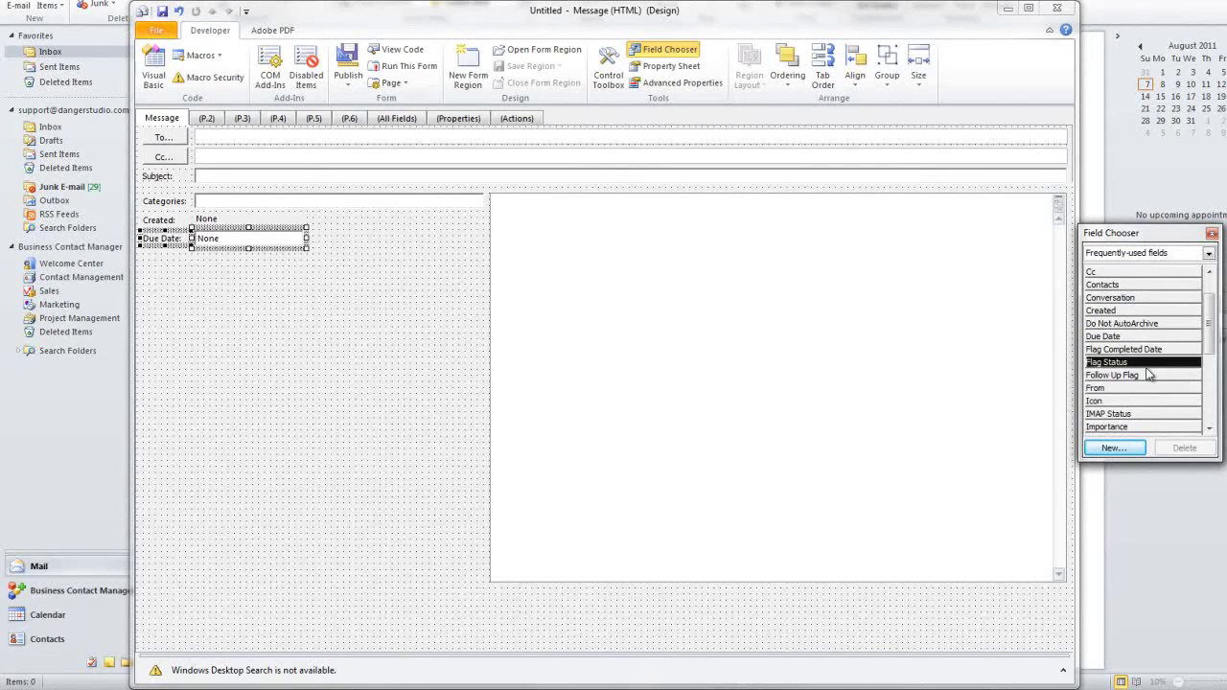
pyautogui.scroll(-2, 1144, 382)
pyautogui.moveTo(1116, 365); pyautogui.dragTo(236, 295)
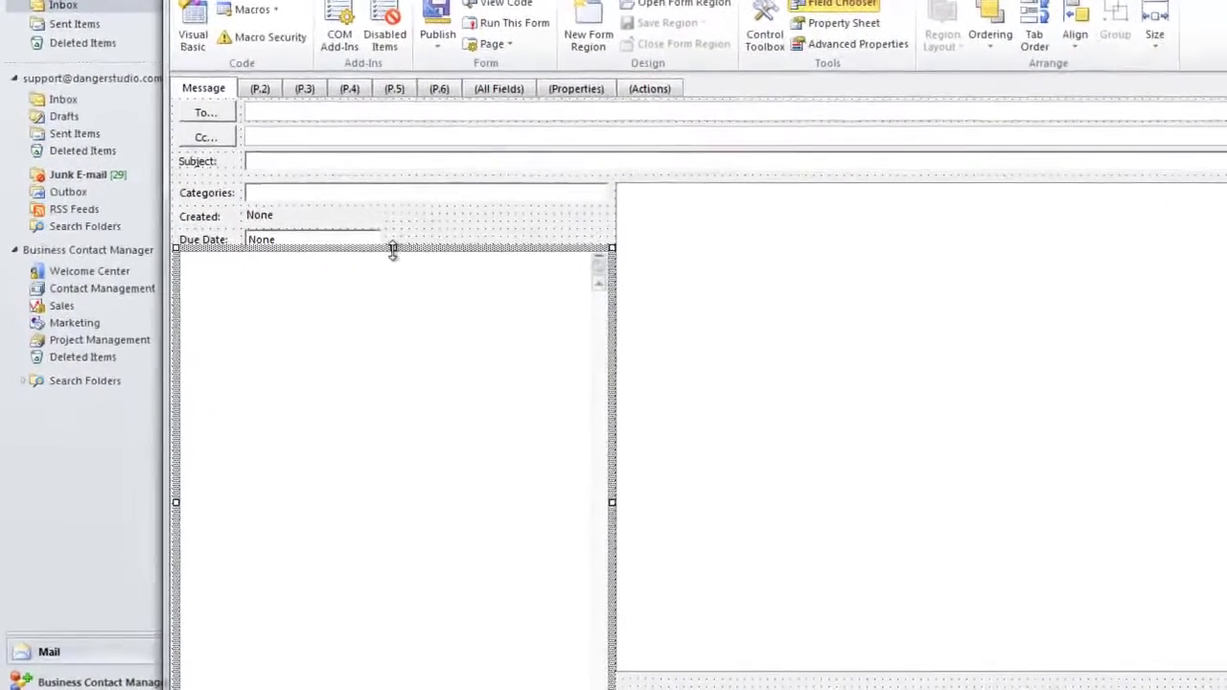
pyautogui.moveTo(309, 246); pyautogui.dragTo(312, 288)
pyautogui.moveTo(377, 443); pyautogui.dragTo(376, 438)
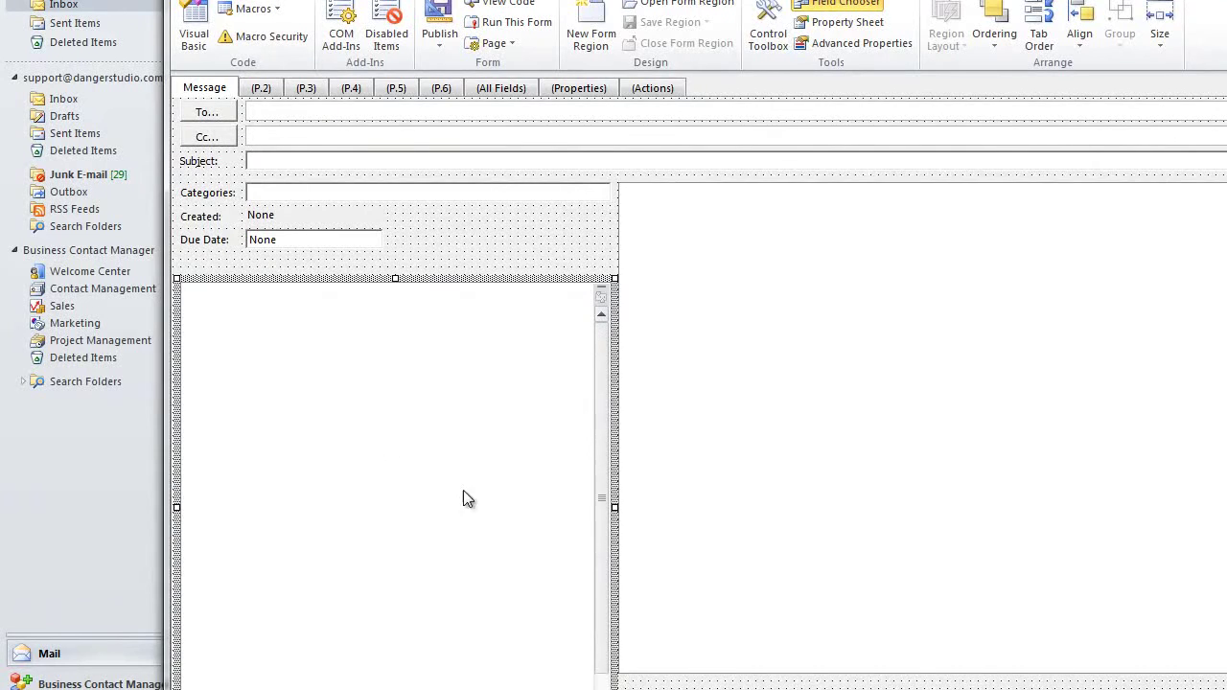
pyautogui.click(786, 458)
pyautogui.click(383, 505)
pyautogui.press('Delete')
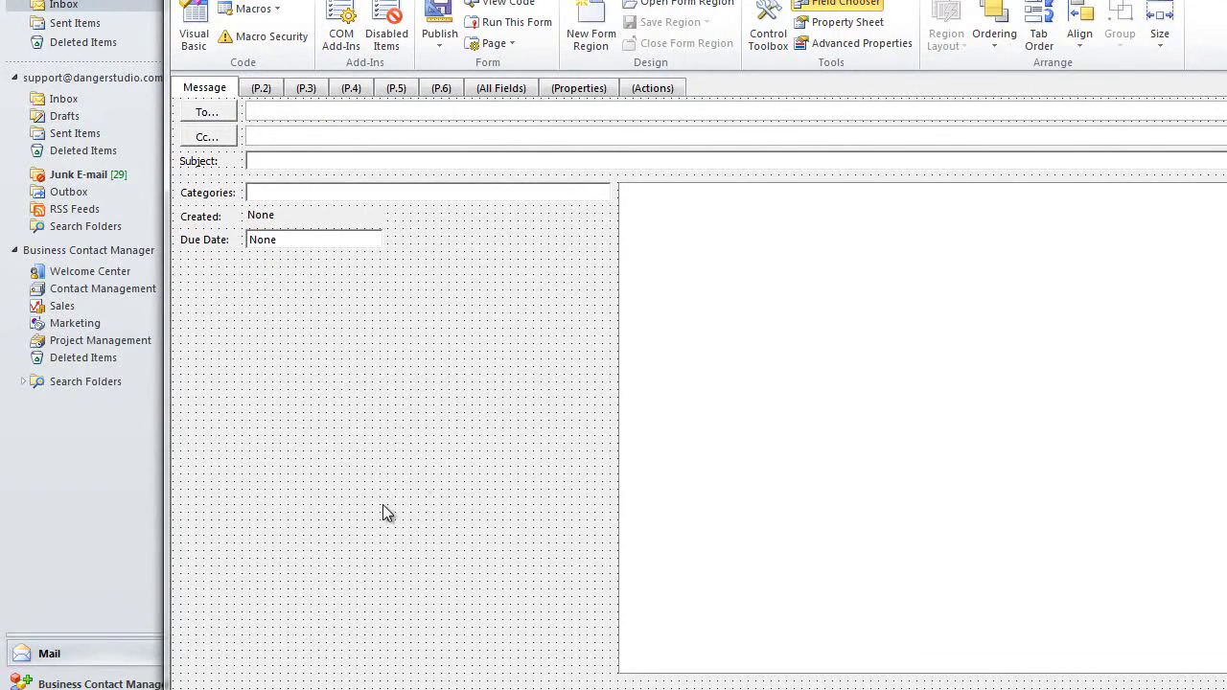
# Step: Move the message body box down and left so that it sits below the Categories field and beside Due Date
pyautogui.click(787, 407)
pyautogui.moveTo(821, 323); pyautogui.dragTo(648, 377)
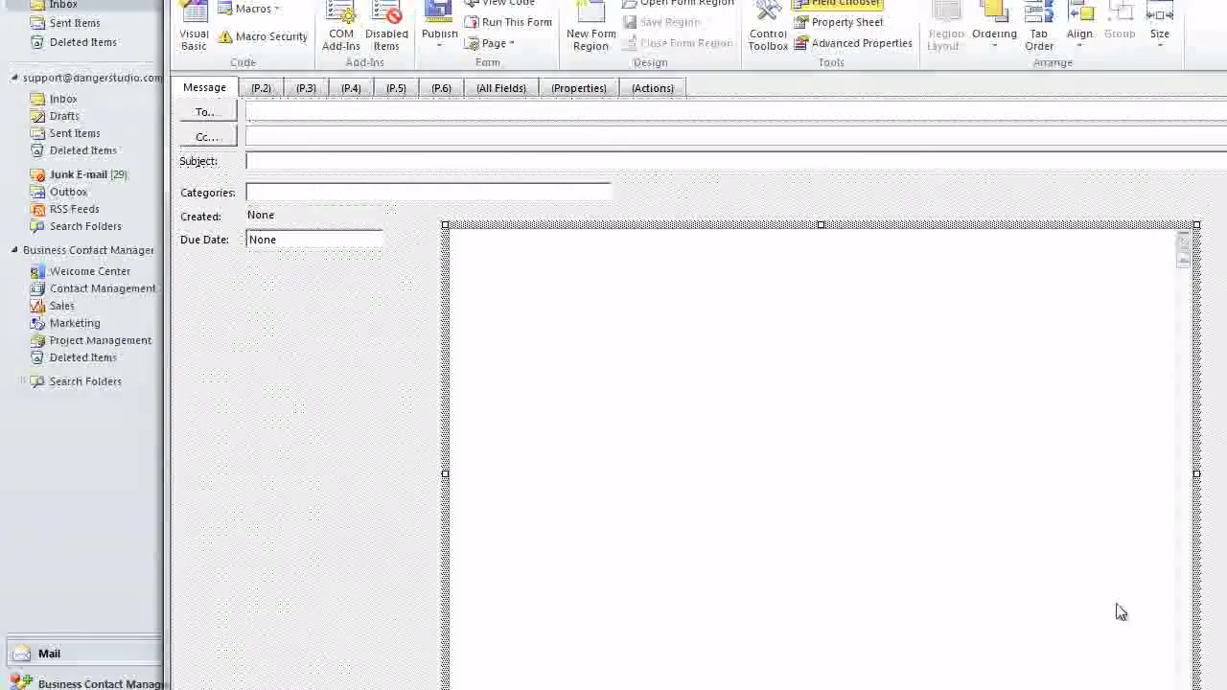
pyautogui.click(326, 468)
# Step: Publish the form to the Personal Forms Library as Untitled, replacing the existing form, and close the design window
pyautogui.click(440, 36)
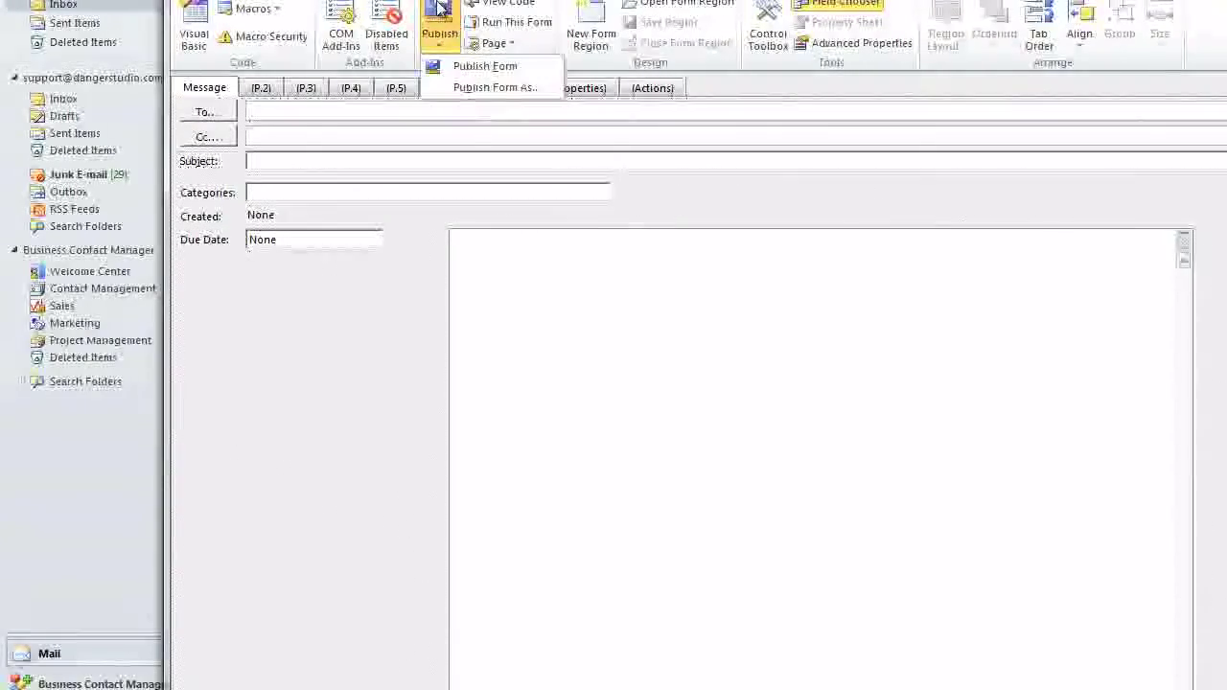
pyautogui.click(462, 87)
pyautogui.click(555, 241)
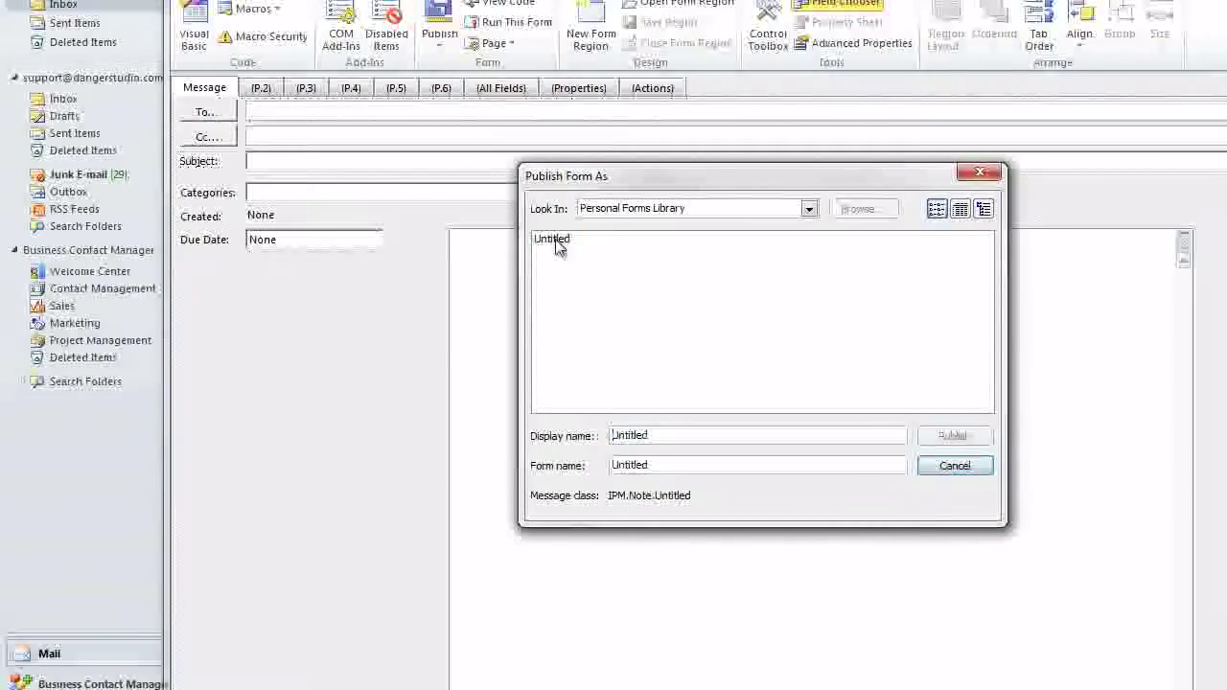
pyautogui.click(954, 436)
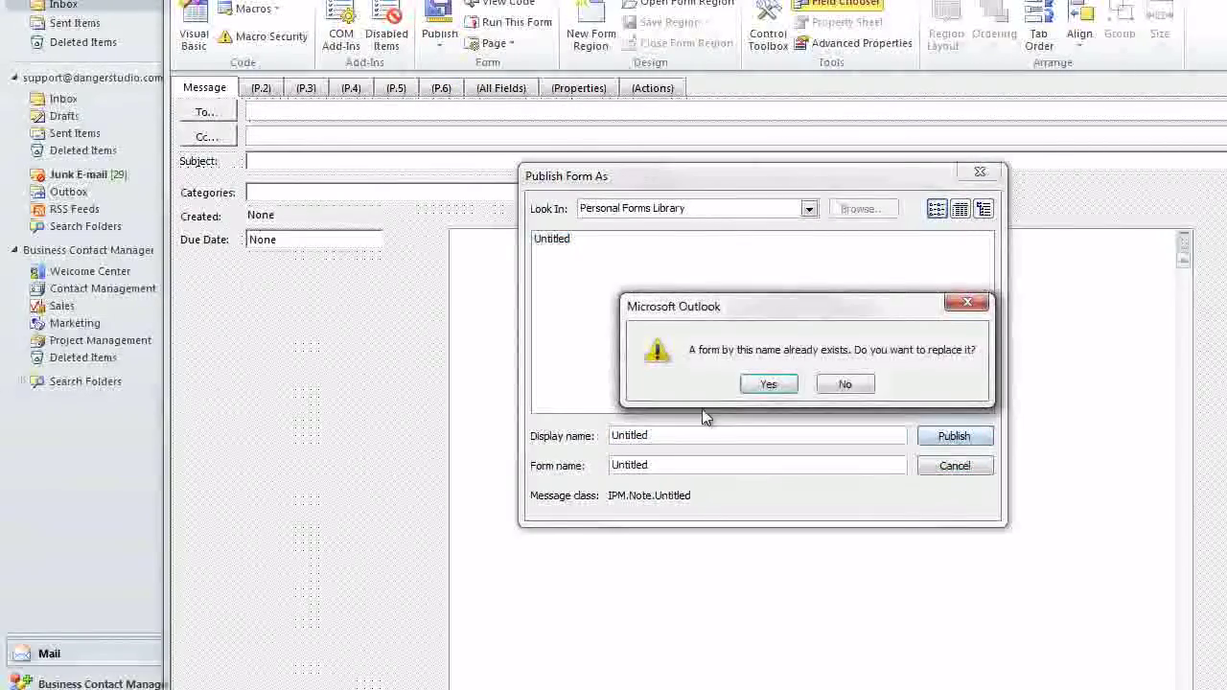
pyautogui.click(748, 386)
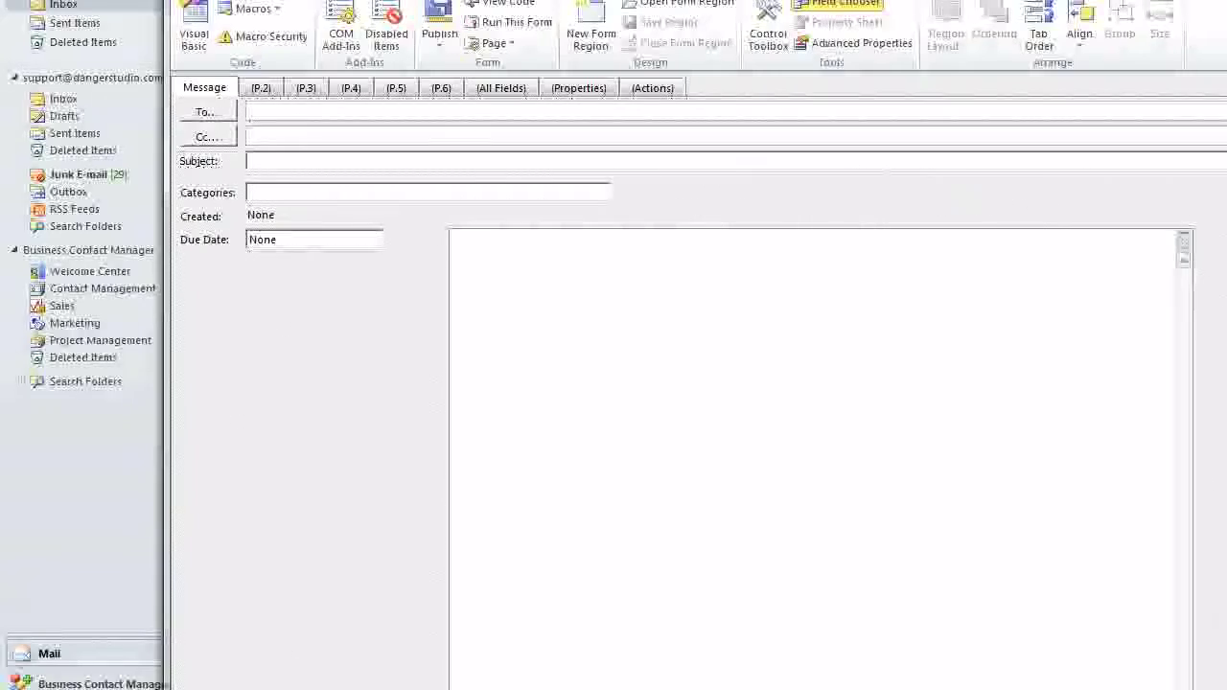
pyautogui.click(1226, 1)
pyautogui.click(807, 381)
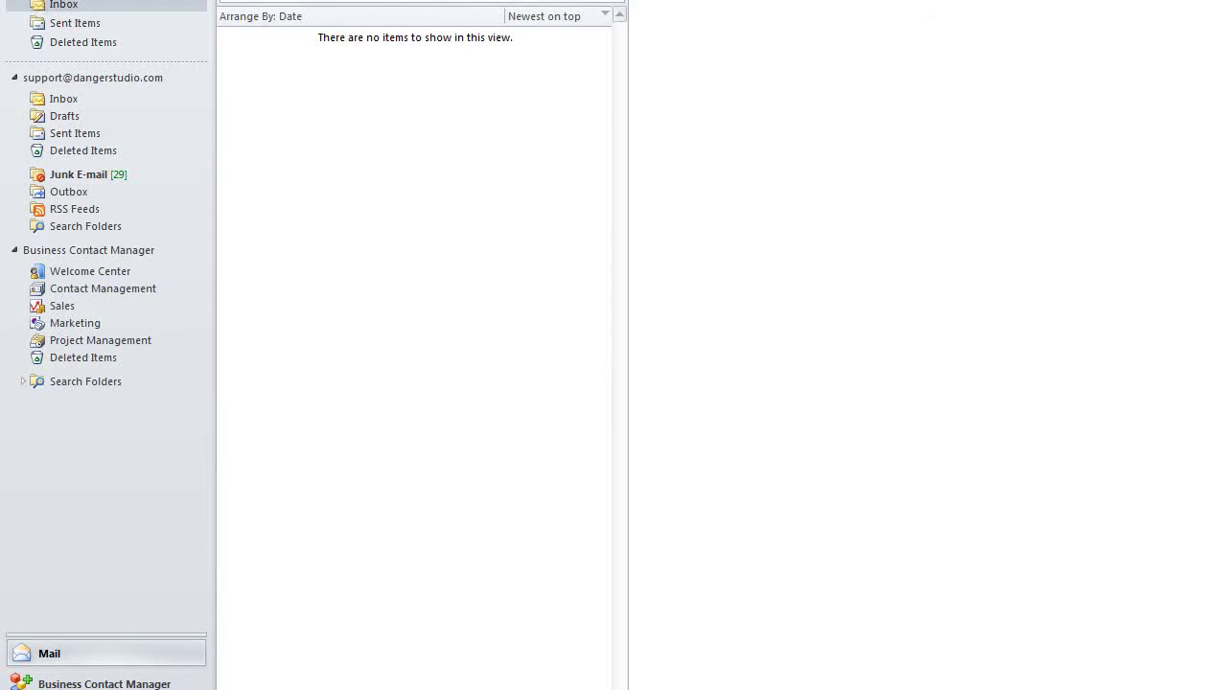
# Step: Open a new item from the Untitled form in the Personal Forms Library to check its layout, and close it
pyautogui.click(65, 1)
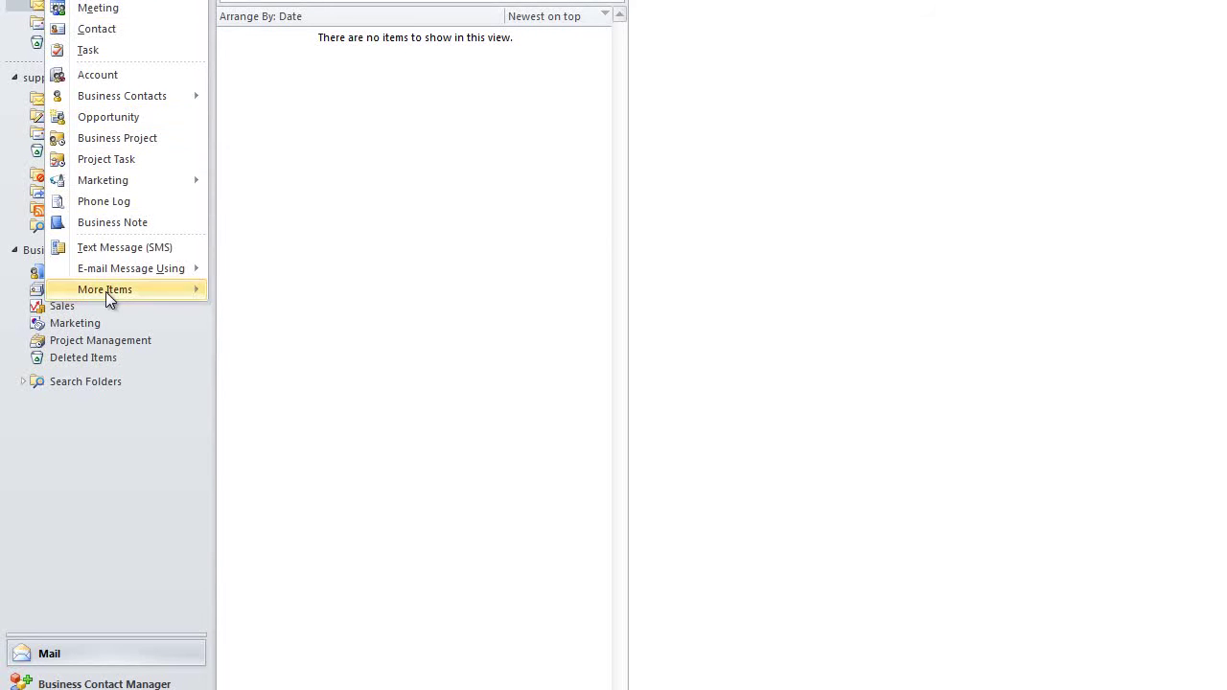
pyautogui.moveTo(107, 293)
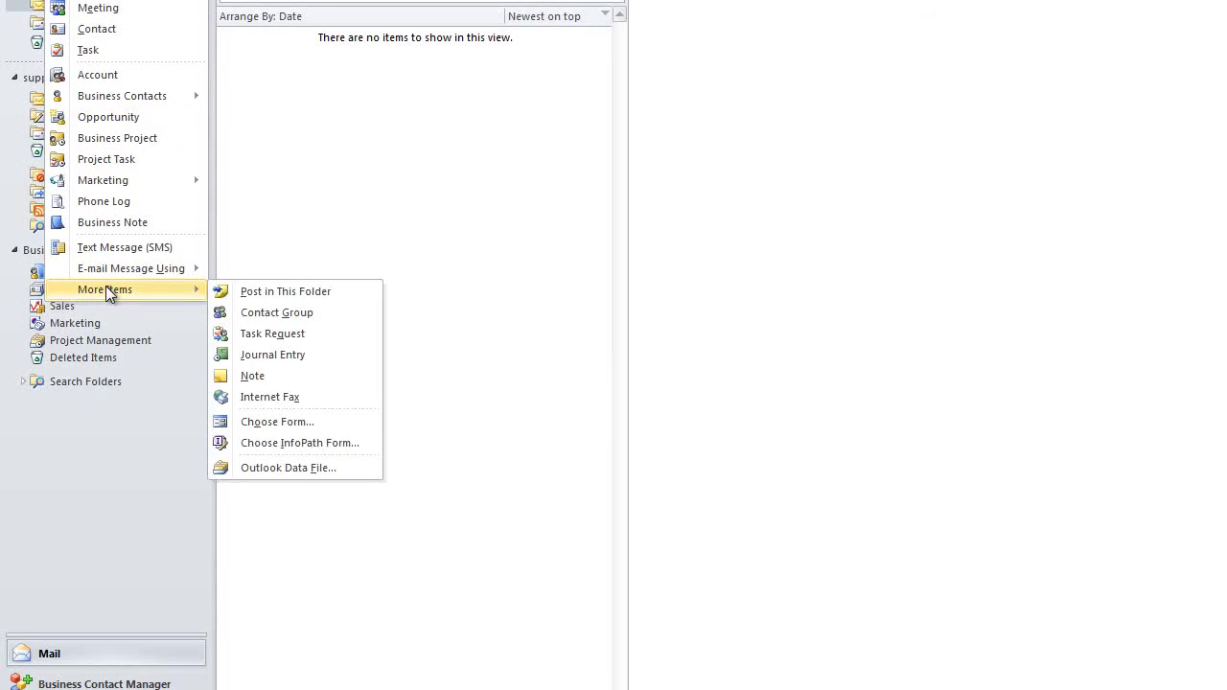
pyautogui.click(275, 426)
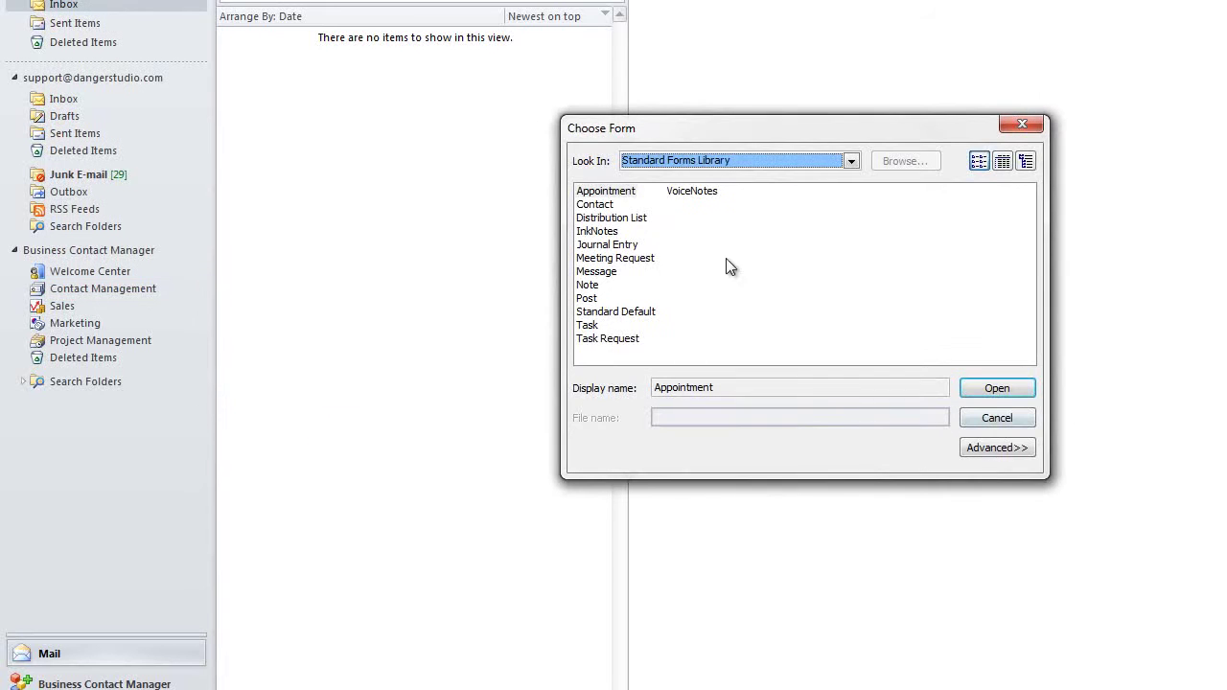
pyautogui.click(720, 163)
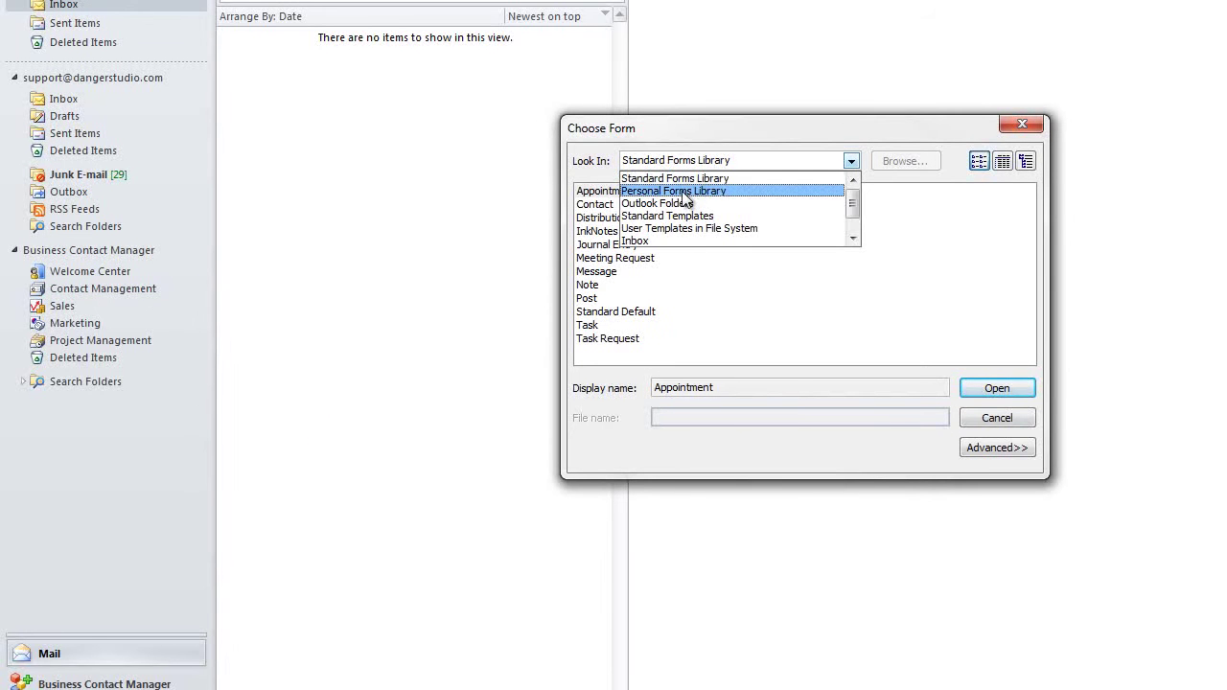
pyautogui.click(682, 191)
pyautogui.doubleClick(671, 196)
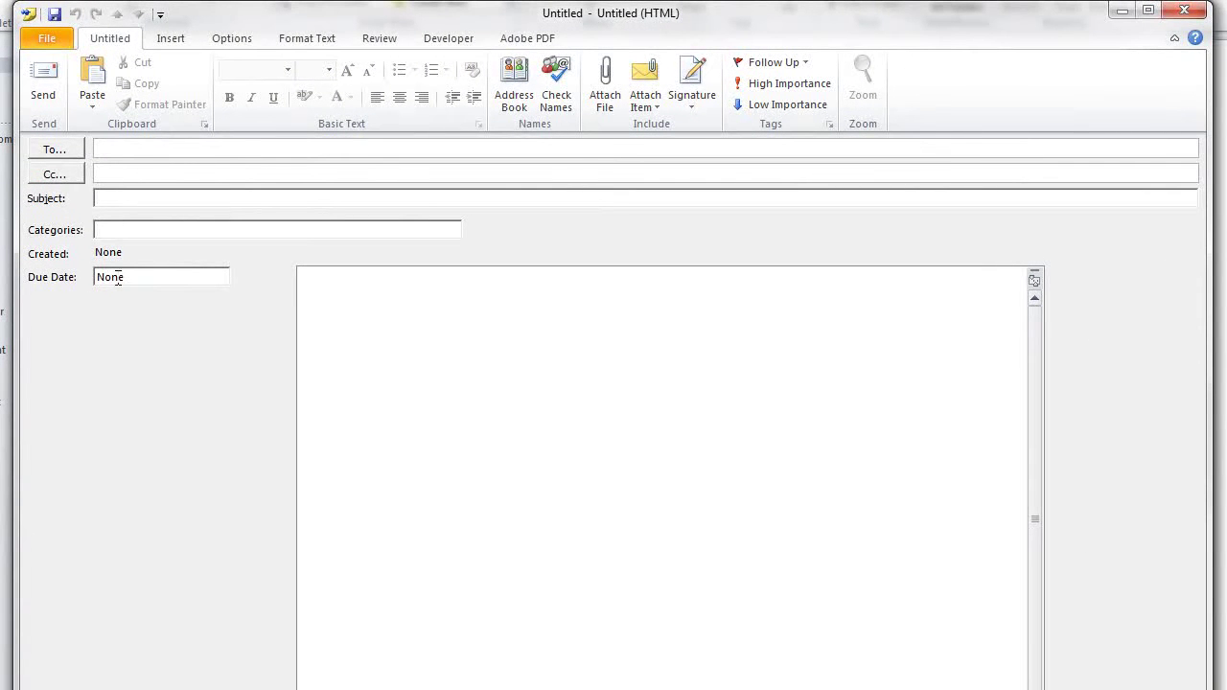
pyautogui.click(120, 149)
pyautogui.click(1184, 9)
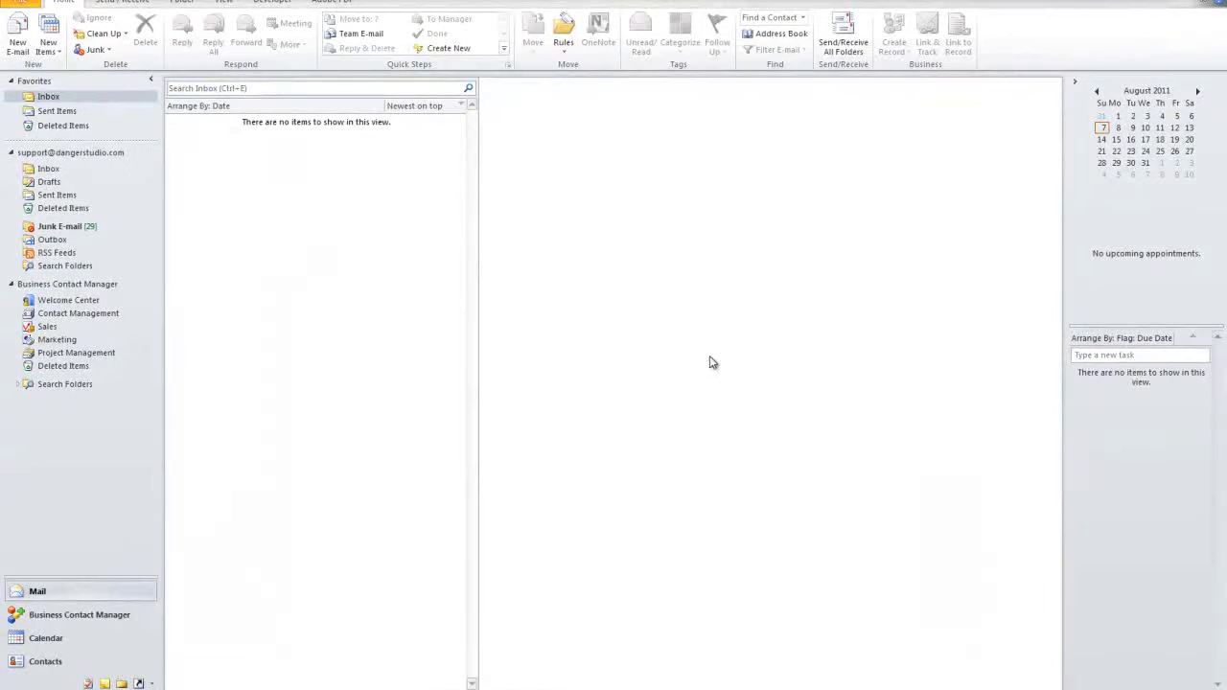
pyautogui.click(261, 2)
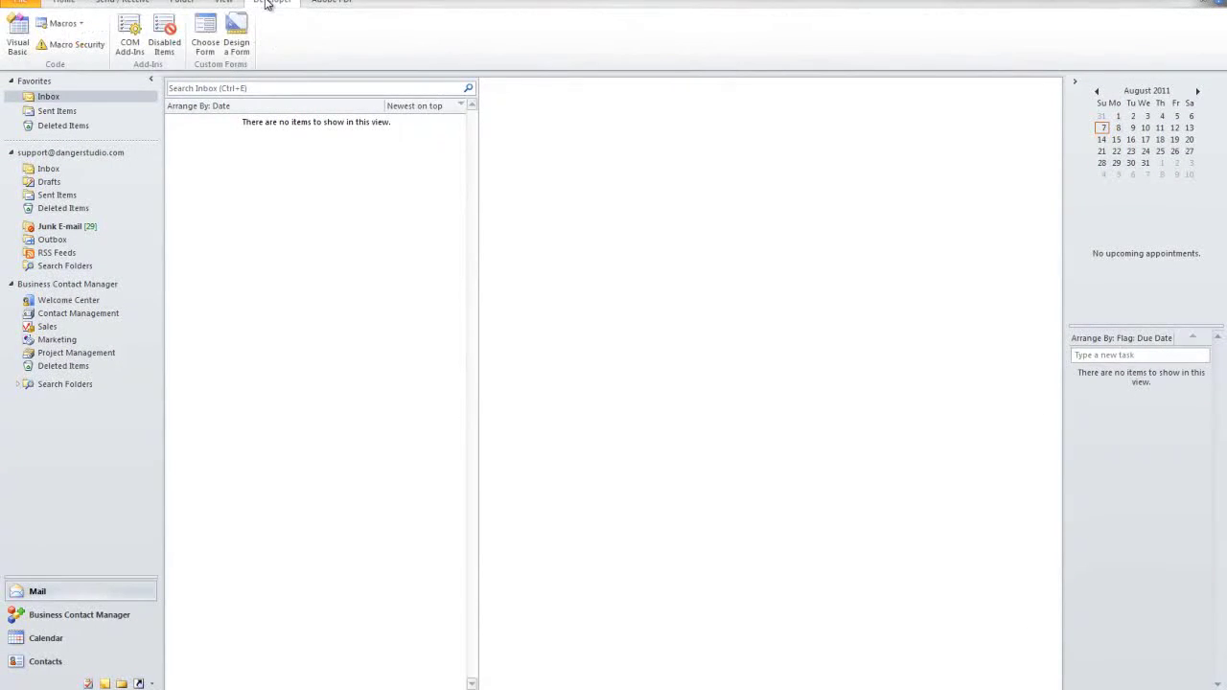
pyautogui.click(59, 3)
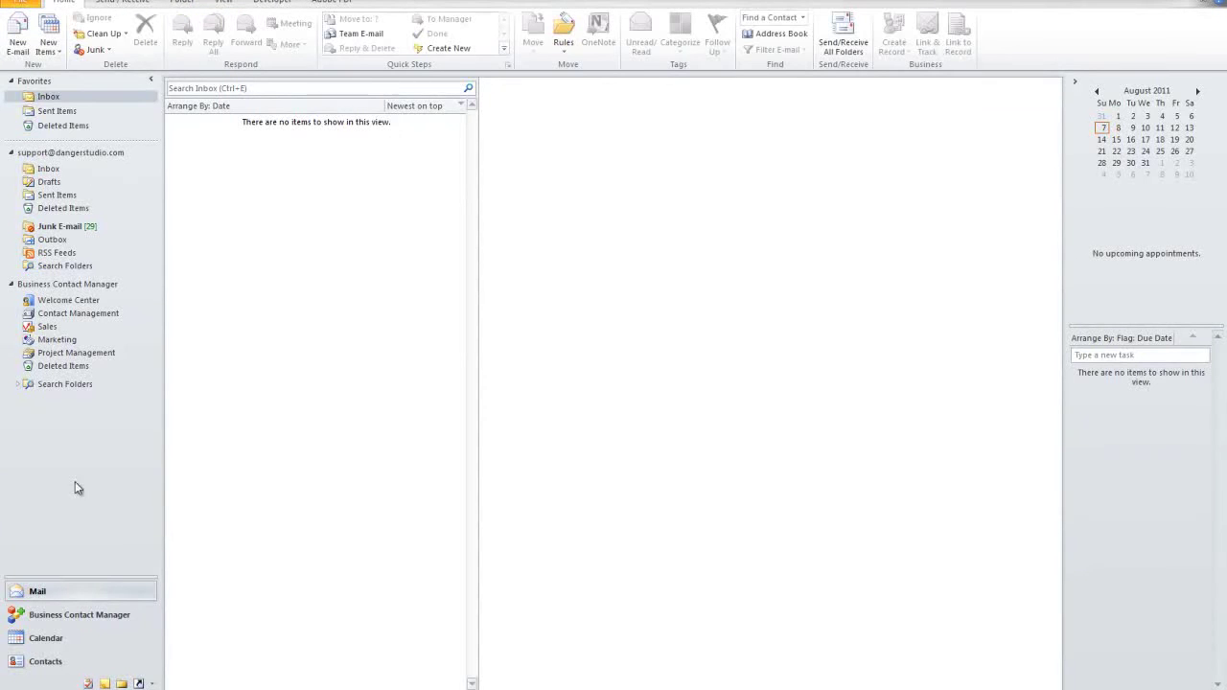
# Step: Open the first LinkedIn contact in form design view, browse the fields available for it, and close the form
pyautogui.click(46, 661)
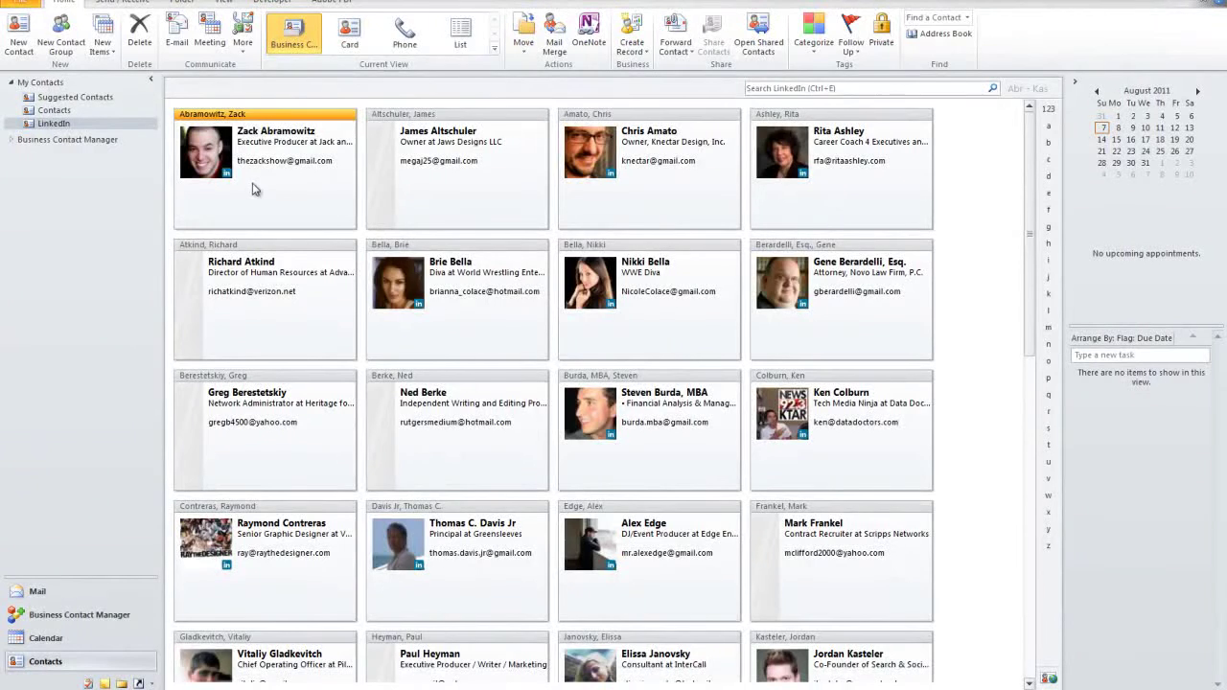
pyautogui.doubleClick(254, 189)
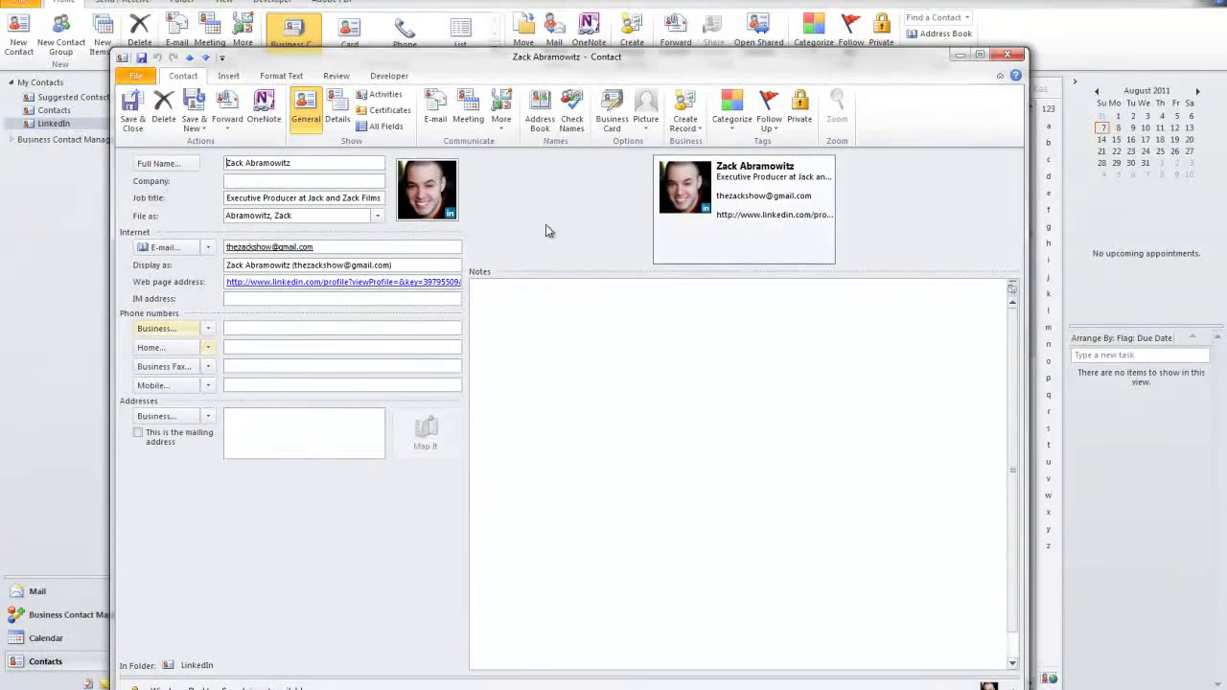
pyautogui.click(403, 77)
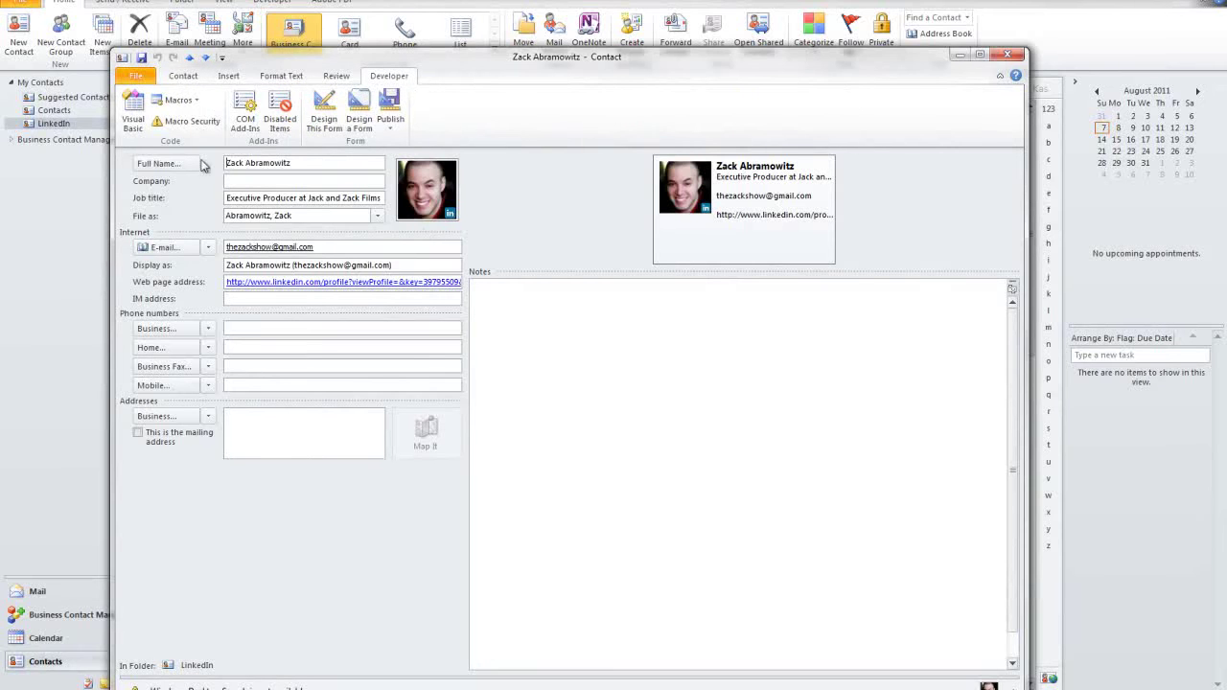
pyautogui.click(327, 113)
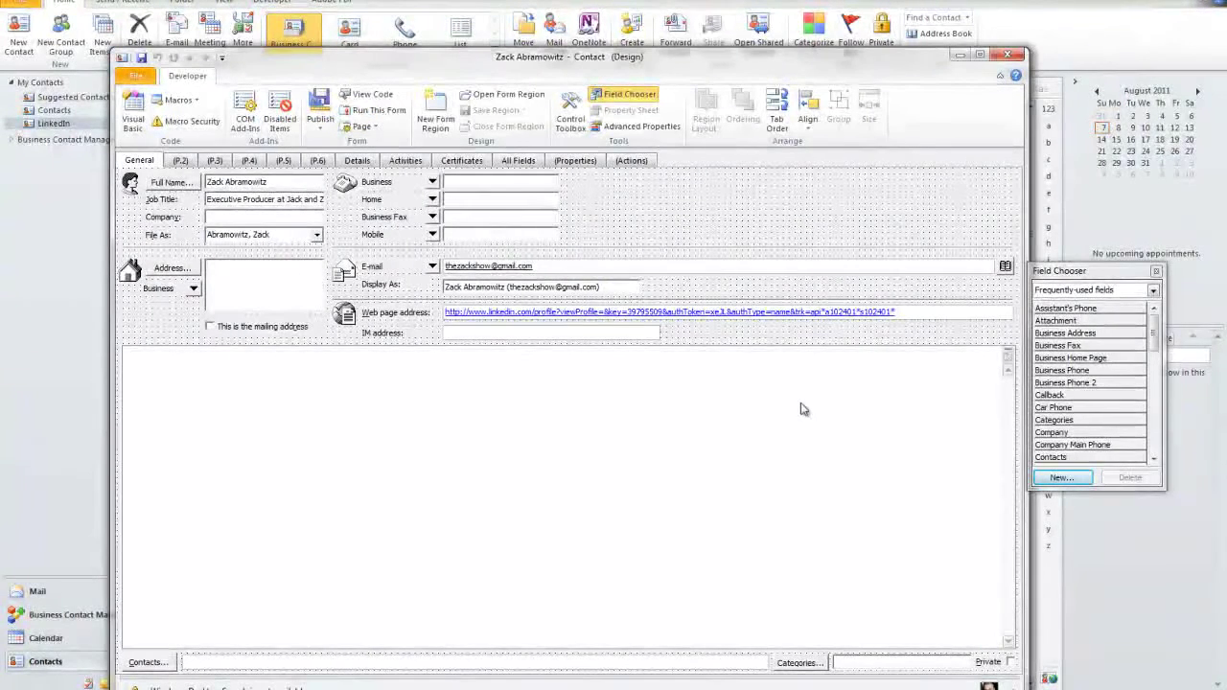
pyautogui.scroll(-4, 1085, 436)
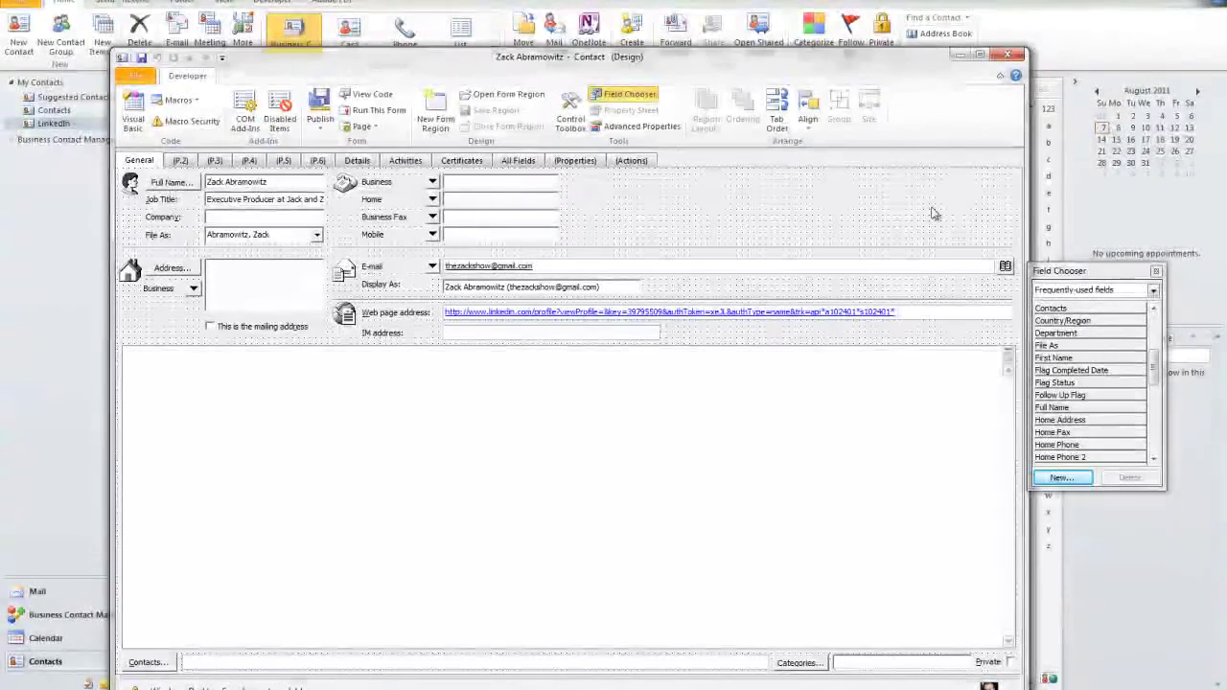
pyautogui.click(1007, 55)
pyautogui.scroll(-4, 470, 278)
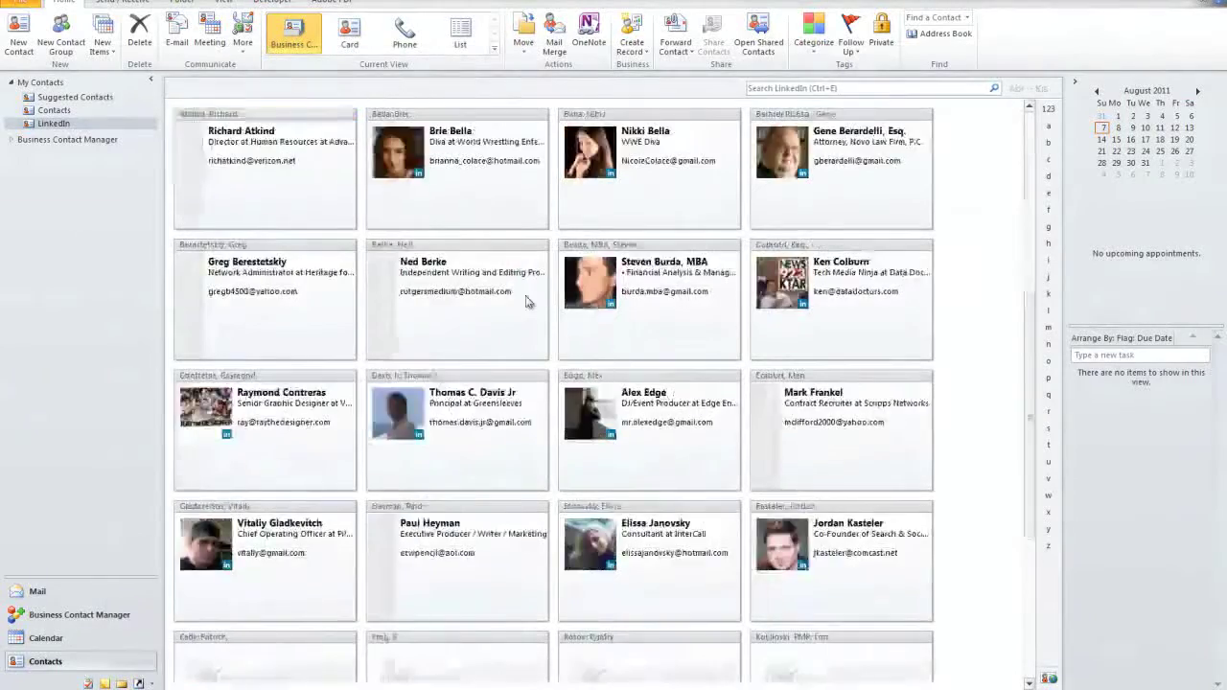
pyautogui.scroll(-2, 568, 388)
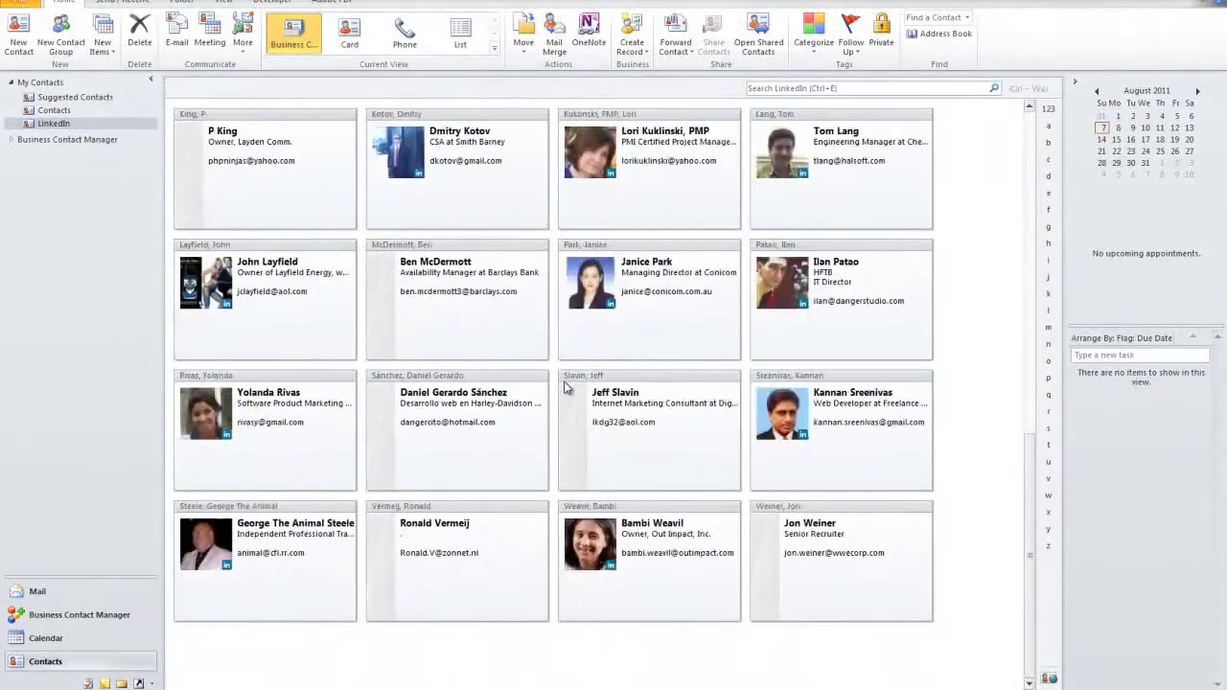
pyautogui.scroll(5, 567, 388)
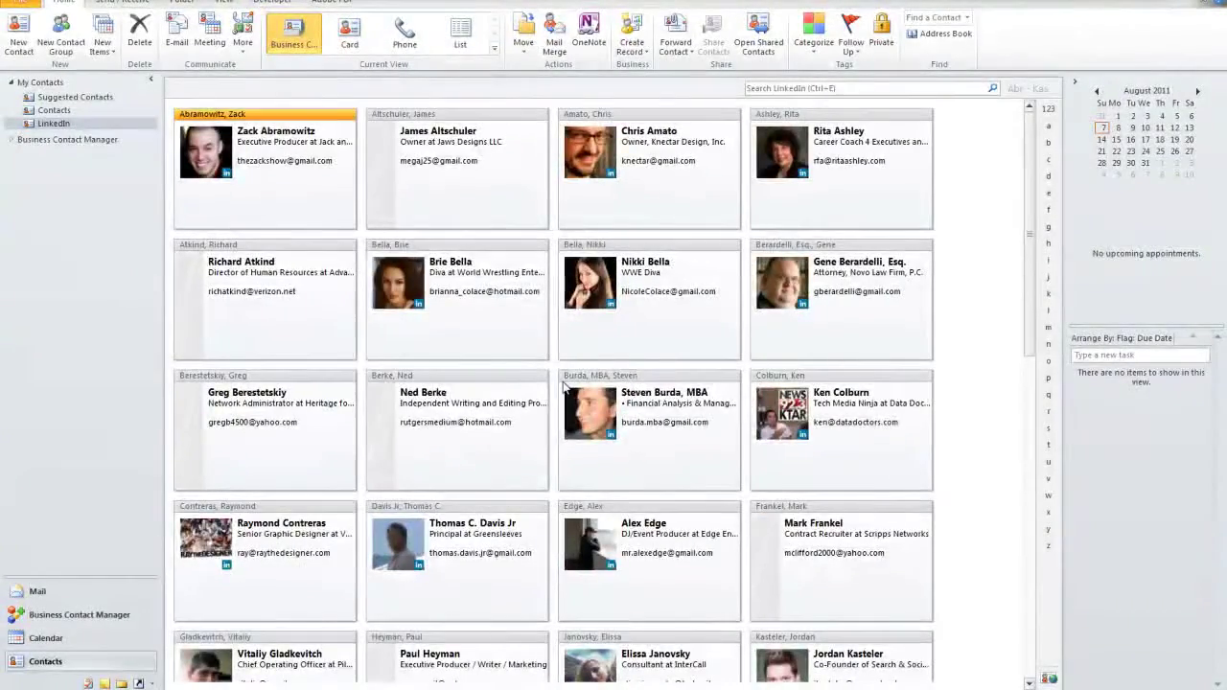
pyautogui.scroll(-5, 507, 386)
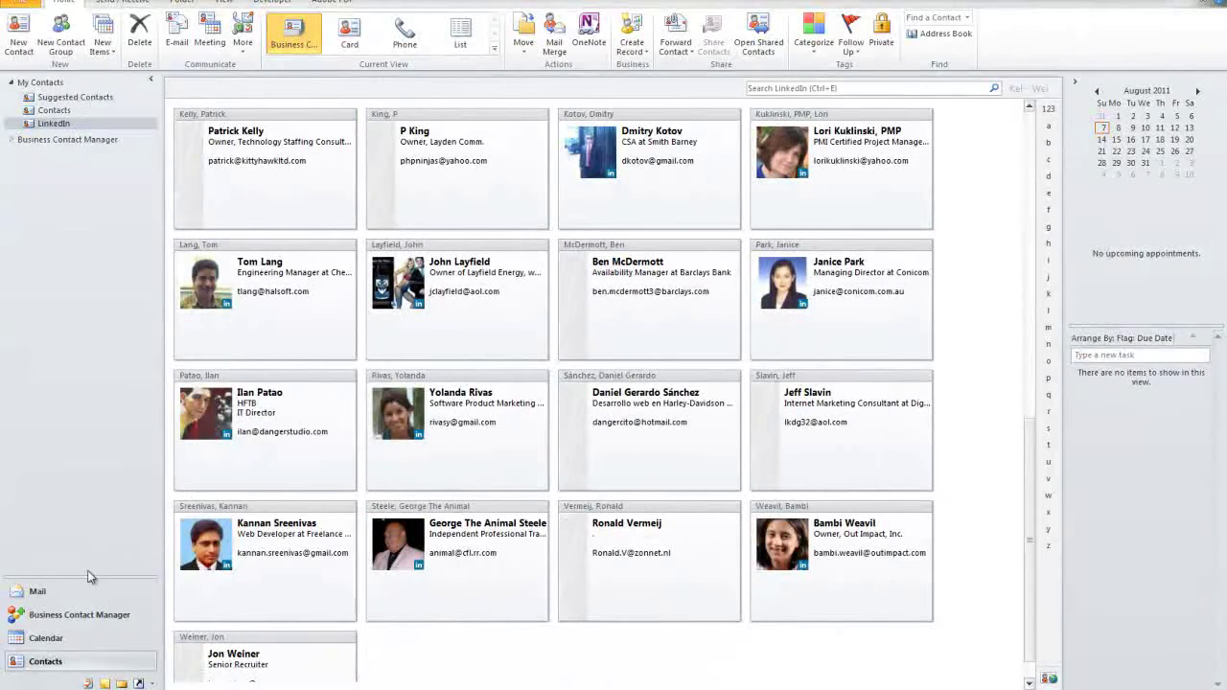
pyautogui.click(105, 615)
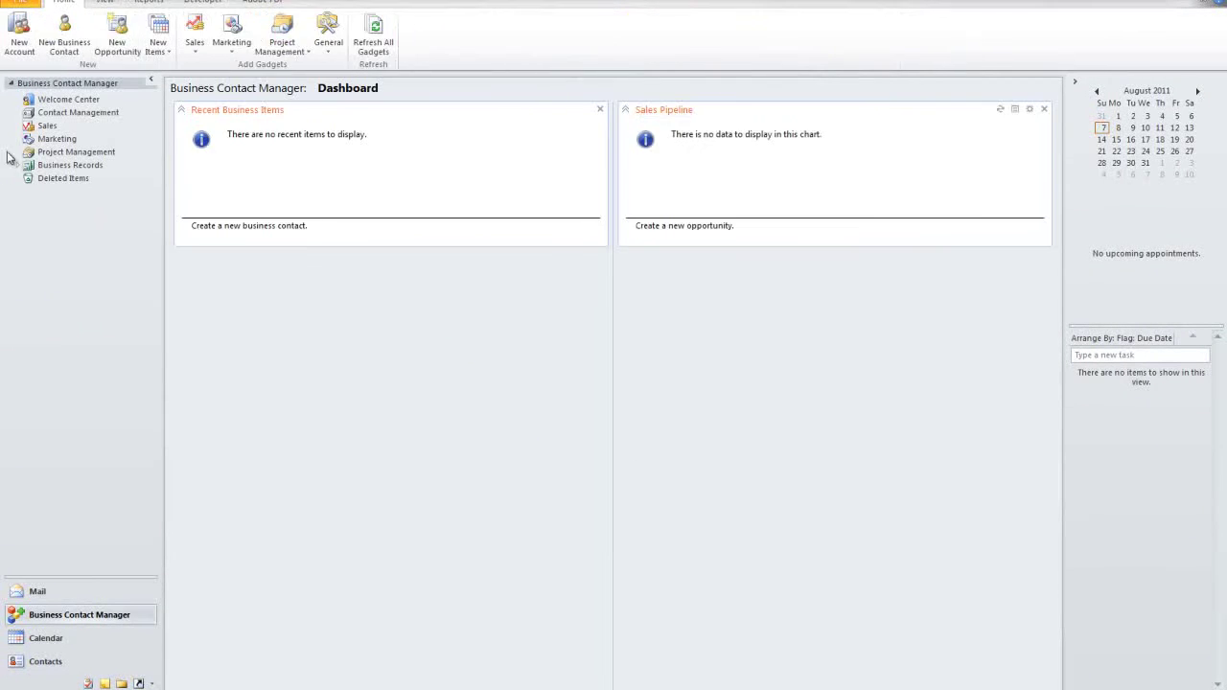
pyautogui.click(57, 591)
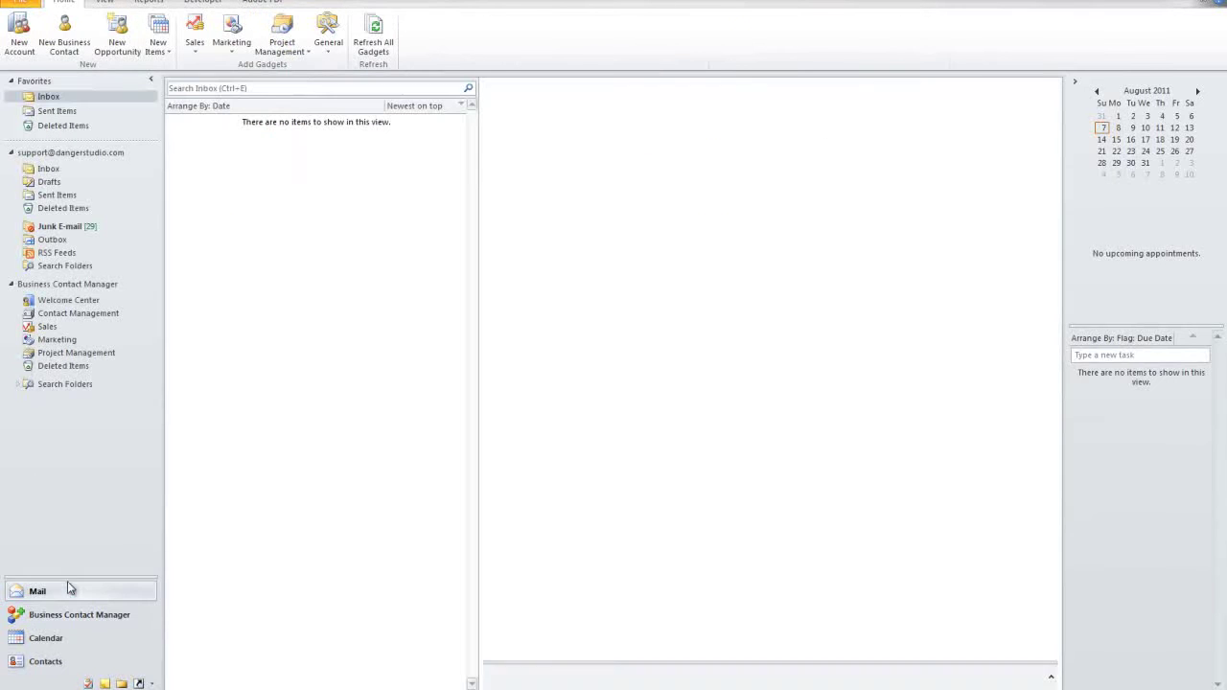
# Step: Start a new business contact in the Contact Management folder of Business Contact Manager and enter the contact's full name
pyautogui.click(93, 314)
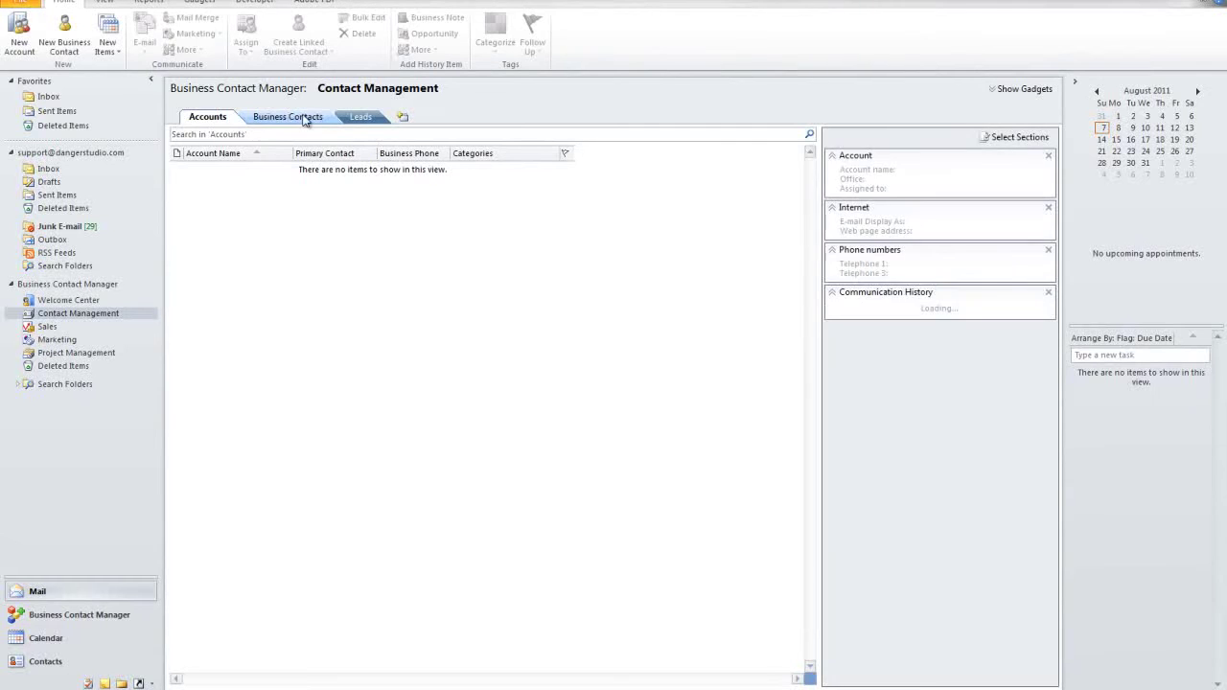
pyautogui.click(305, 118)
pyautogui.rightClick(287, 224)
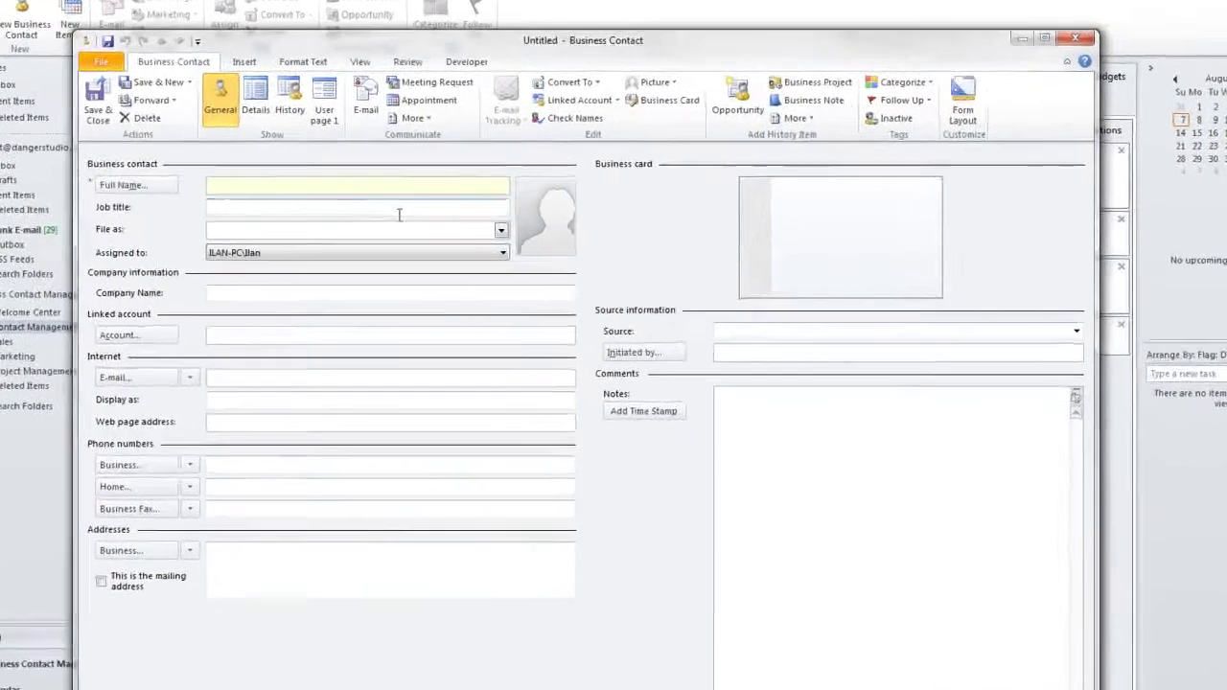
pyautogui.write('Joh')
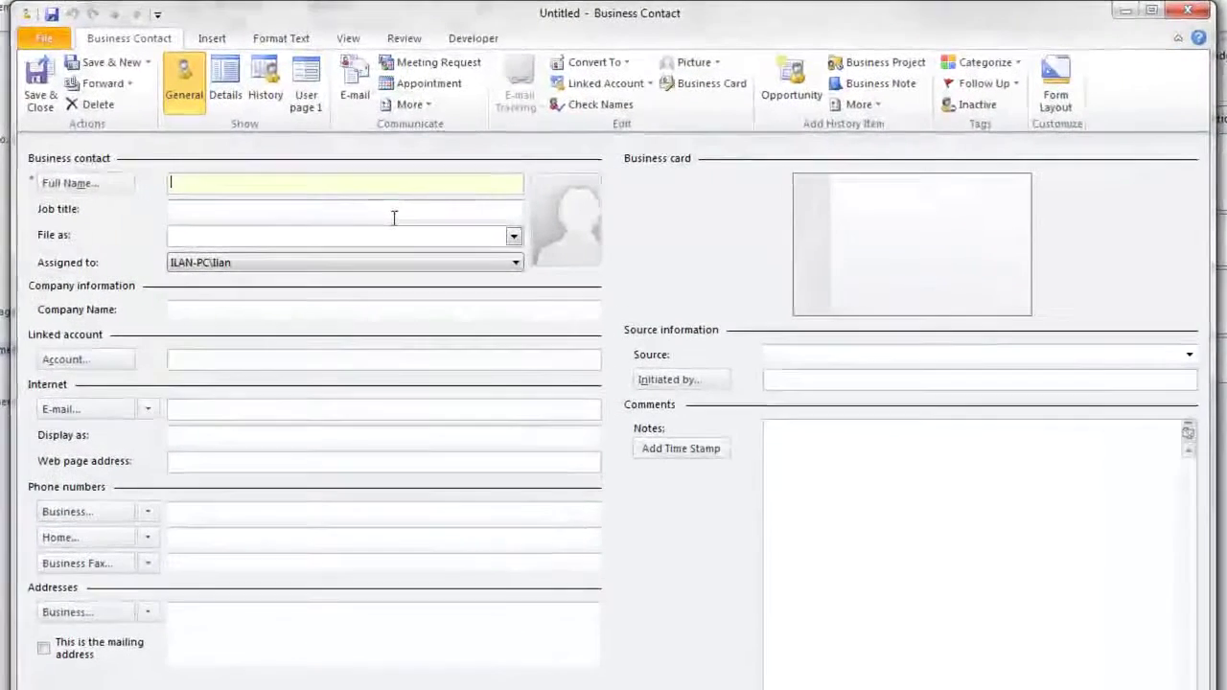
pyautogui.write('n Doe')
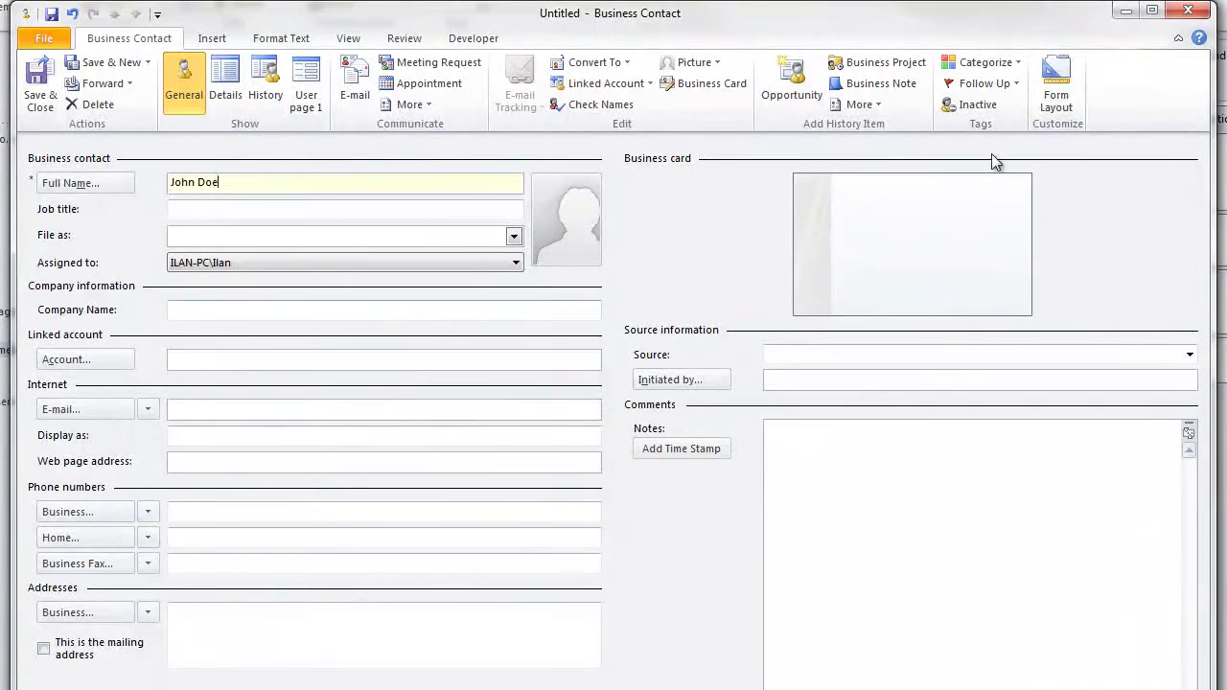
# Step: In the business contact form layout, create a text field named Numbers of Tires Purchased and add it to the form
pyautogui.click(1068, 93)
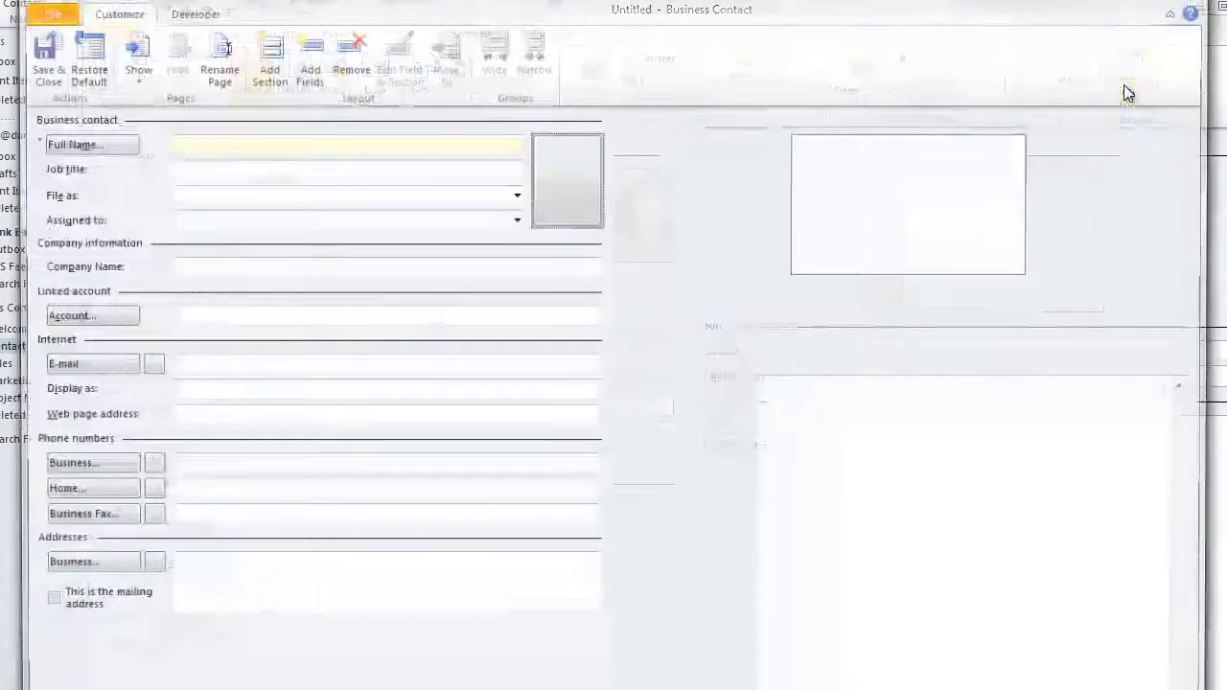
pyautogui.click(306, 53)
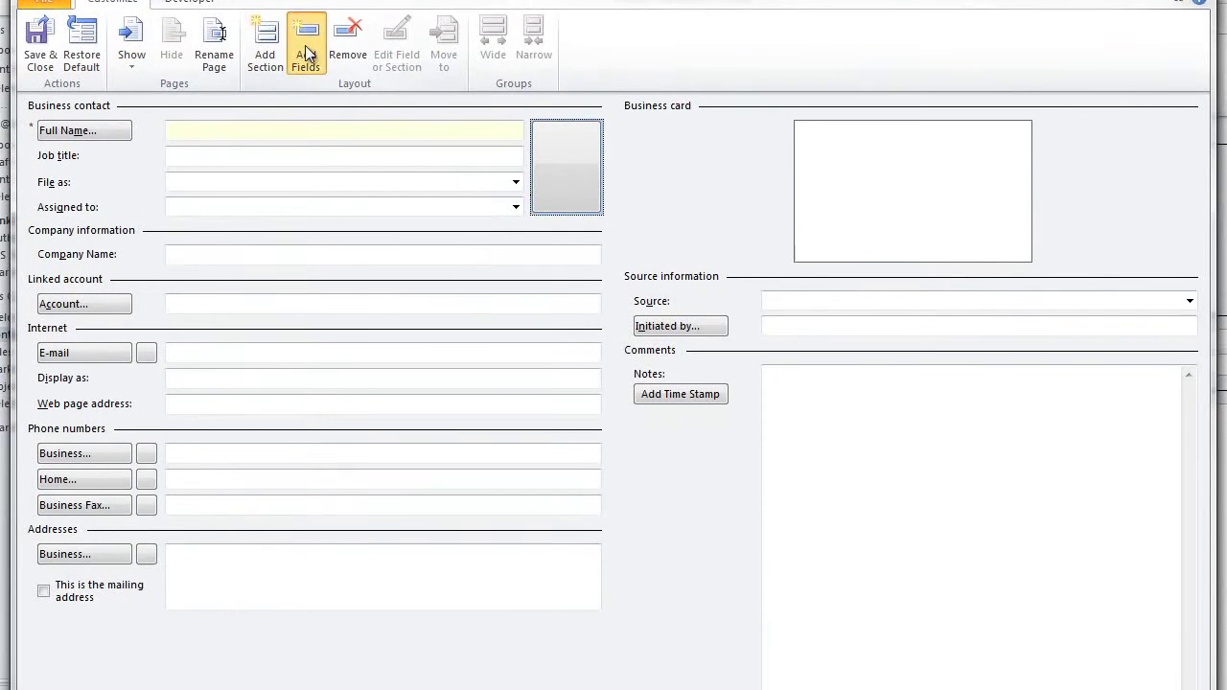
pyautogui.click(772, 211)
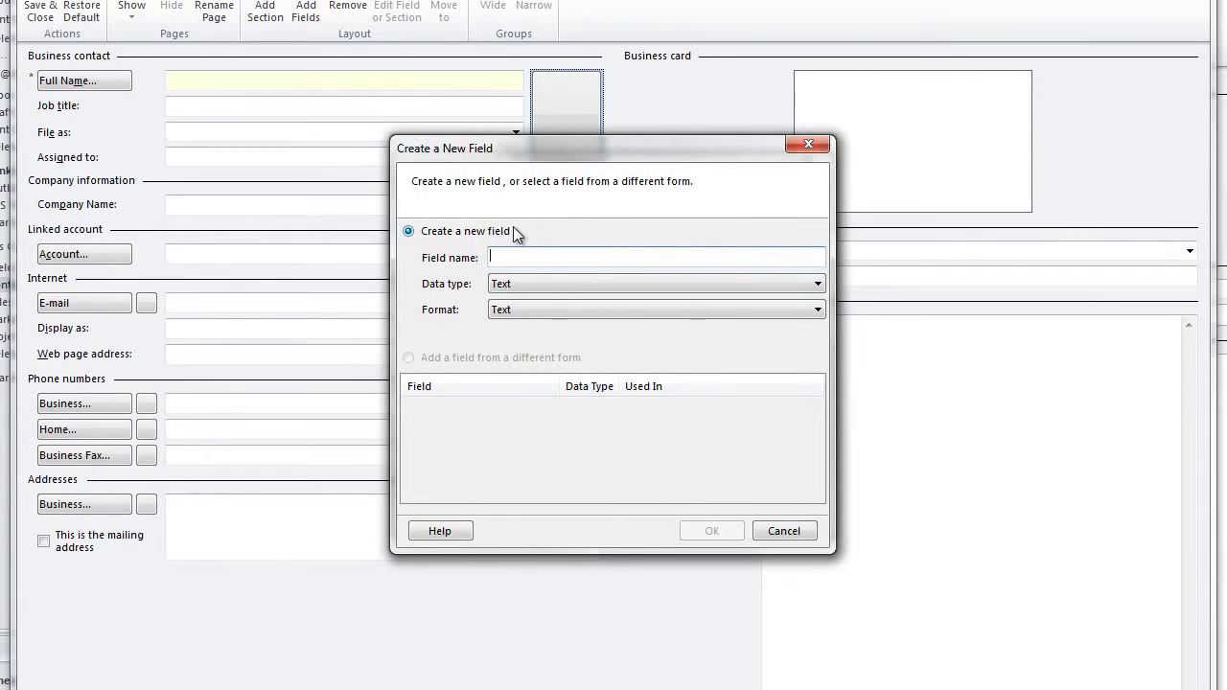
pyautogui.write('Numbers of Tier')
pyautogui.press('BackSpace')
pyautogui.press('BackSpace')
pyautogui.write('res Purchased')
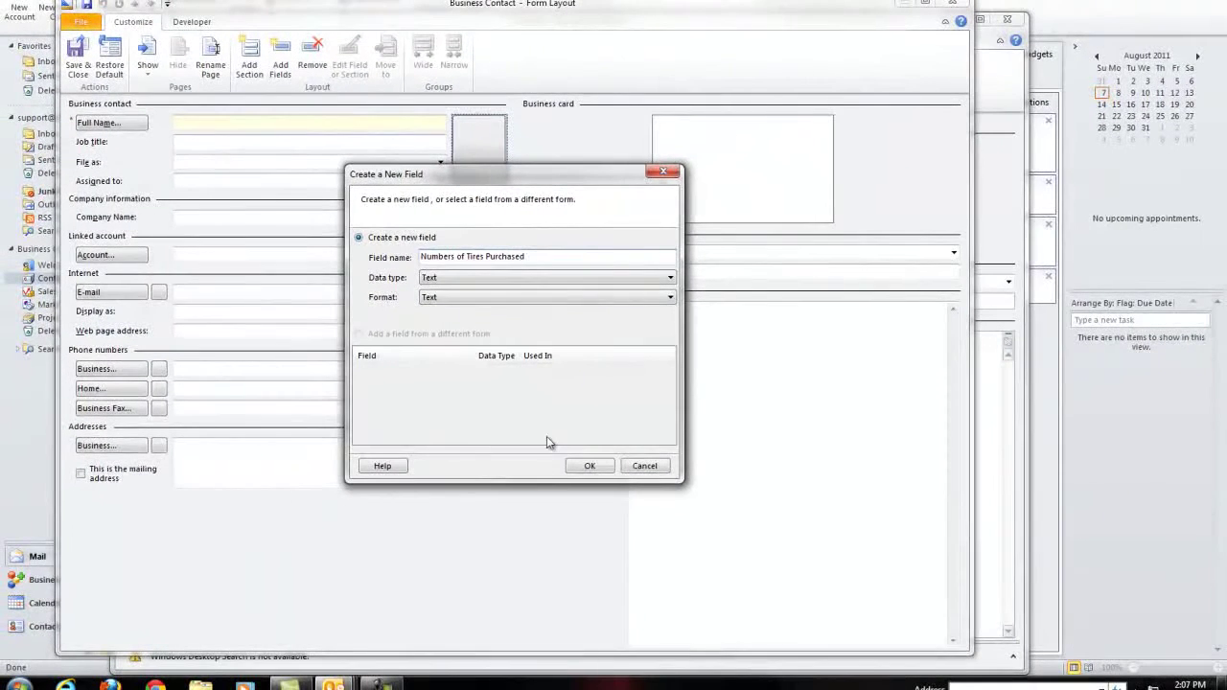
pyautogui.click(590, 467)
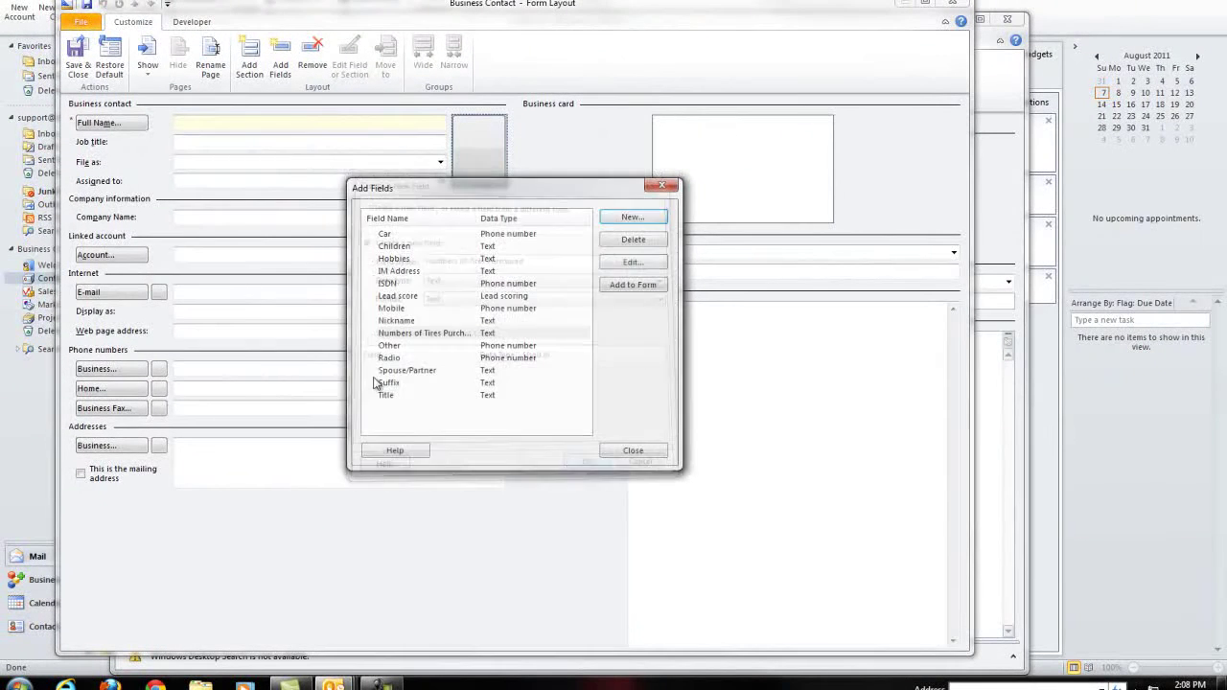
pyautogui.click(614, 286)
pyautogui.click(628, 454)
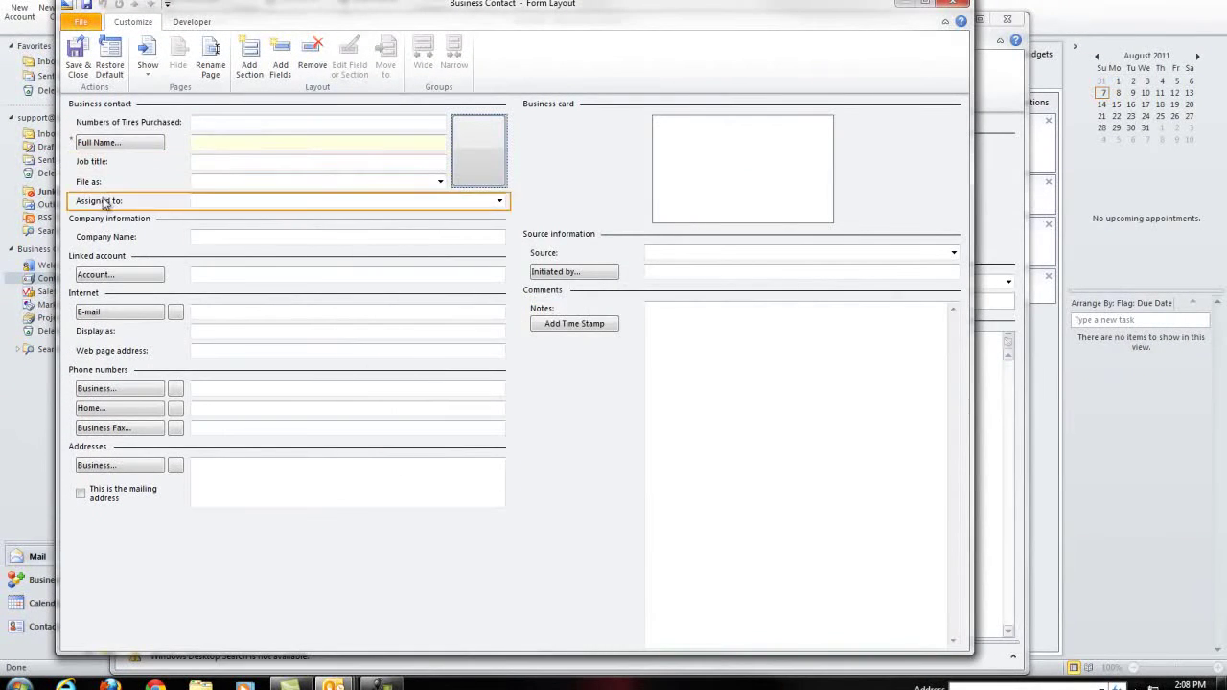
# Step: Add a section named Business below Addresses and place the Numbers of Tires Purchased field in it
pyautogui.moveTo(216, 123); pyautogui.dragTo(191, 575)
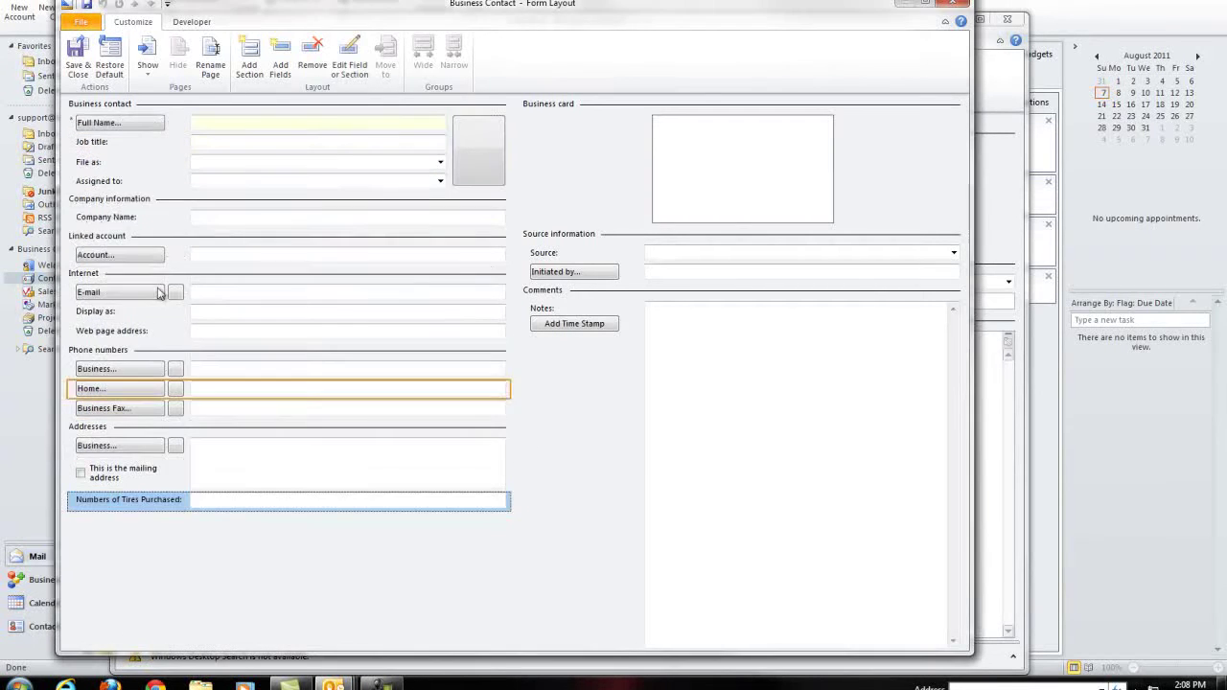
pyautogui.click(250, 59)
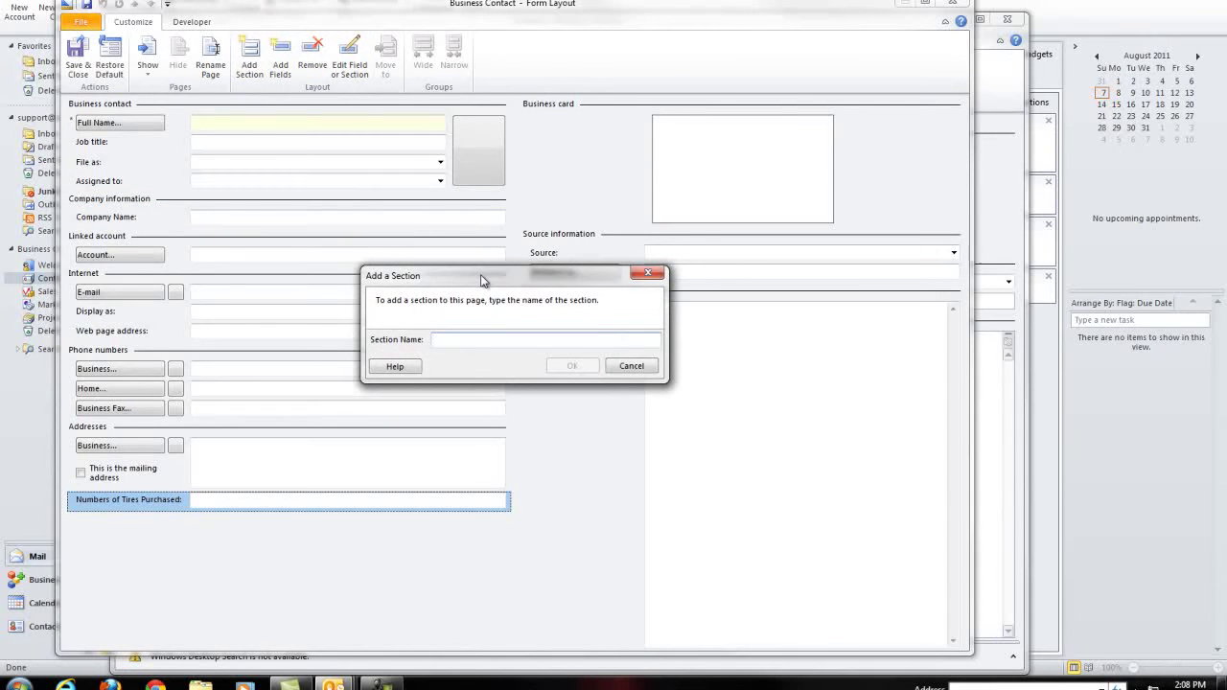
pyautogui.write('Business')
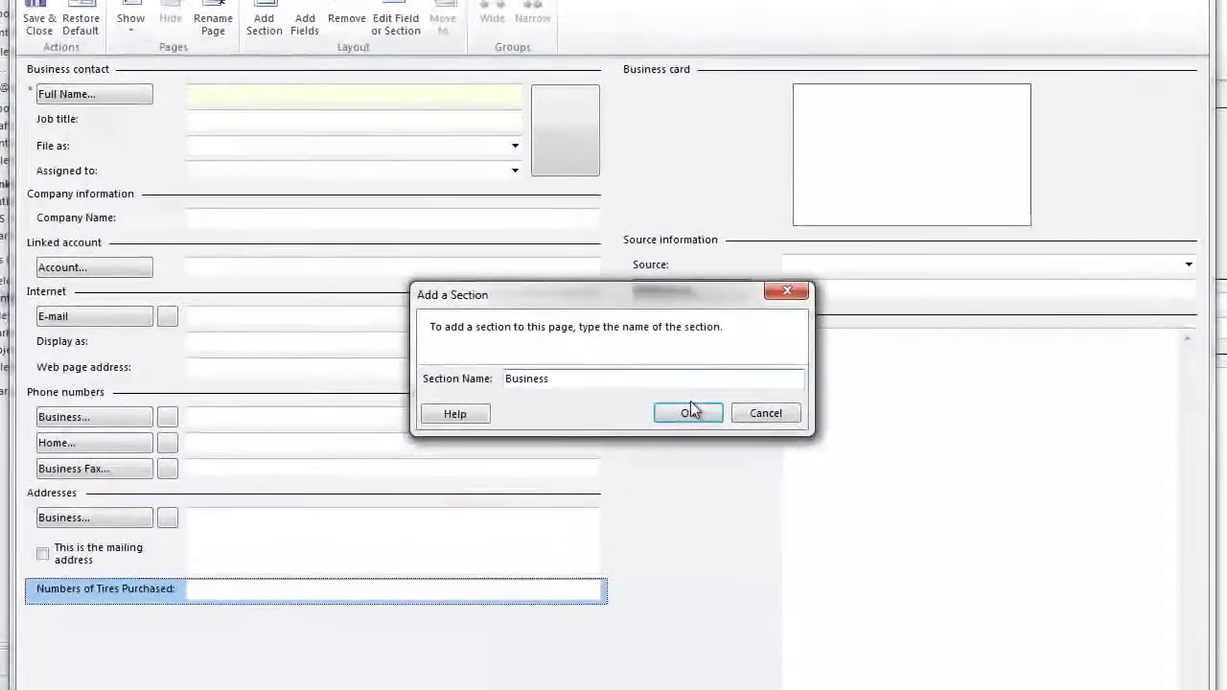
pyautogui.click(573, 365)
pyautogui.moveTo(175, 591); pyautogui.dragTo(149, 611)
# Step: Save and close the form layout, and close the open business contact without saving it
pyautogui.click(39, 21)
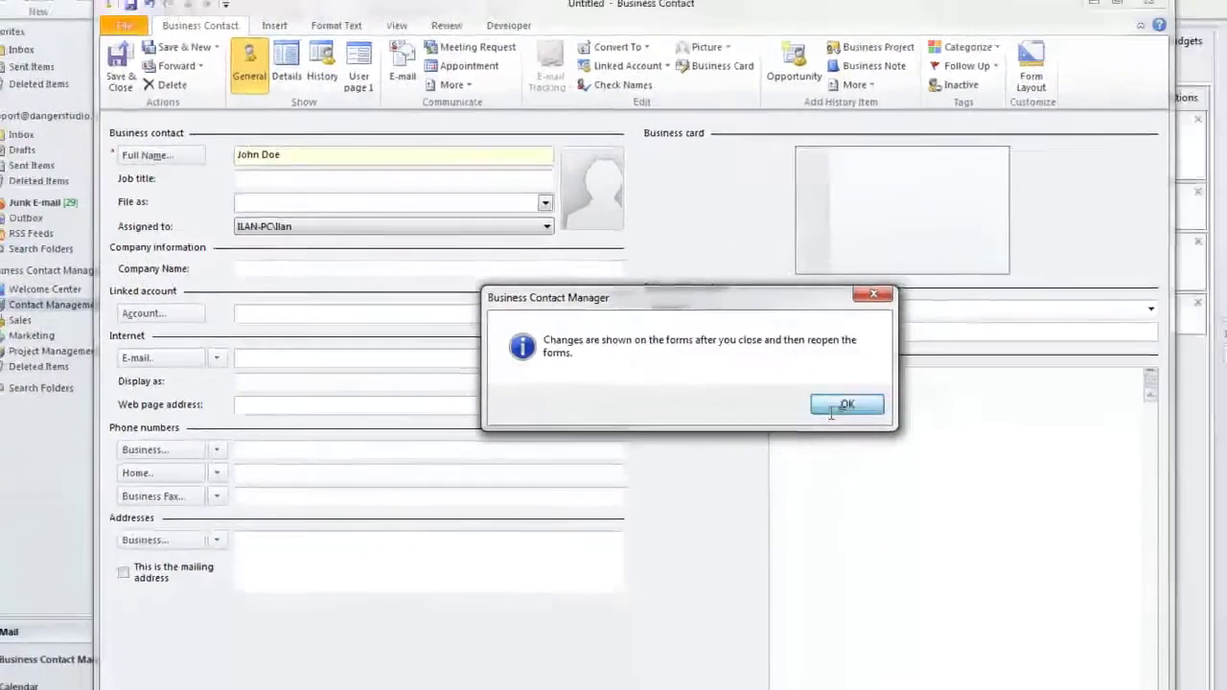
pyautogui.click(918, 407)
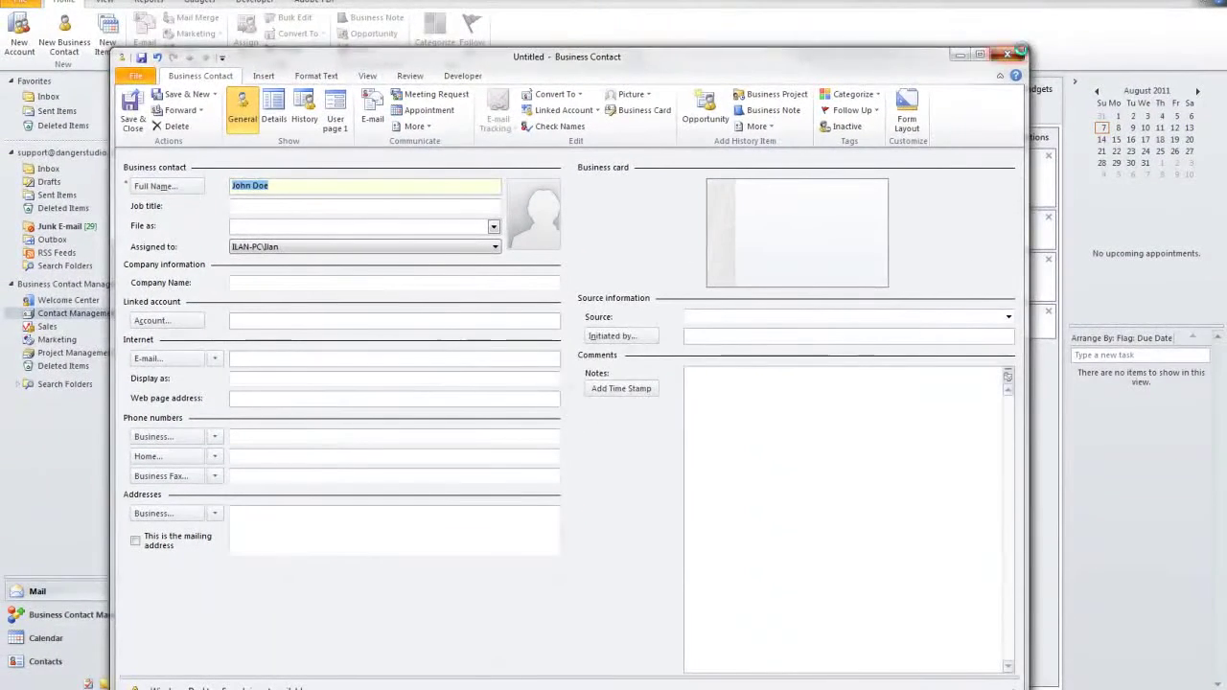
pyautogui.click(1023, 53)
pyautogui.click(637, 390)
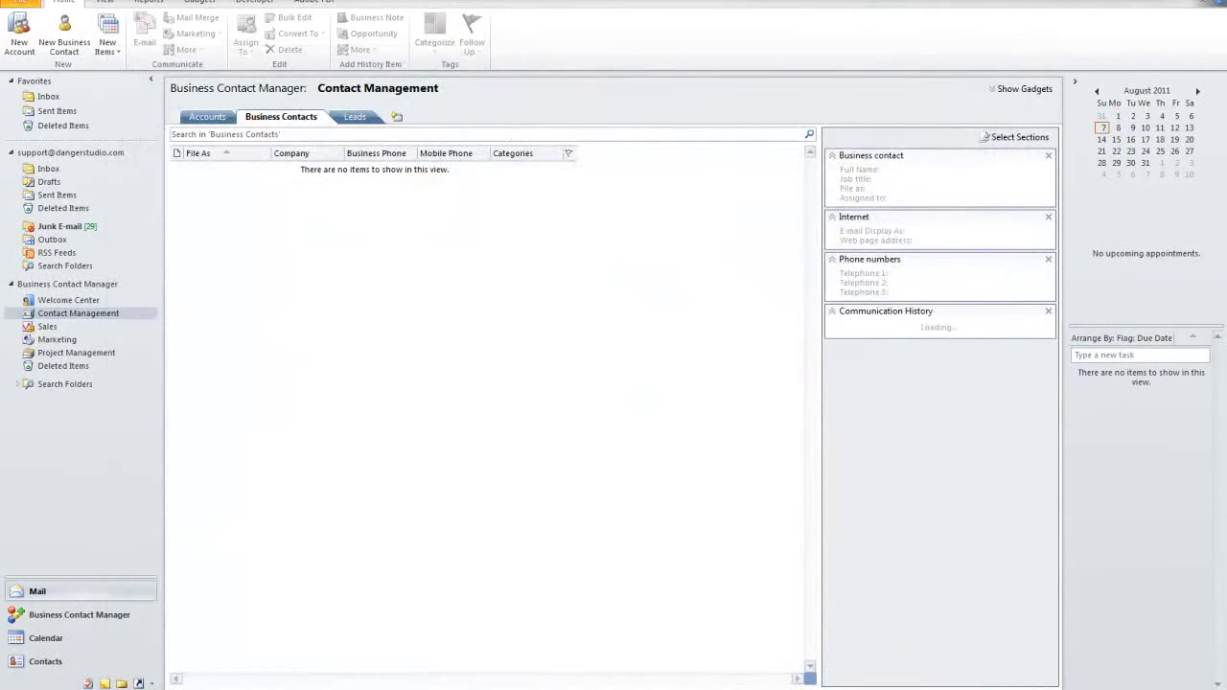
# Step: Create a new business contact with the contact's full name and 100 as Numbers of Tires Purchased, and save it
pyautogui.rightClick(288, 234)
pyautogui.click(319, 246)
pyautogui.click(266, 585)
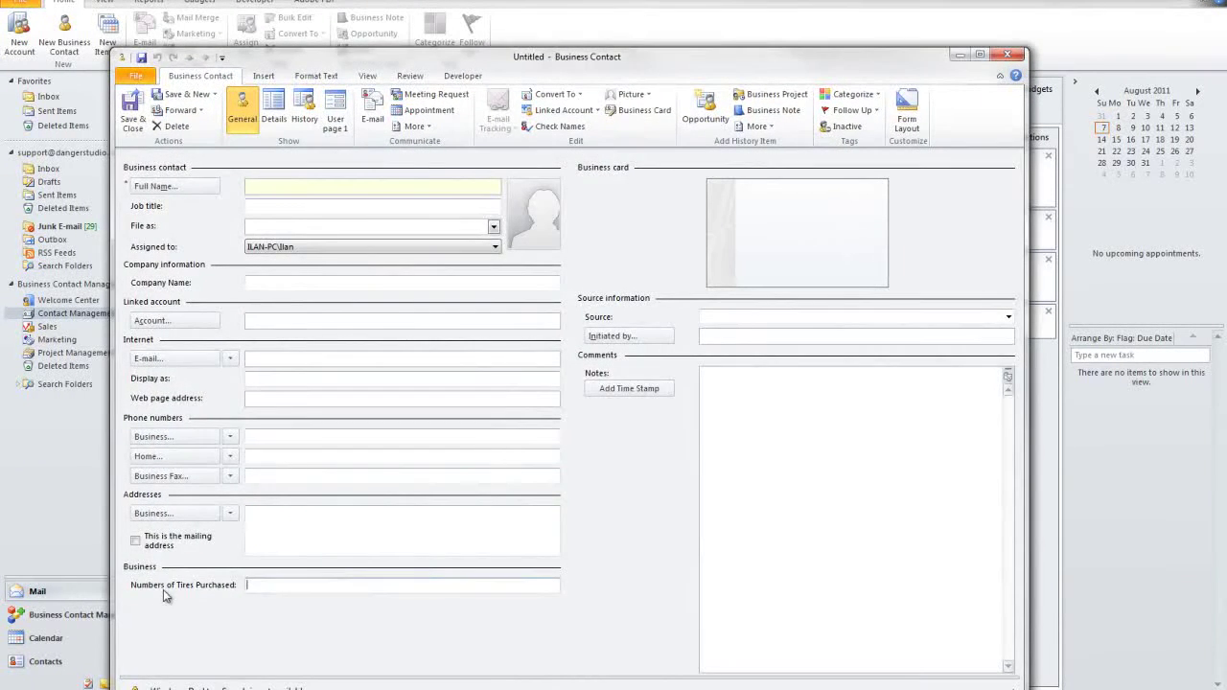
pyautogui.click(273, 185)
pyautogui.write('John Doe')
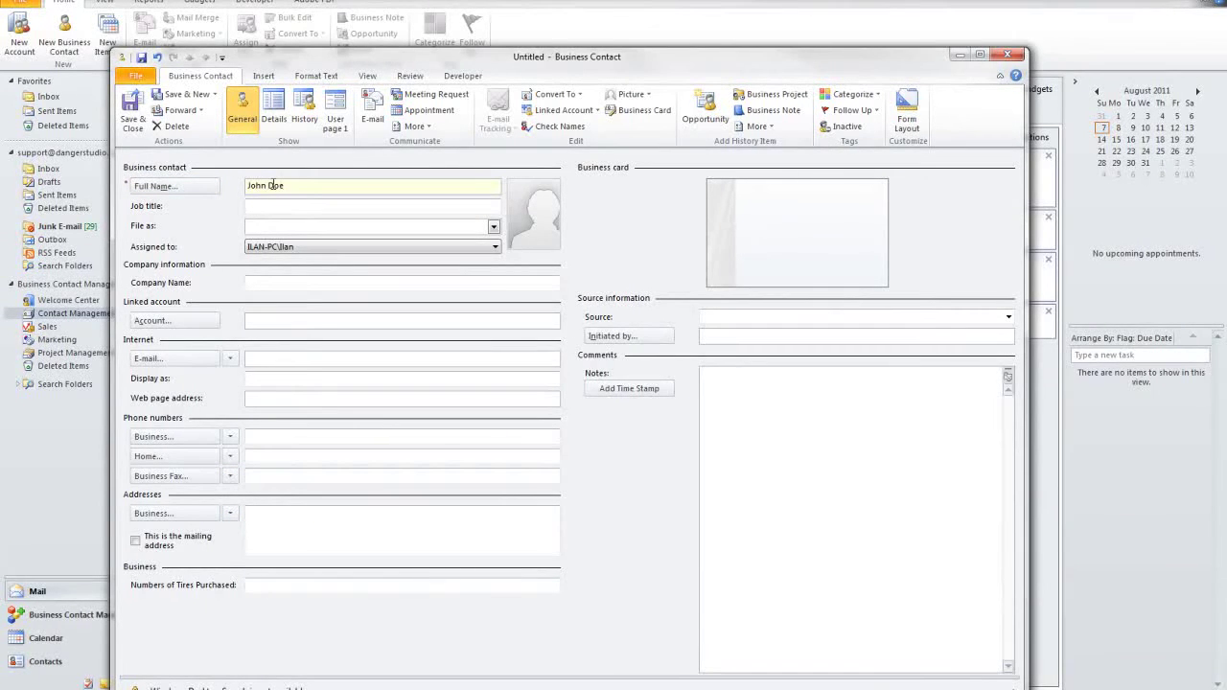
pyautogui.click(350, 580)
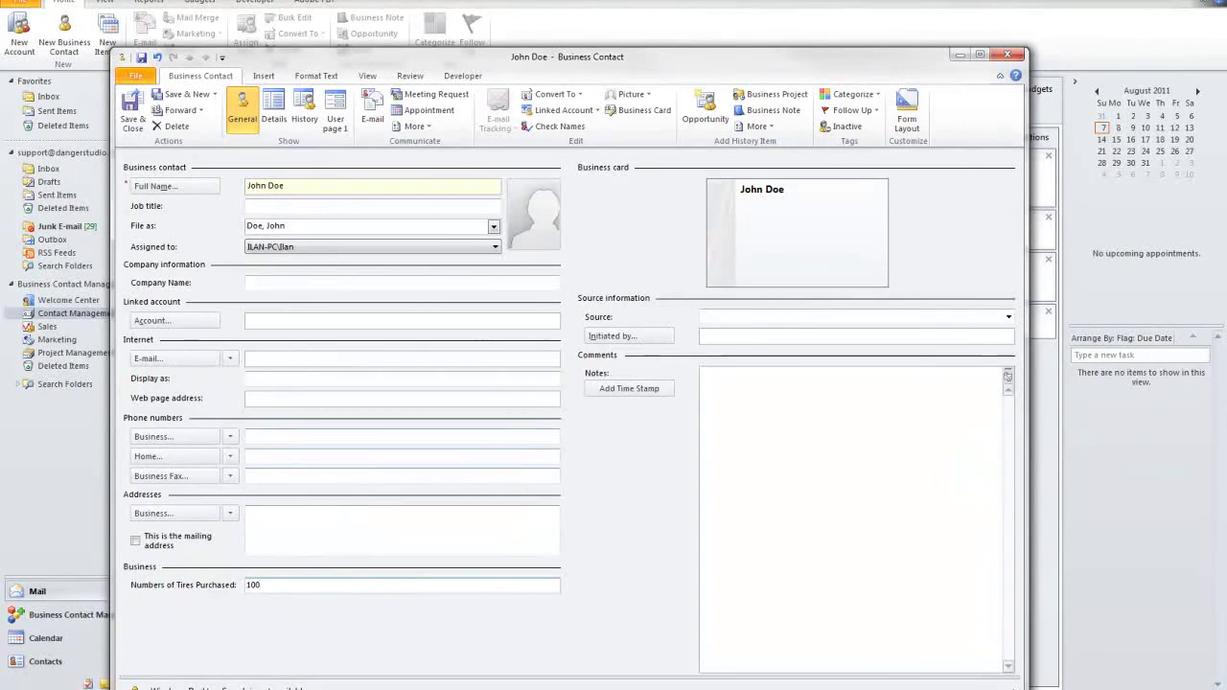
pyautogui.click(133, 111)
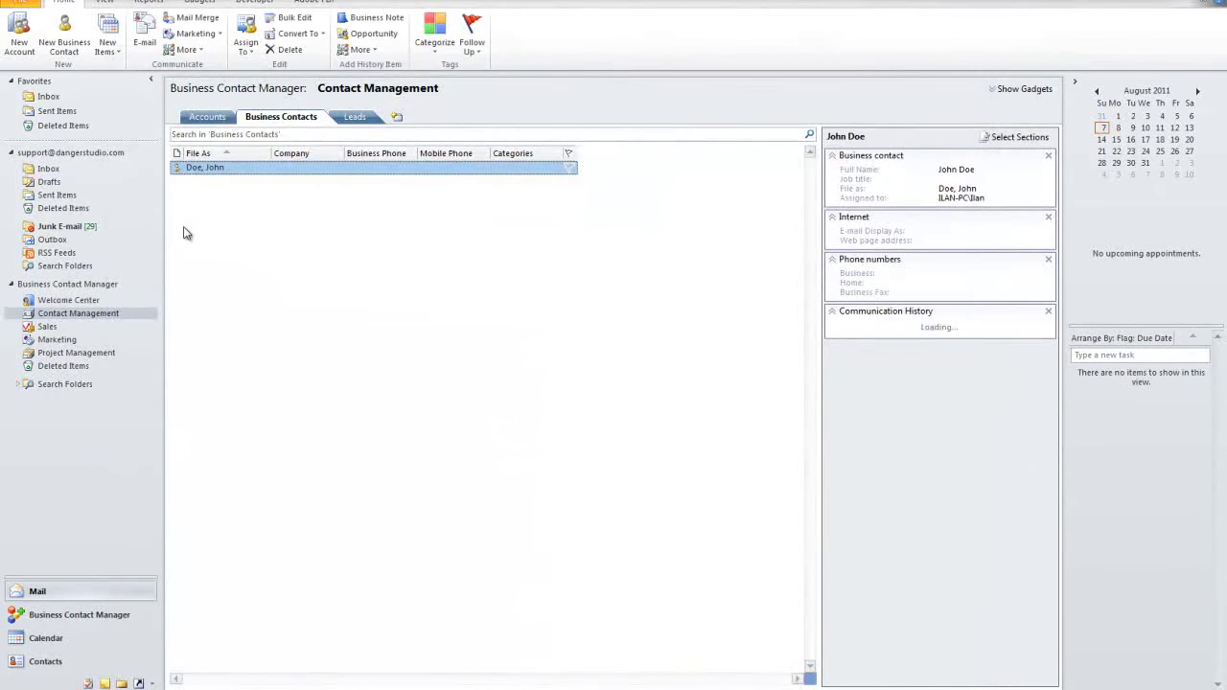
# Step: Add the user-defined field Numbers of Tires Purchased as a column in the Business Contacts list and widen it to fit its heading
pyautogui.rightClick(467, 155)
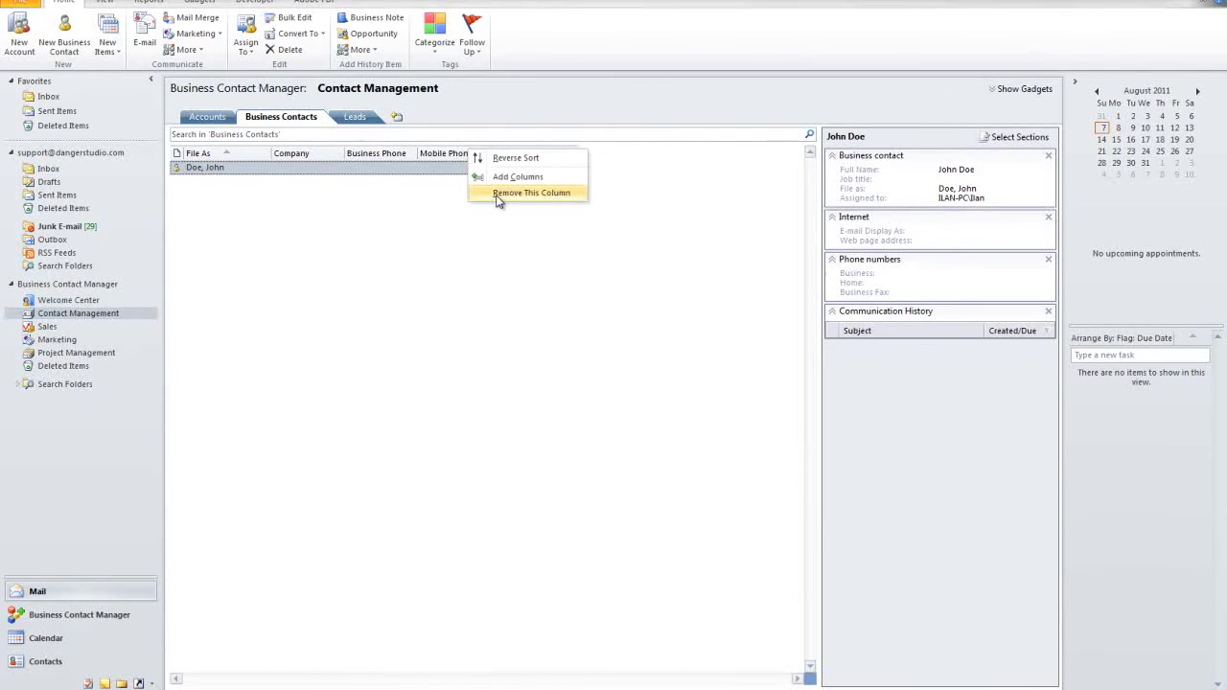
pyautogui.click(505, 182)
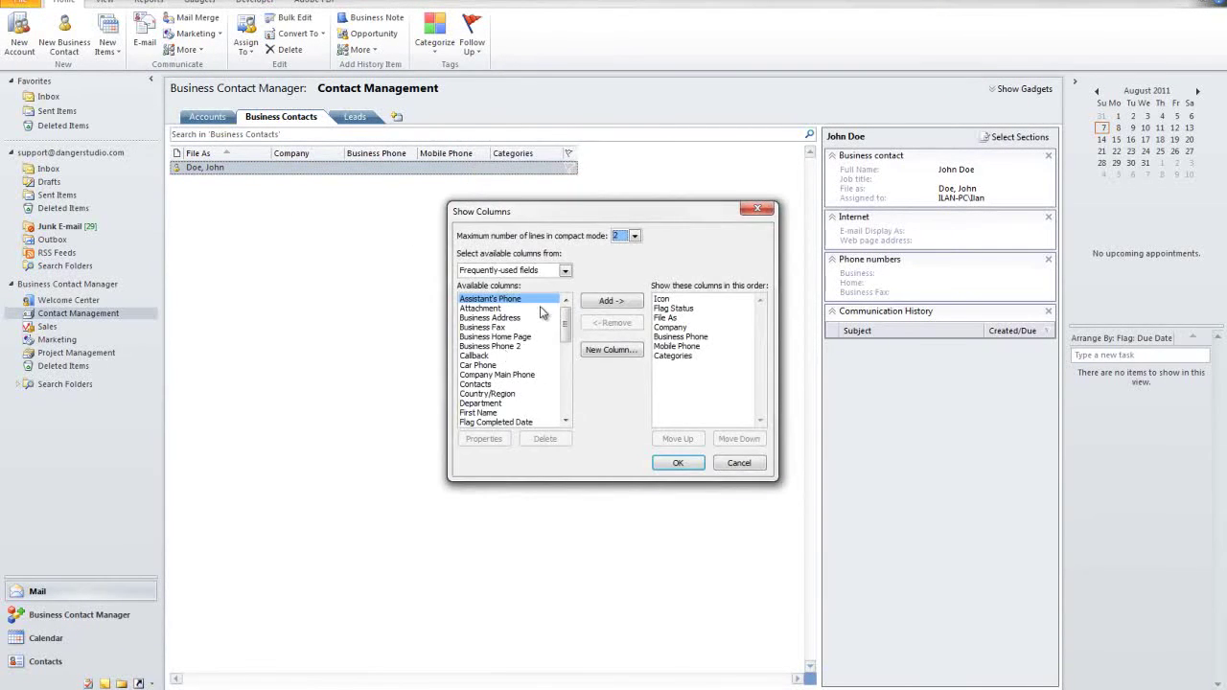
pyautogui.click(527, 269)
pyautogui.click(508, 320)
pyautogui.scroll(-6, 510, 336)
pyautogui.click(500, 357)
pyautogui.click(510, 328)
pyautogui.click(632, 303)
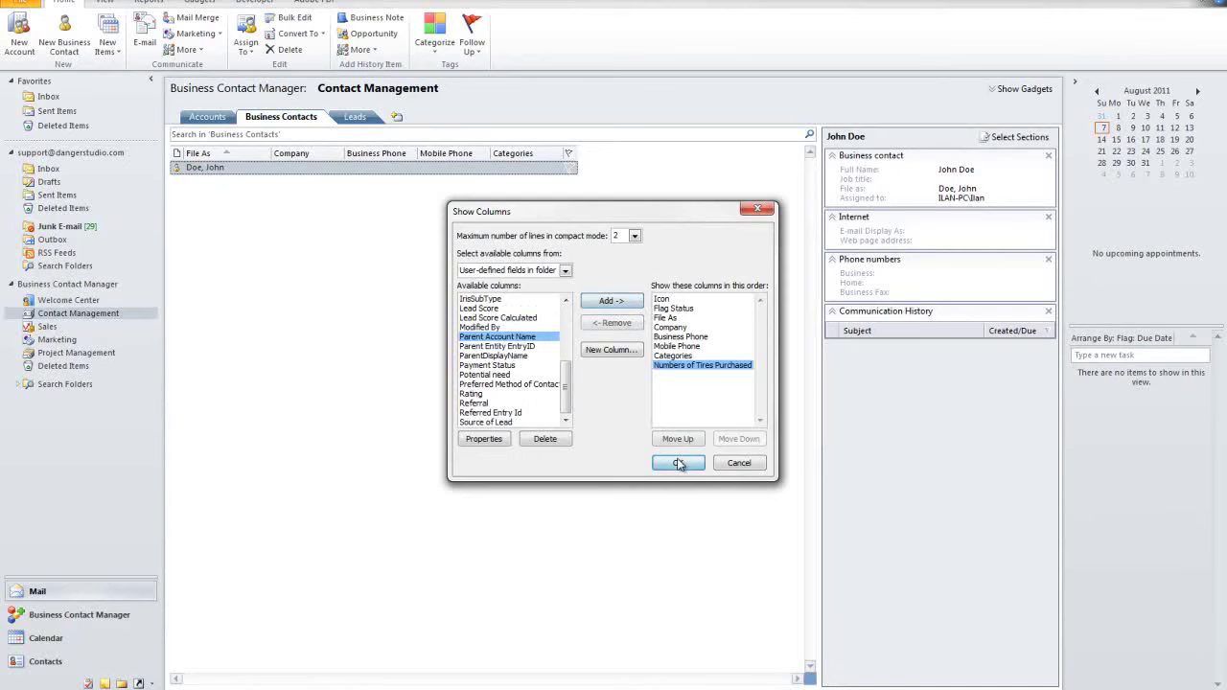
pyautogui.click(678, 464)
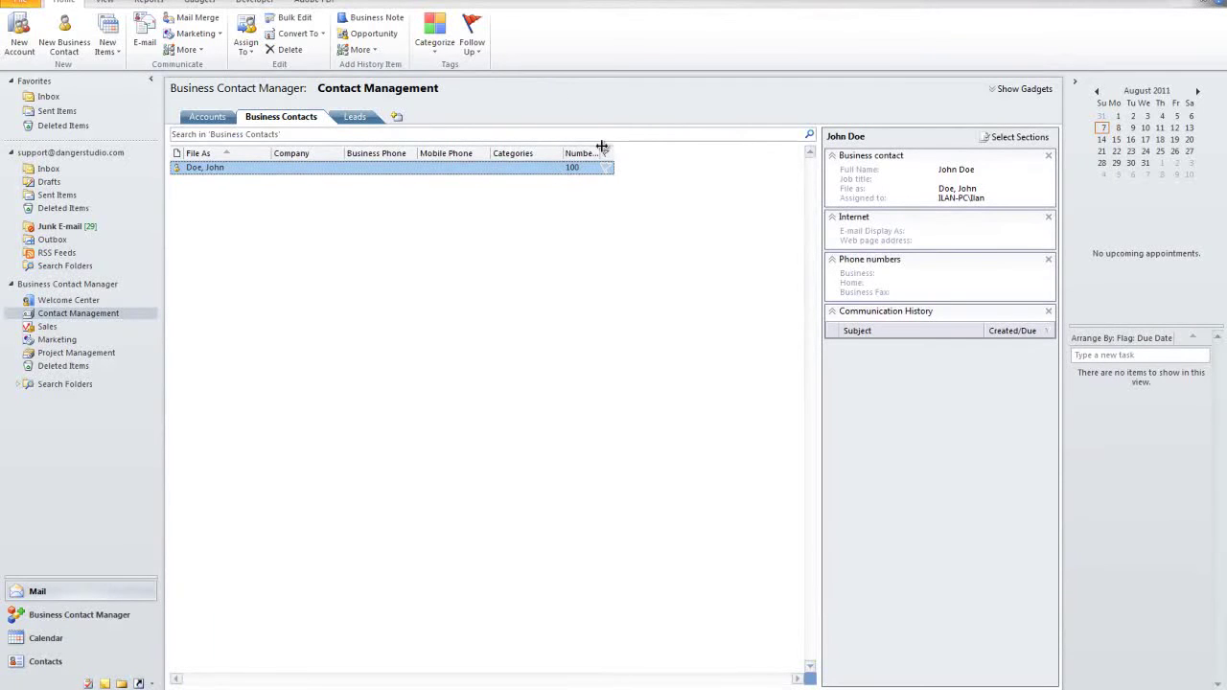
pyautogui.doubleClick(598, 152)
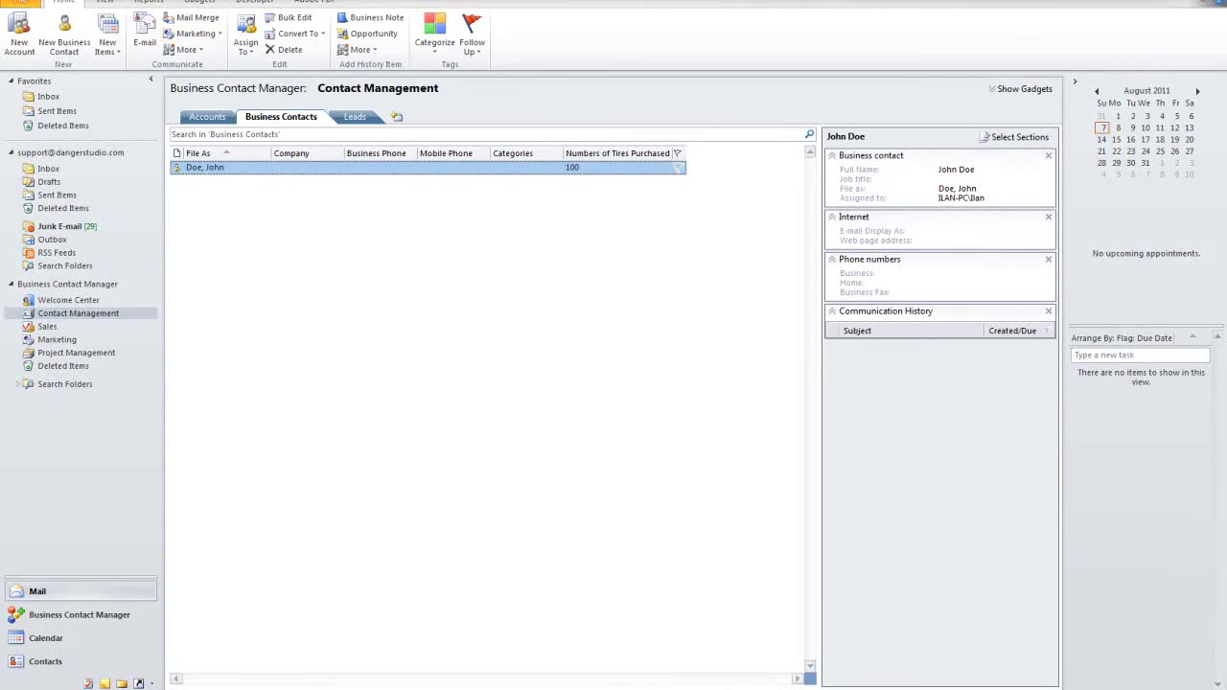
# Step: Run the Quick Business Contacts List report
pyautogui.click(147, 2)
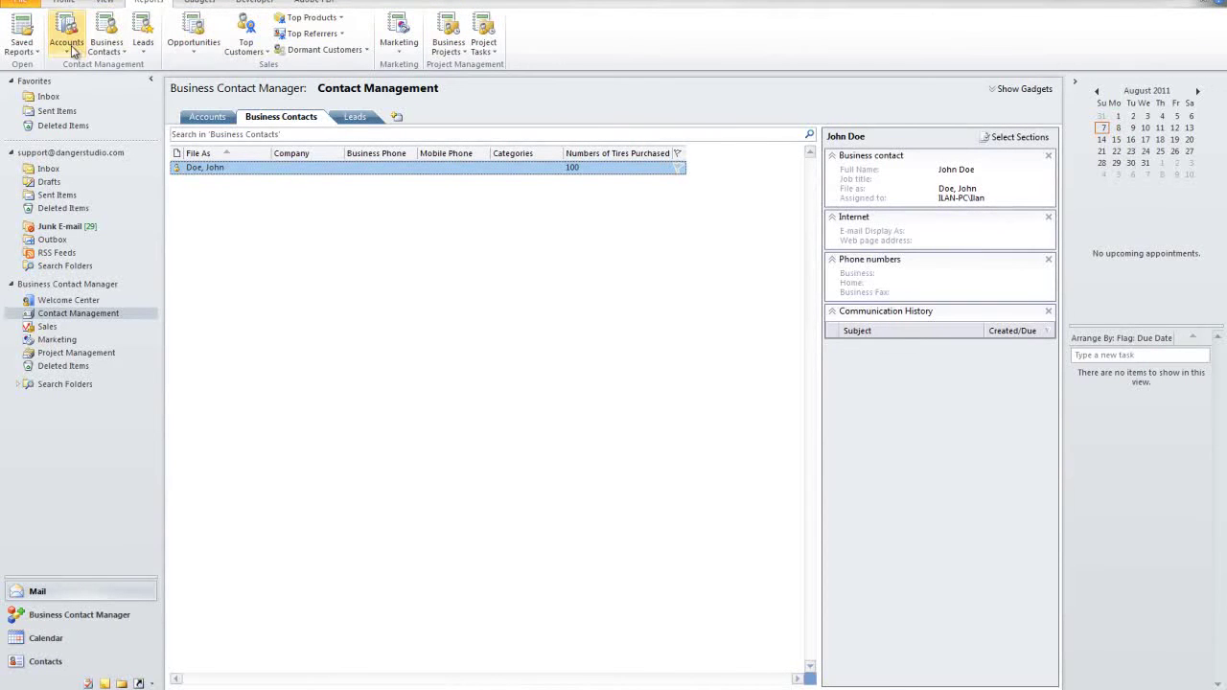
pyautogui.click(108, 51)
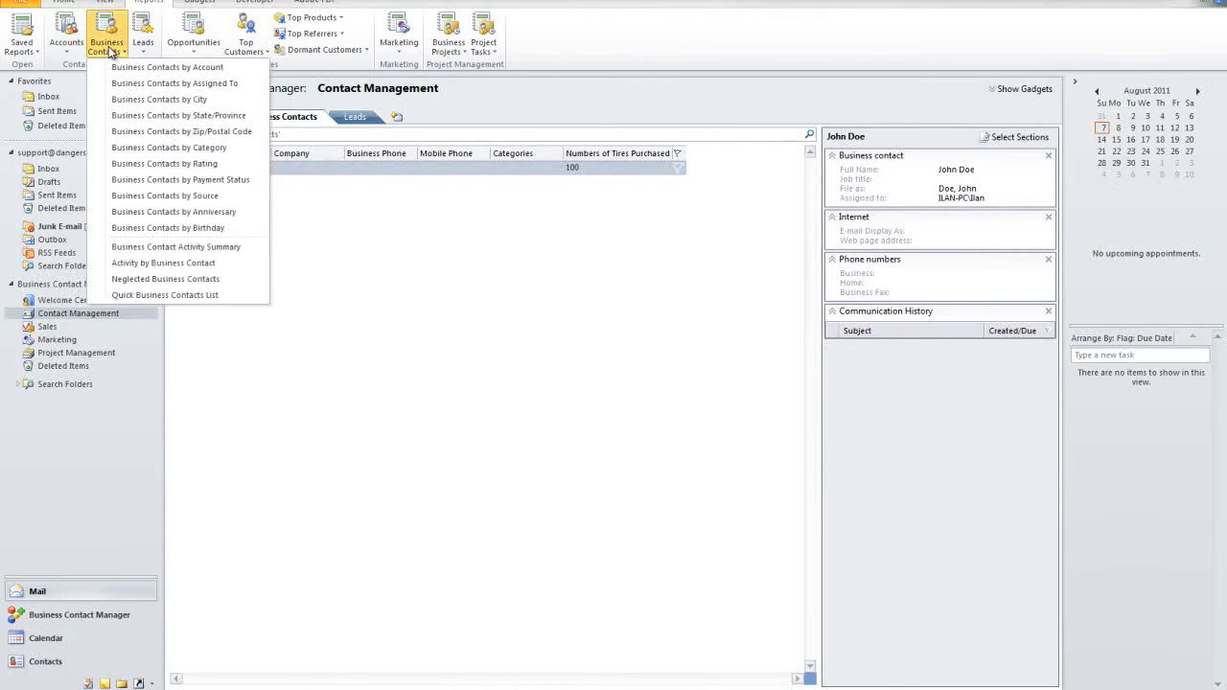
pyautogui.click(176, 296)
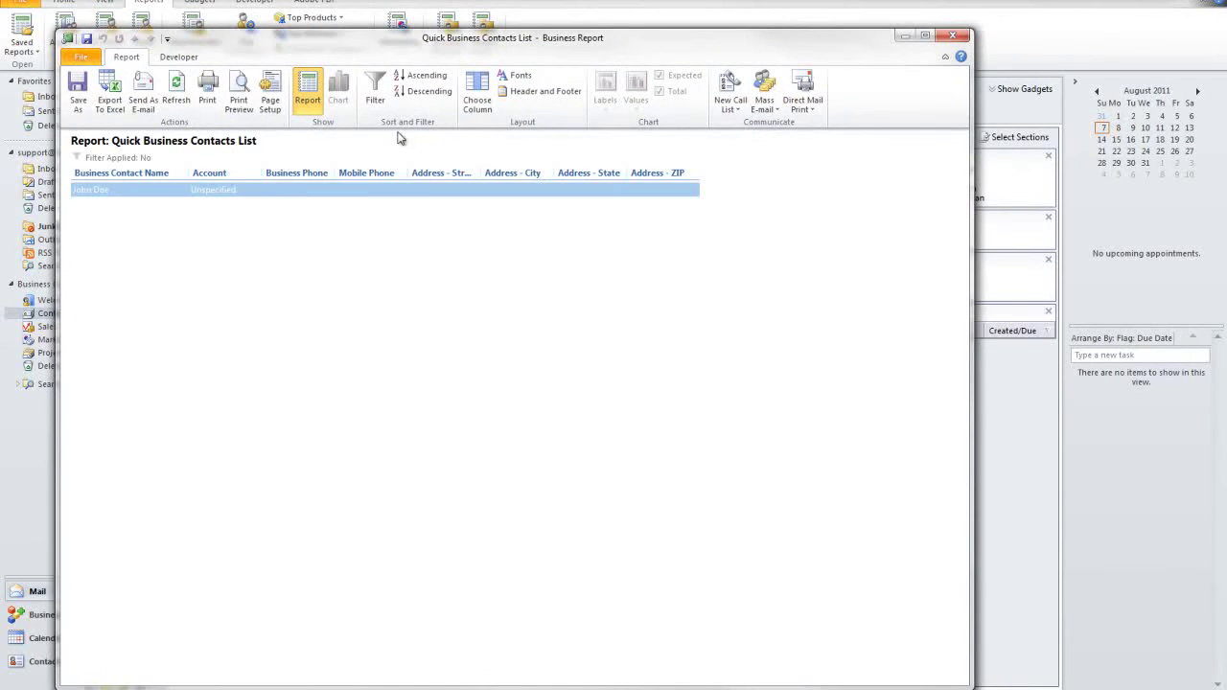
# Step: Filter the report with an advanced condition where Numbers of Tires Purchased equals 100
pyautogui.click(375, 96)
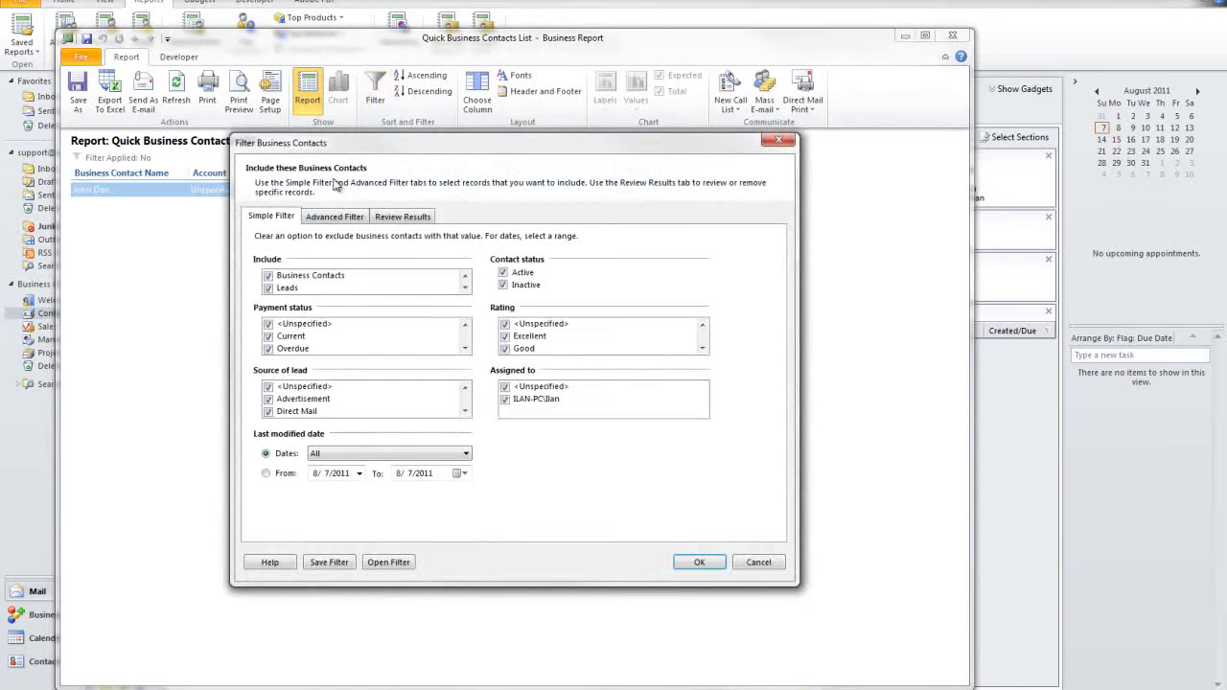
pyautogui.click(338, 216)
pyautogui.click(365, 279)
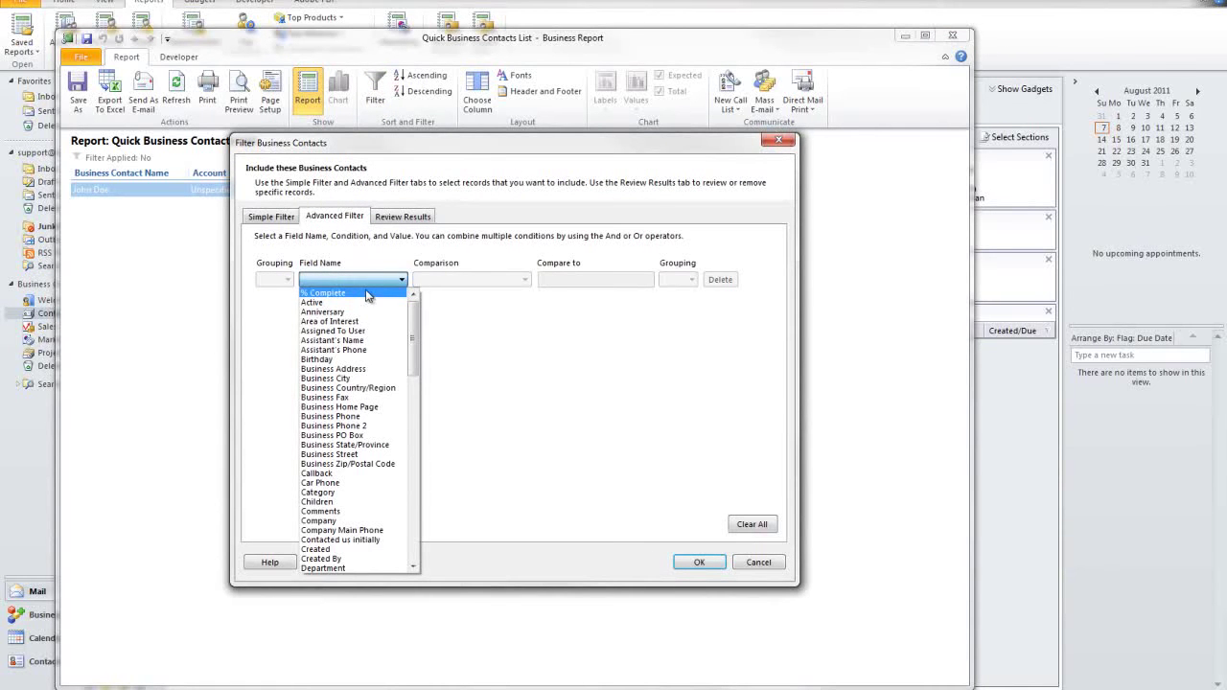
pyautogui.scroll(-6, 374, 440)
pyautogui.scroll(-10, 373, 440)
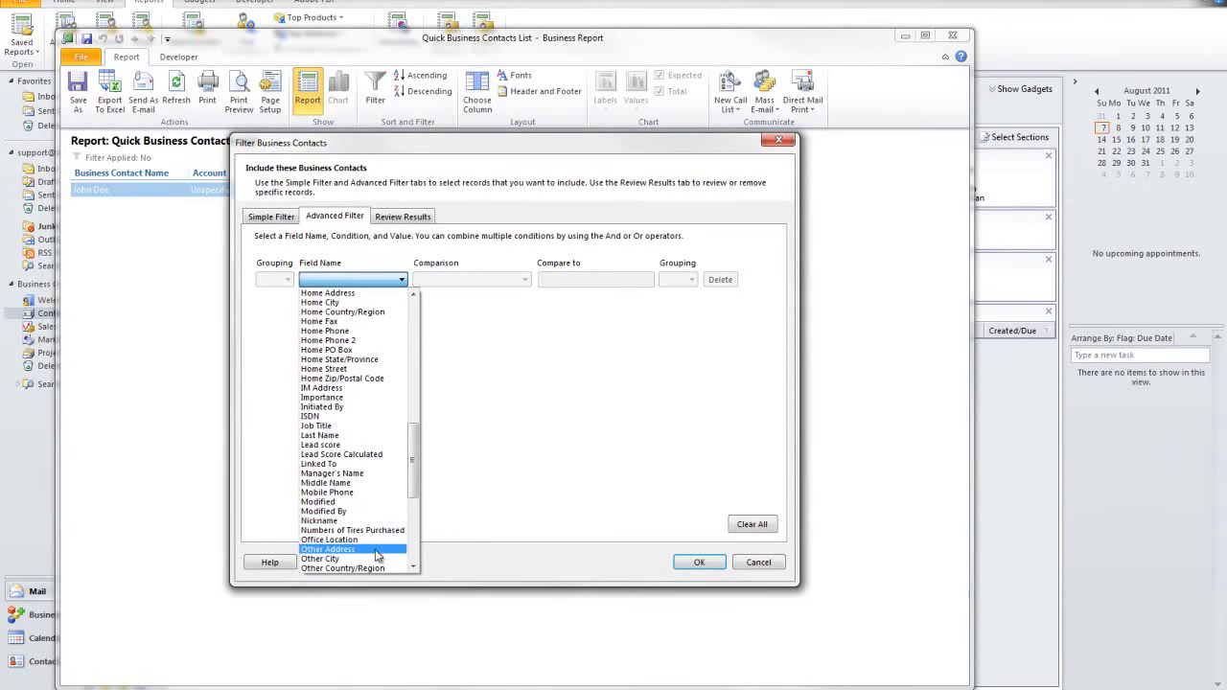
pyautogui.click(367, 532)
pyautogui.click(449, 280)
pyautogui.scroll(2, 449, 307)
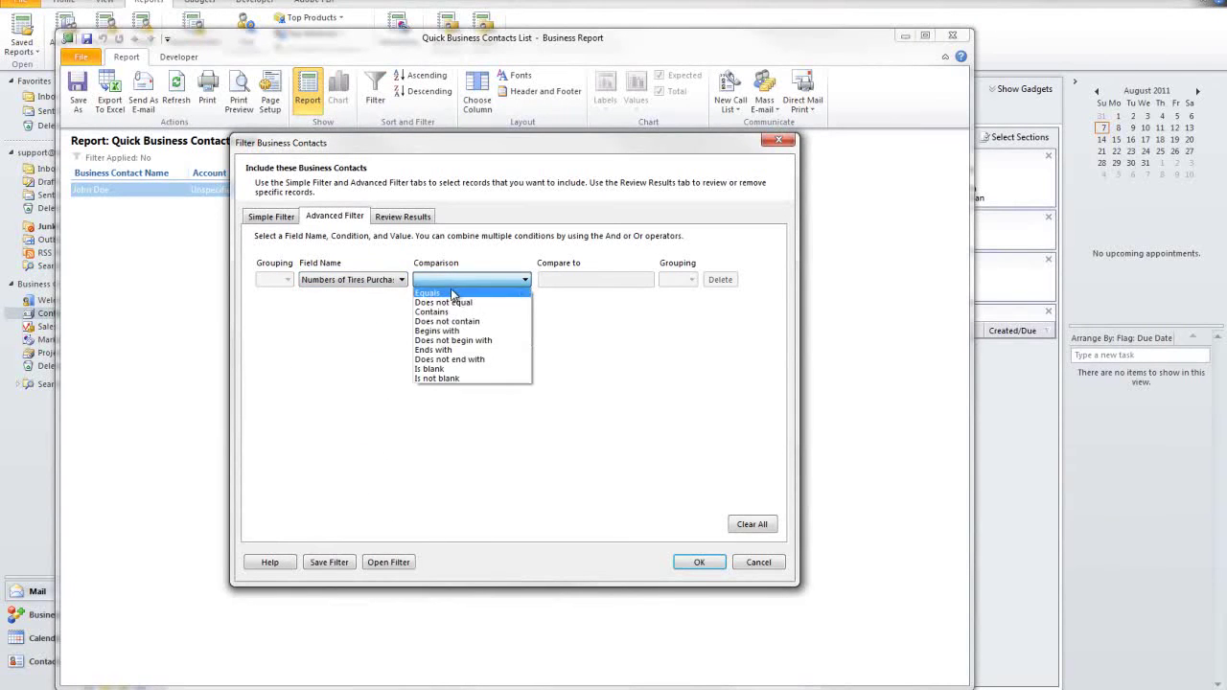
pyautogui.click(437, 290)
pyautogui.click(589, 279)
pyautogui.write('100')
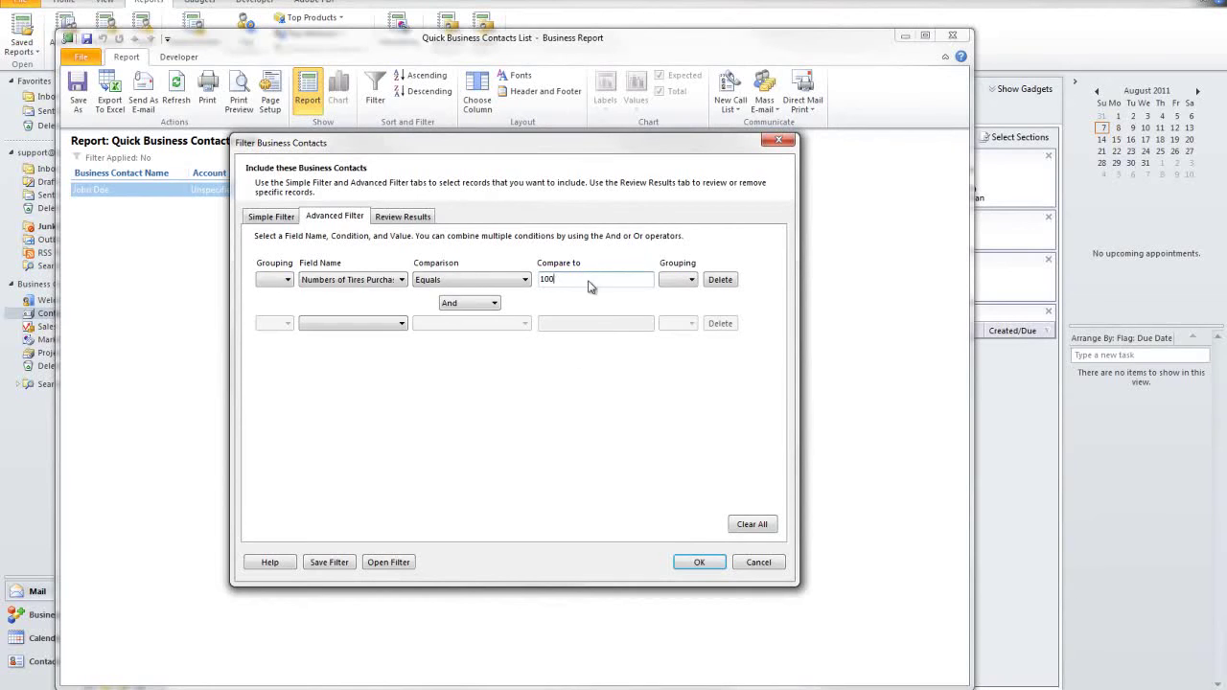
pyautogui.click(699, 562)
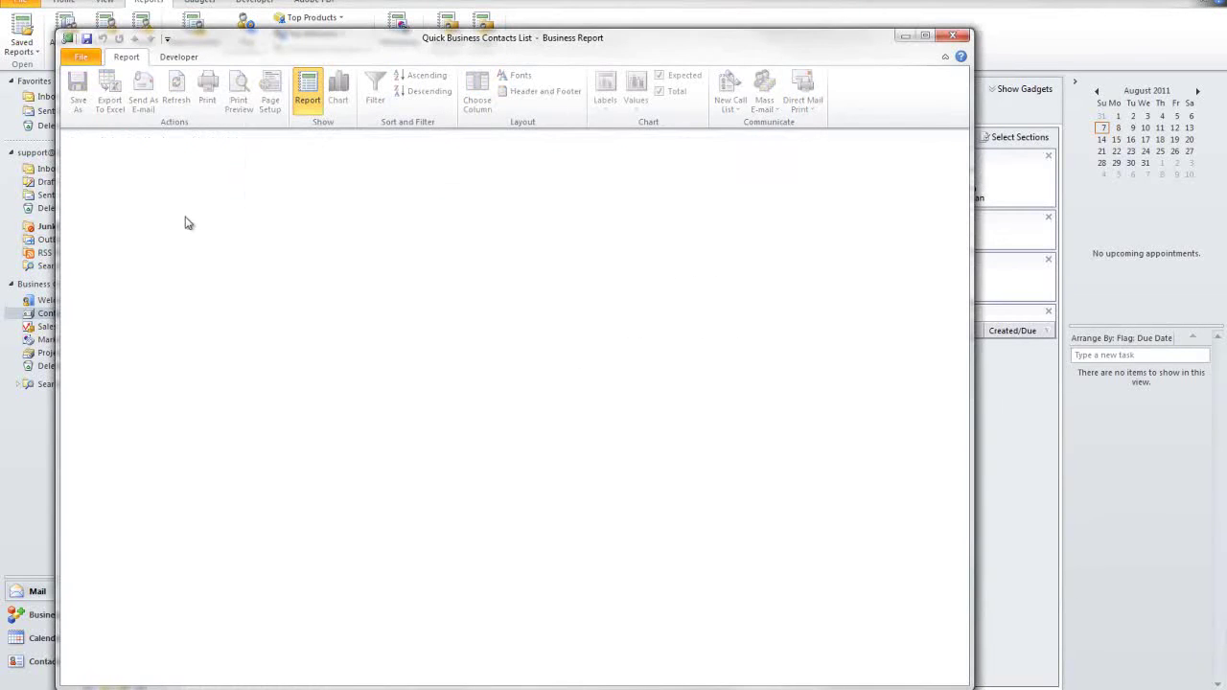
# Step: Open the business contact listed in the filtered report to check its tire field, and close the contact and the report
pyautogui.doubleClick(128, 191)
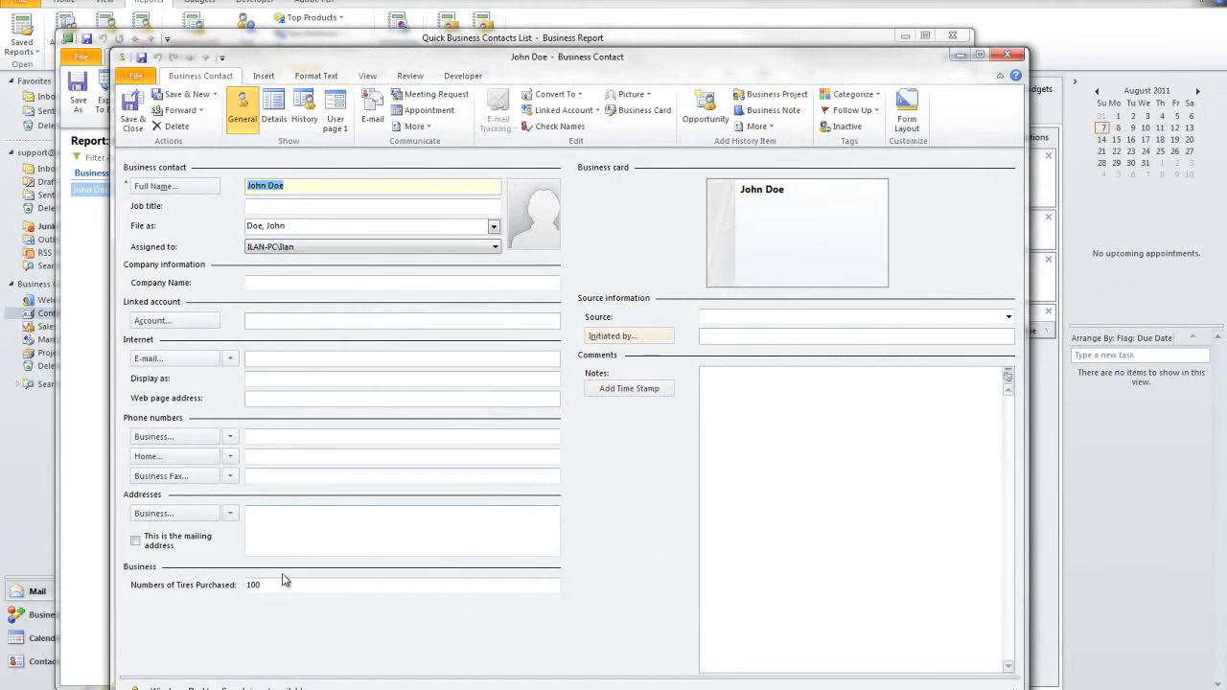
pyautogui.click(1008, 55)
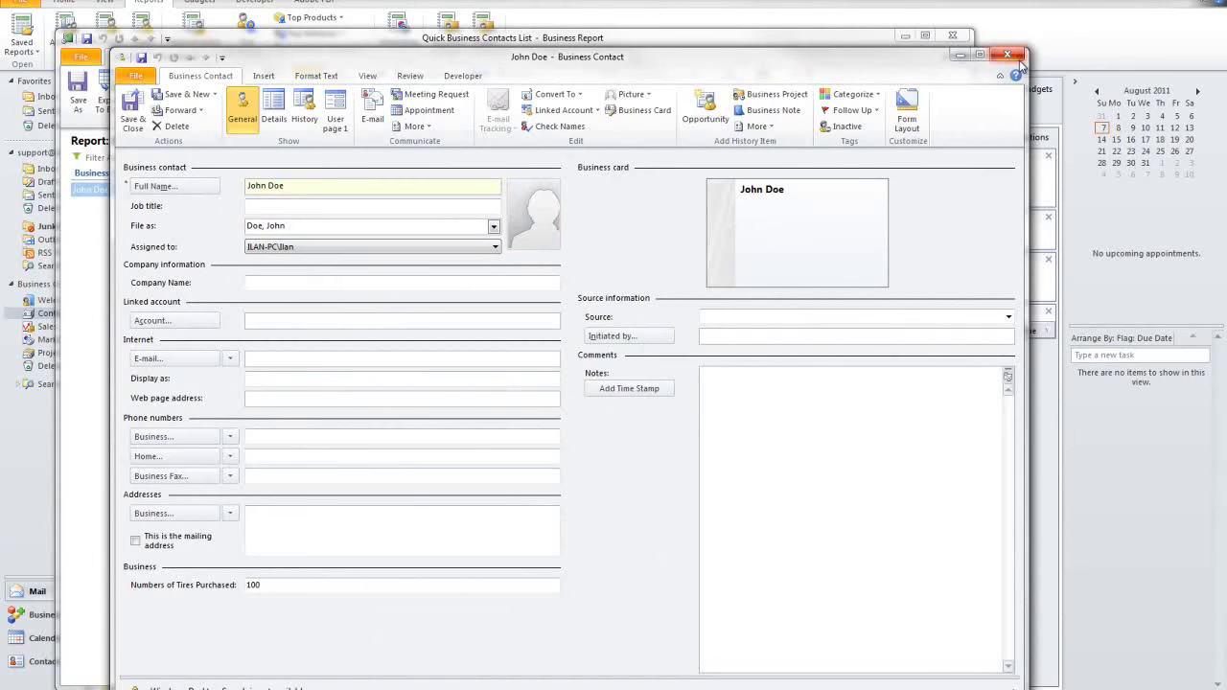
pyautogui.click(947, 37)
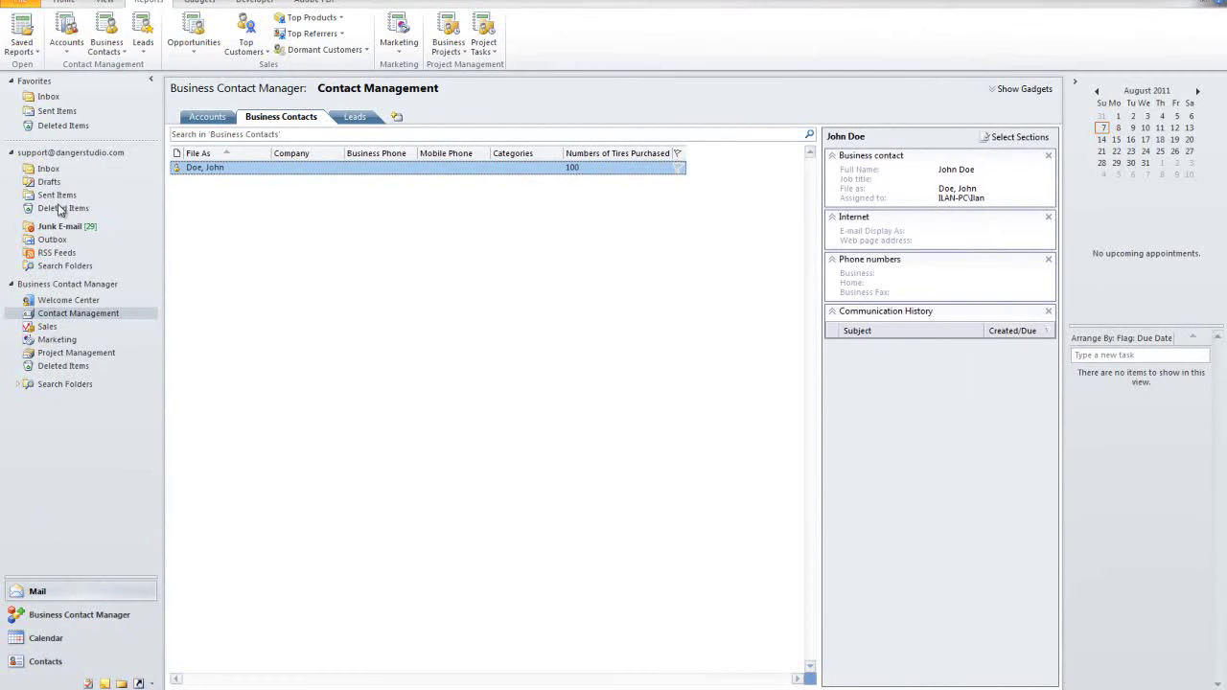
# Step: Look through the mail account's Inbox and Junk E-mail folders and the Contact Management list
pyautogui.click(47, 169)
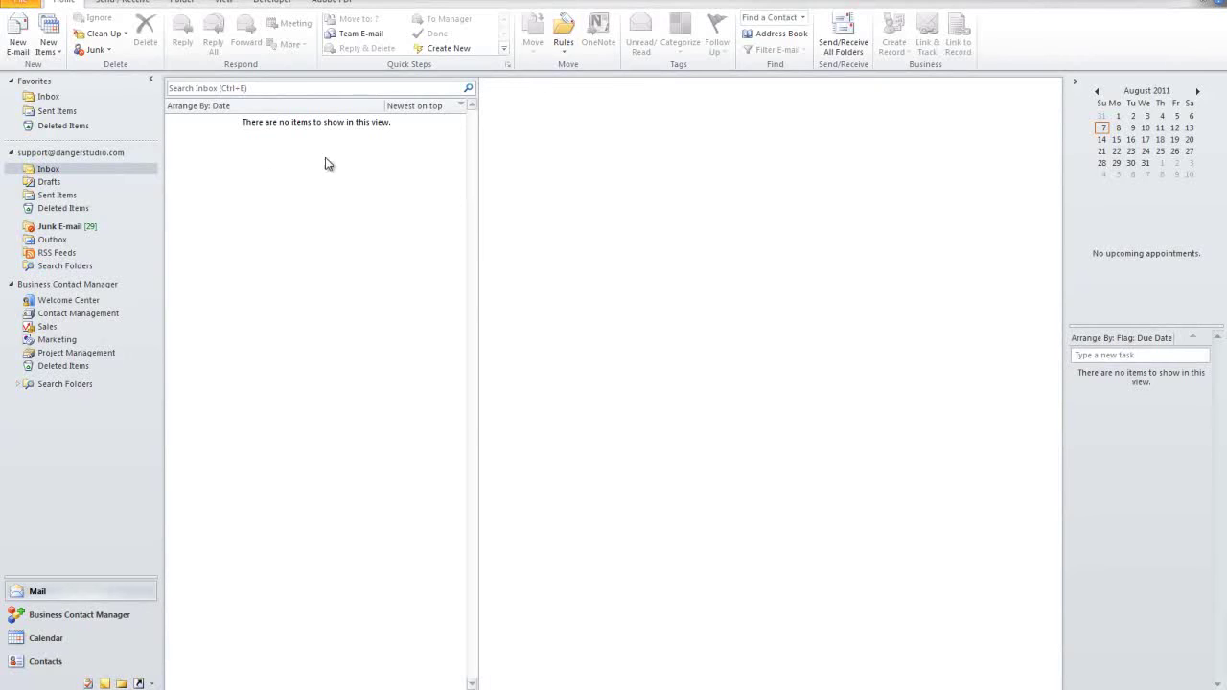
pyautogui.click(19, 4)
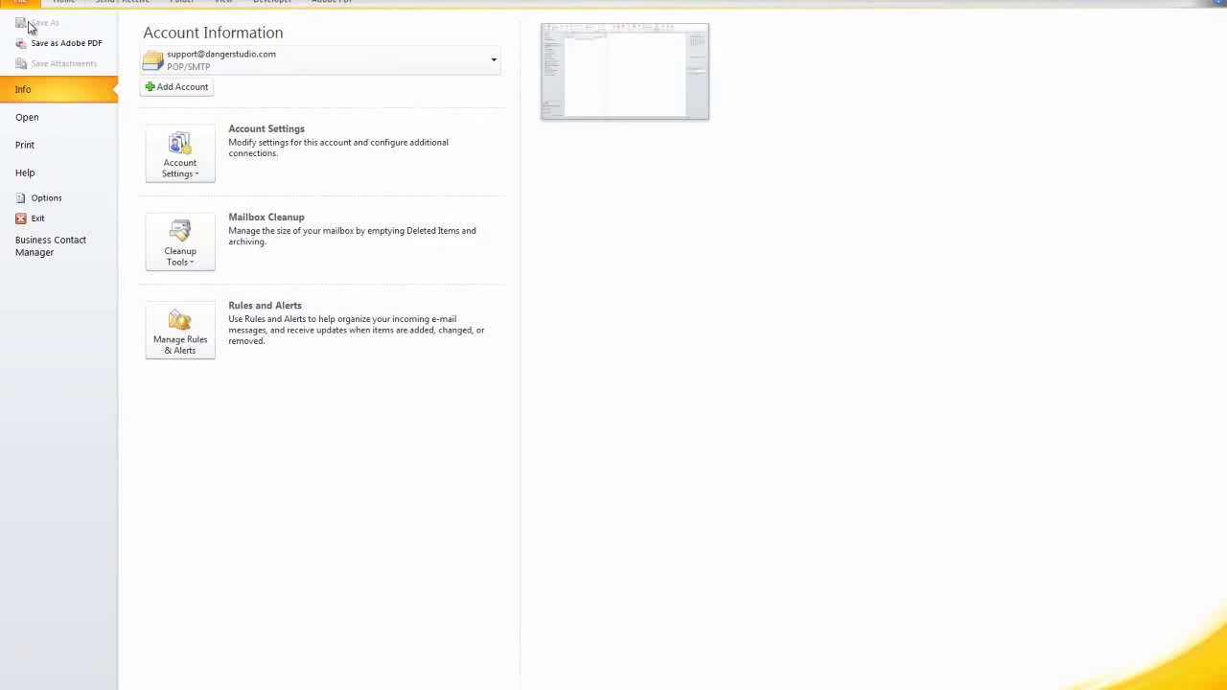
pyautogui.click(60, 8)
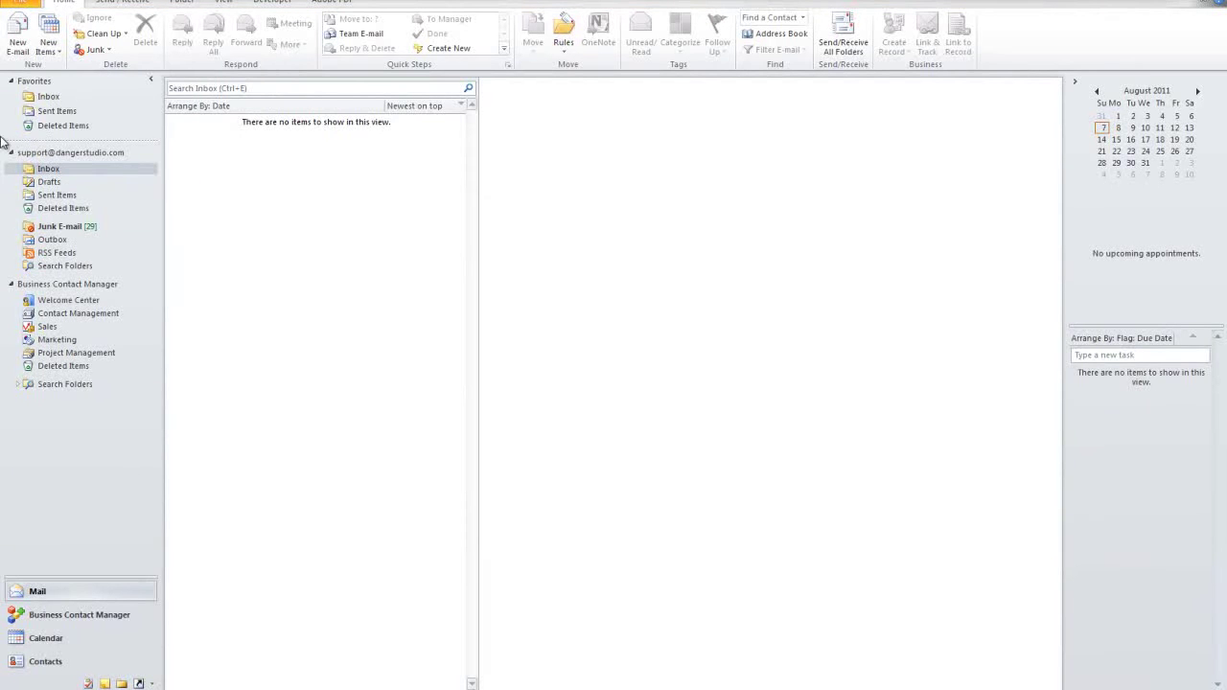
pyautogui.click(59, 226)
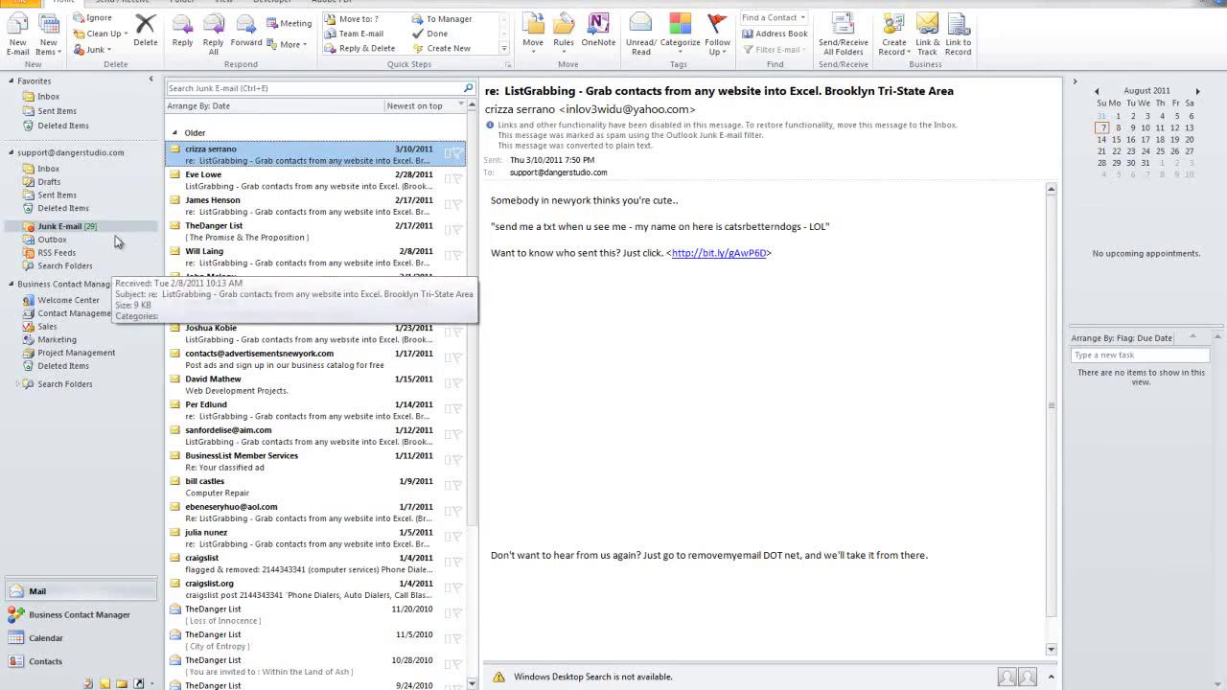
pyautogui.scroll(-3, 313, 401)
pyautogui.scroll(3, 313, 401)
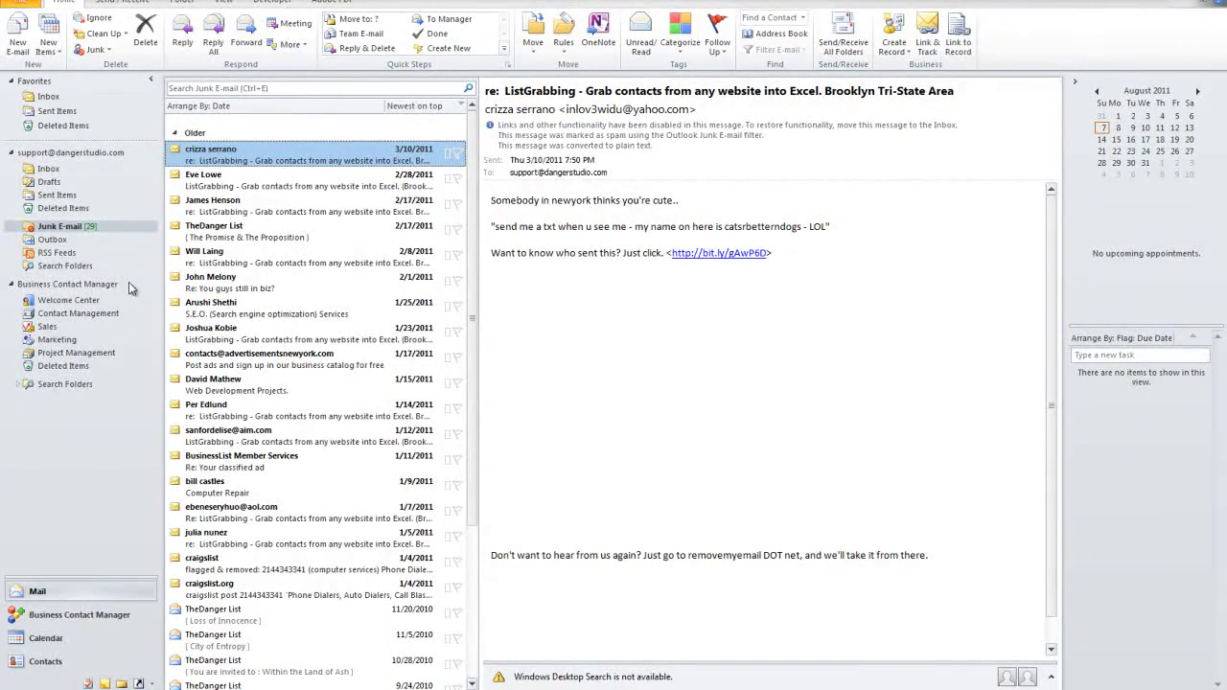
pyautogui.click(48, 169)
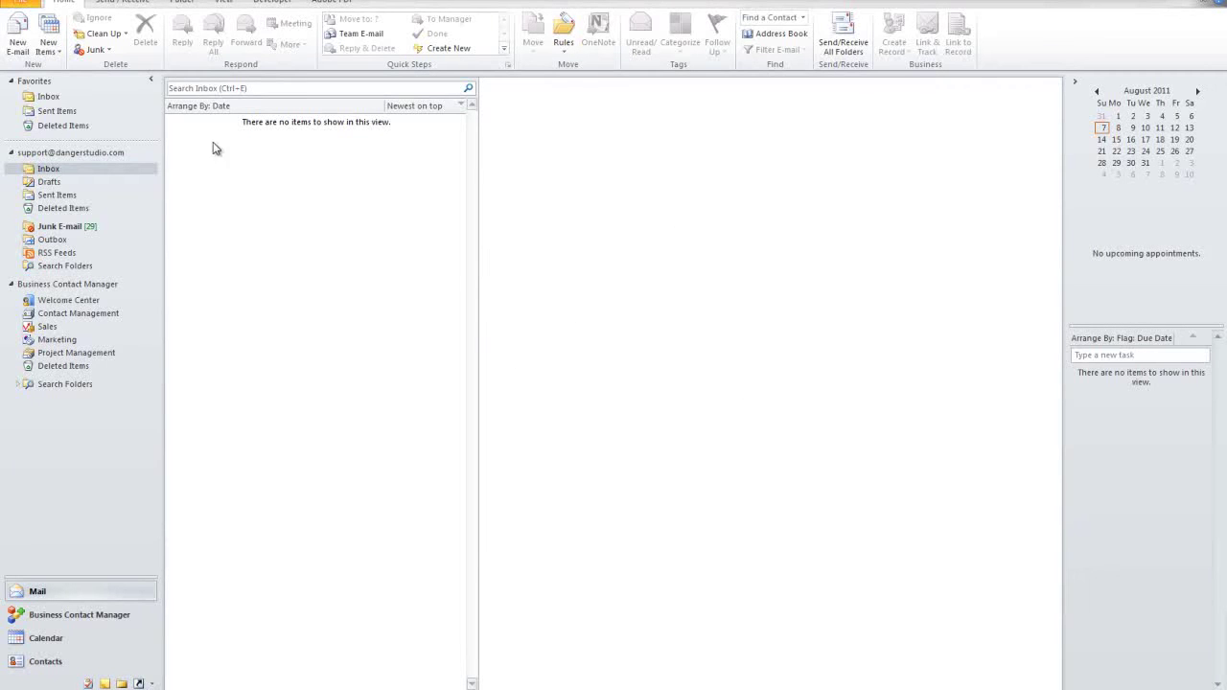
pyautogui.click(73, 313)
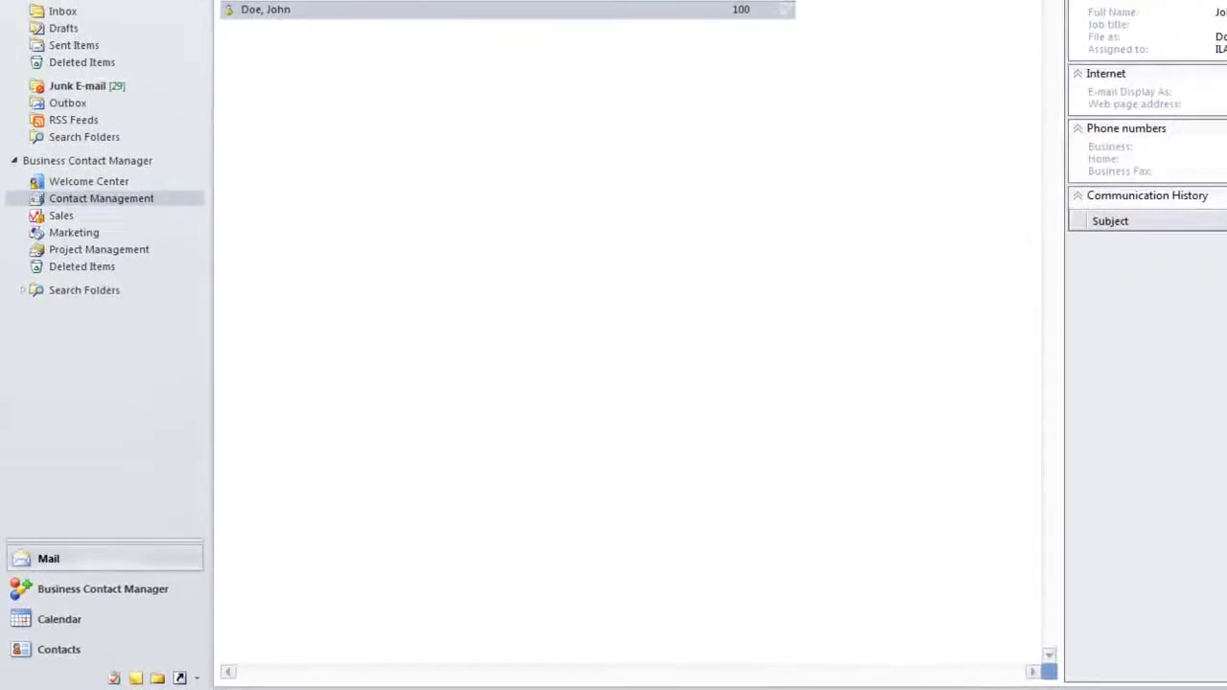
pyautogui.click(55, 112)
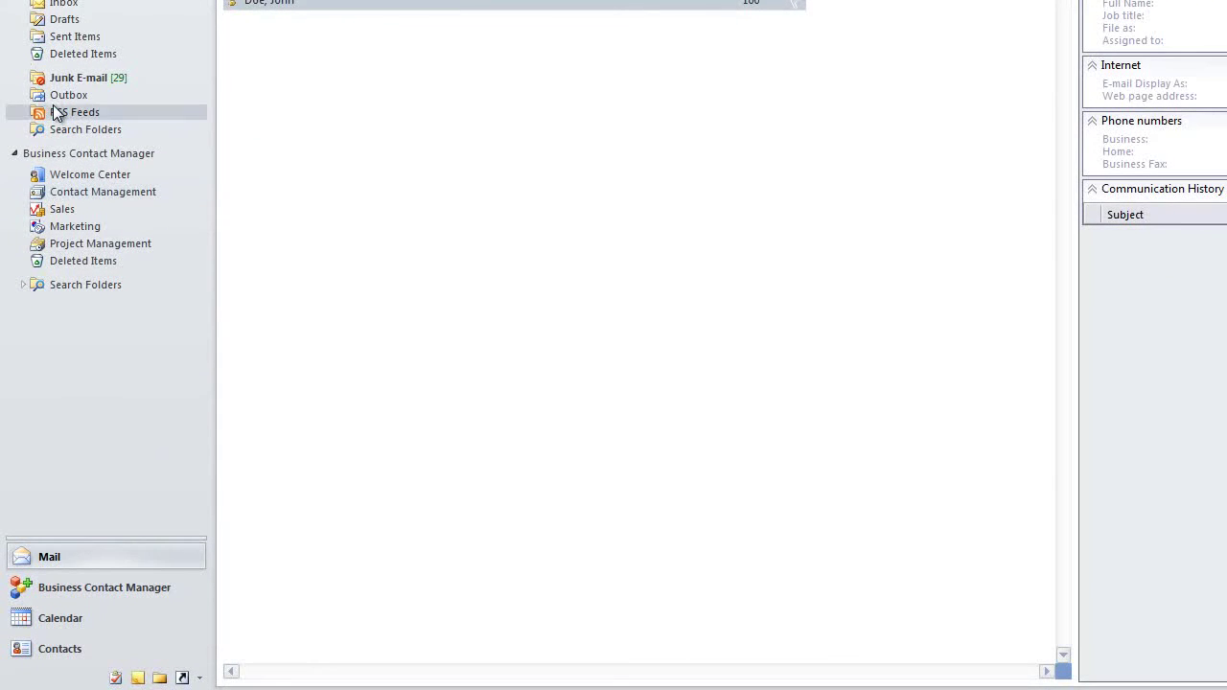
pyautogui.click(62, 5)
pyautogui.click(79, 192)
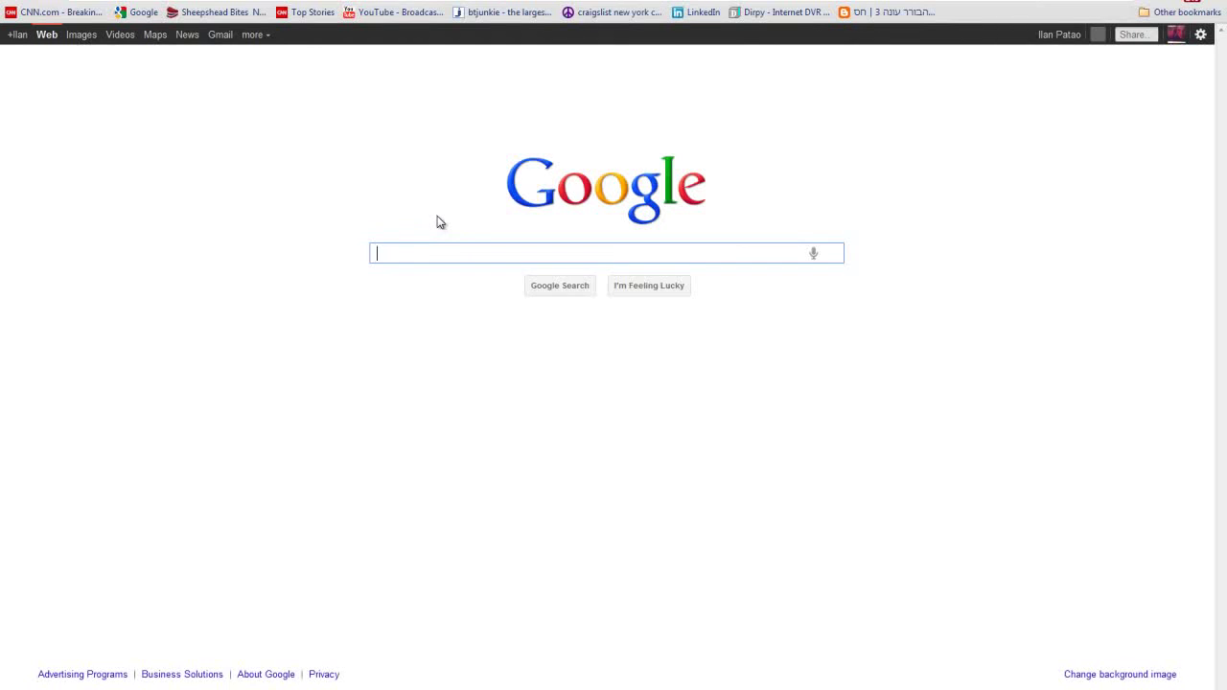
# Step: Switch to the web browser, search Google for business contact manager 2010, and open the Downloads page of Office.com
pyautogui.write('business contact manager 2010')
pyautogui.press('Return')
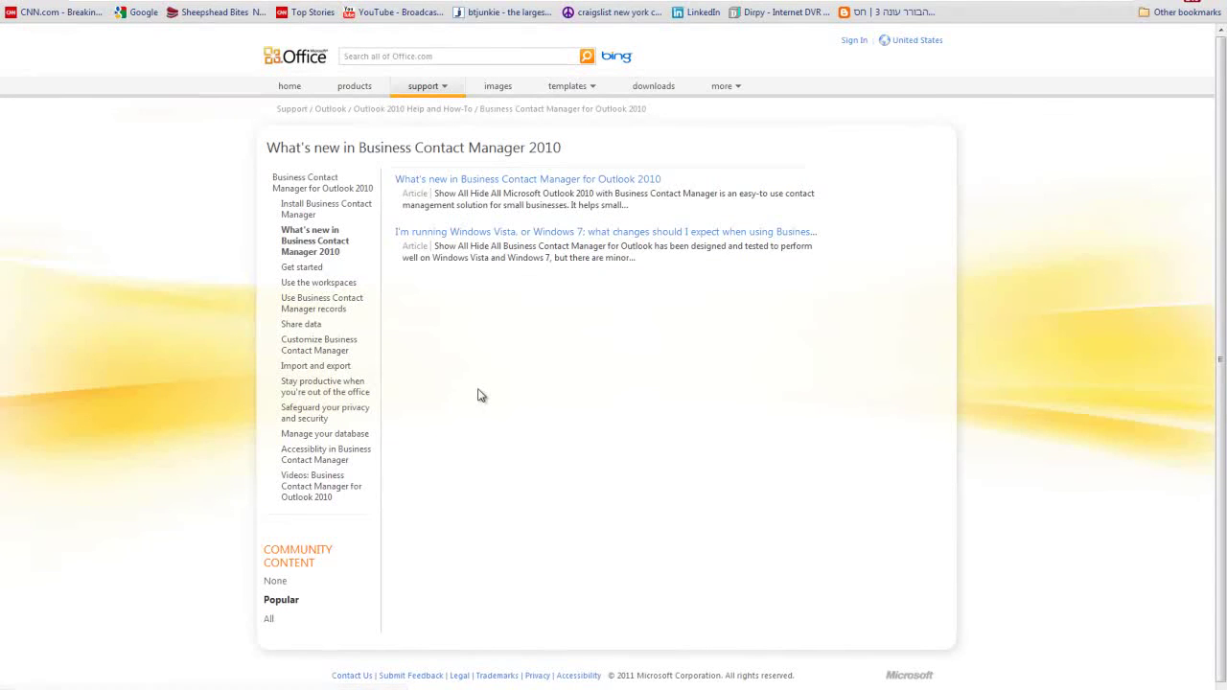
pyautogui.click(656, 89)
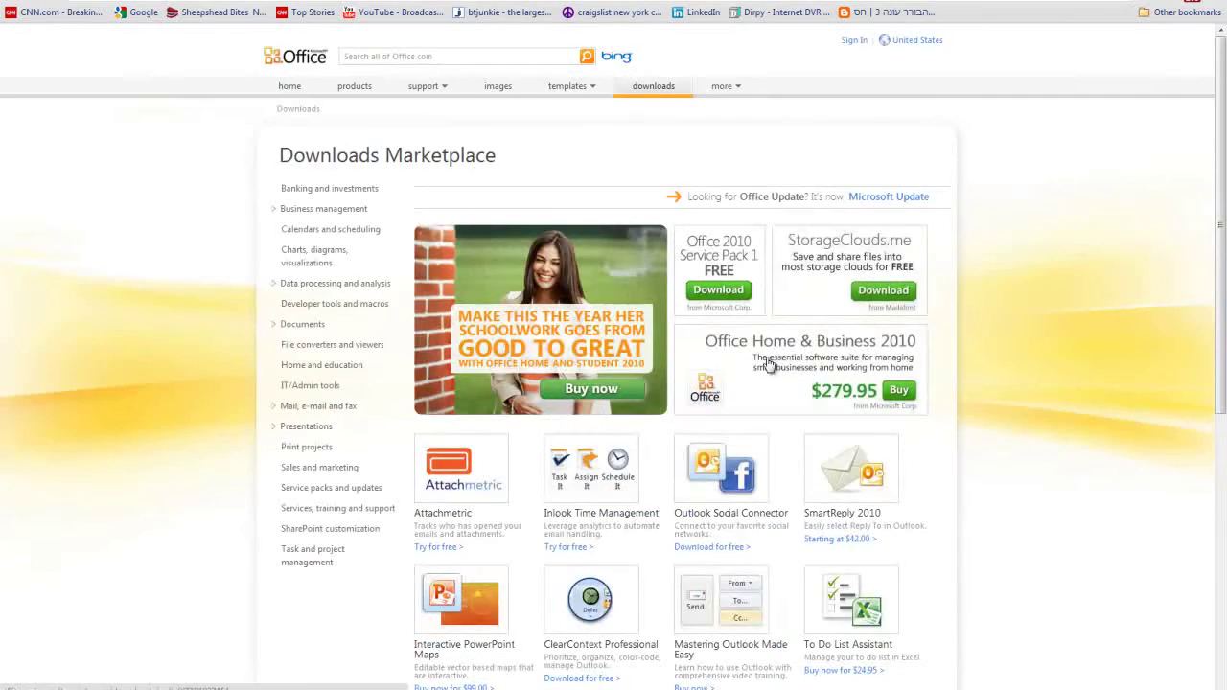
# Step: Look through the products and tools offered on the Downloads Marketplace page
pyautogui.scroll(-2, 519, 368)
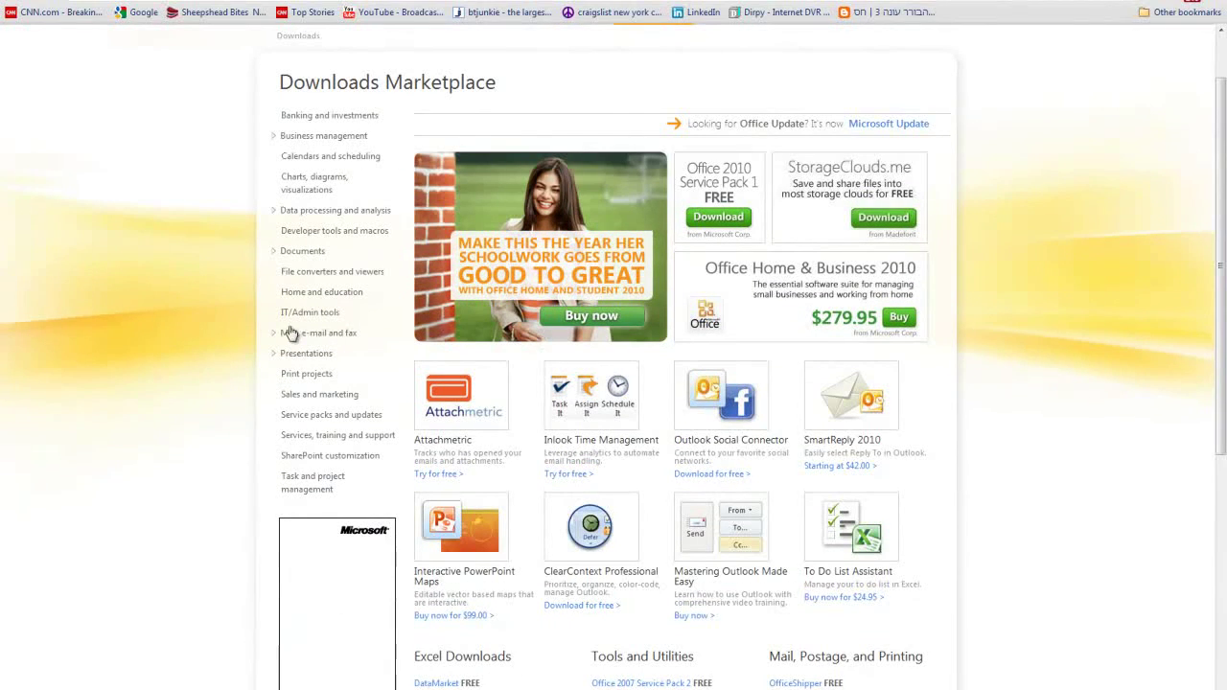
pyautogui.scroll(-3, 792, 450)
pyautogui.scroll(-1, 792, 450)
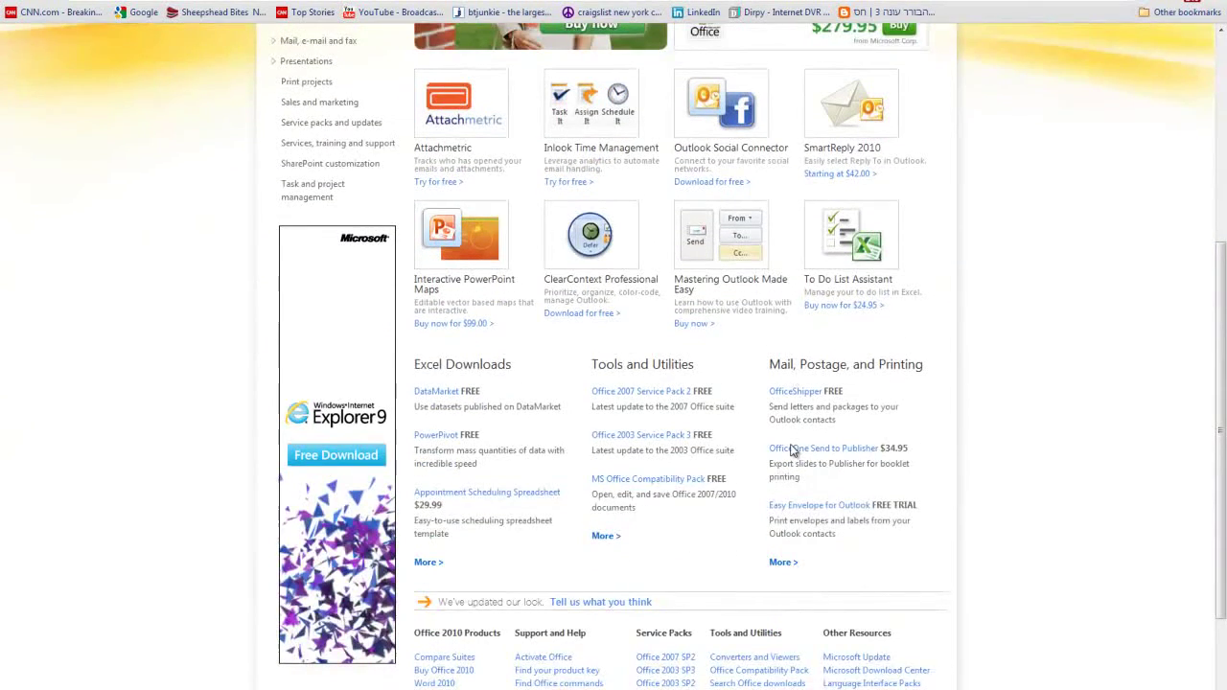
pyautogui.scroll(5, 792, 450)
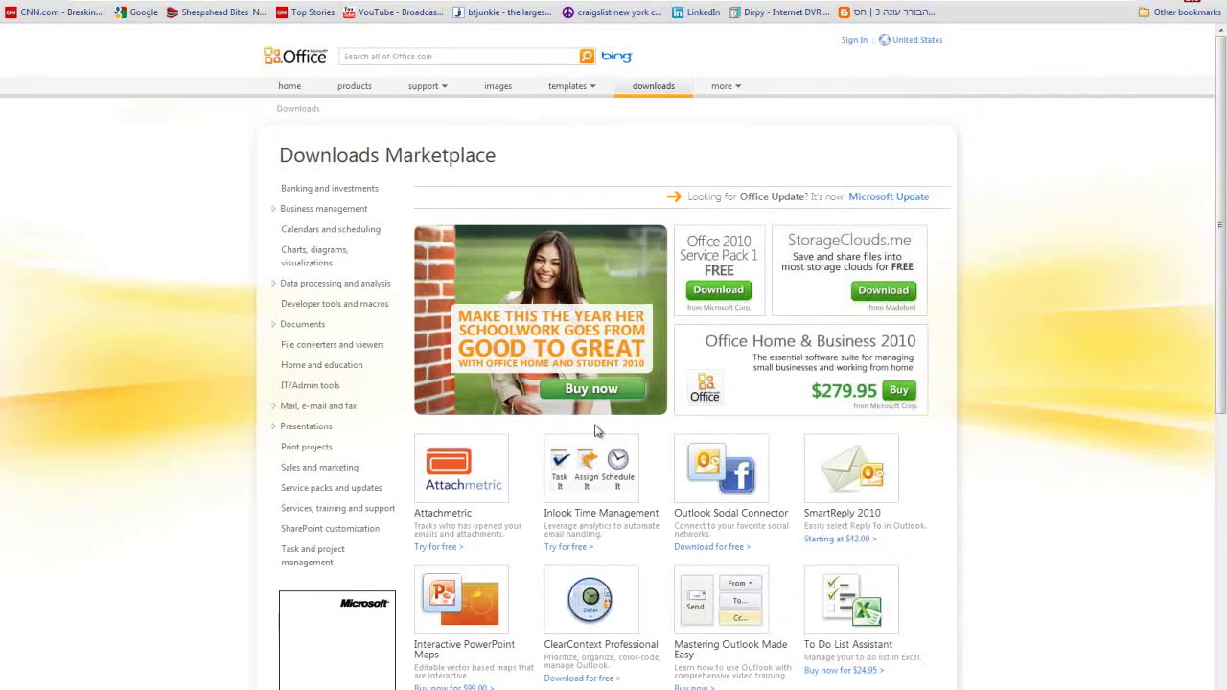
pyautogui.scroll(-3, 601, 433)
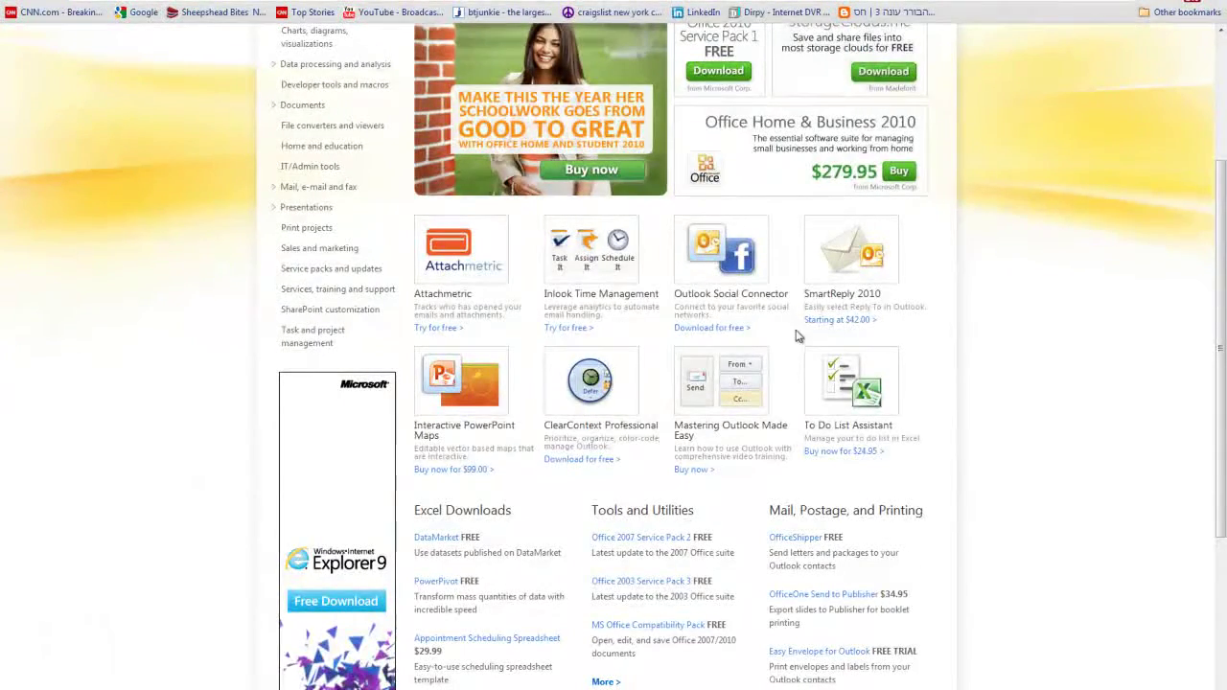
pyautogui.scroll(3, 777, 324)
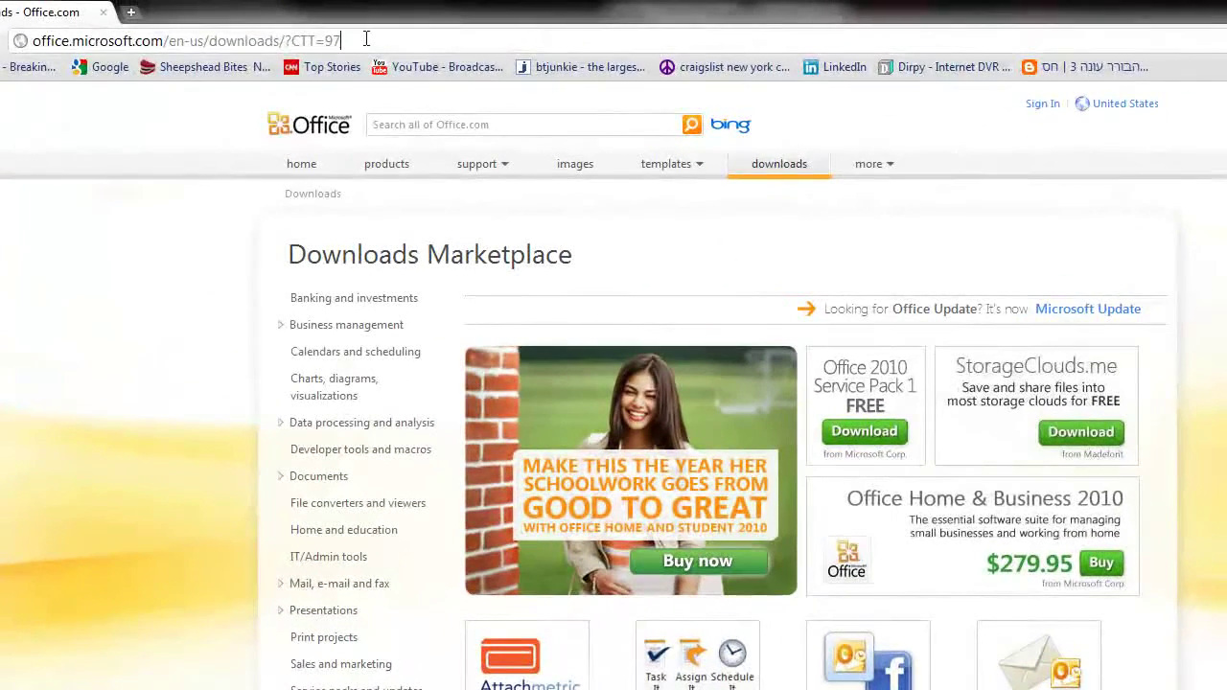
# Step: Go to dangerstudio.com and open the post Microsoft Outlook with Business Contact Manager 2007/2010
pyautogui.click(366, 38)
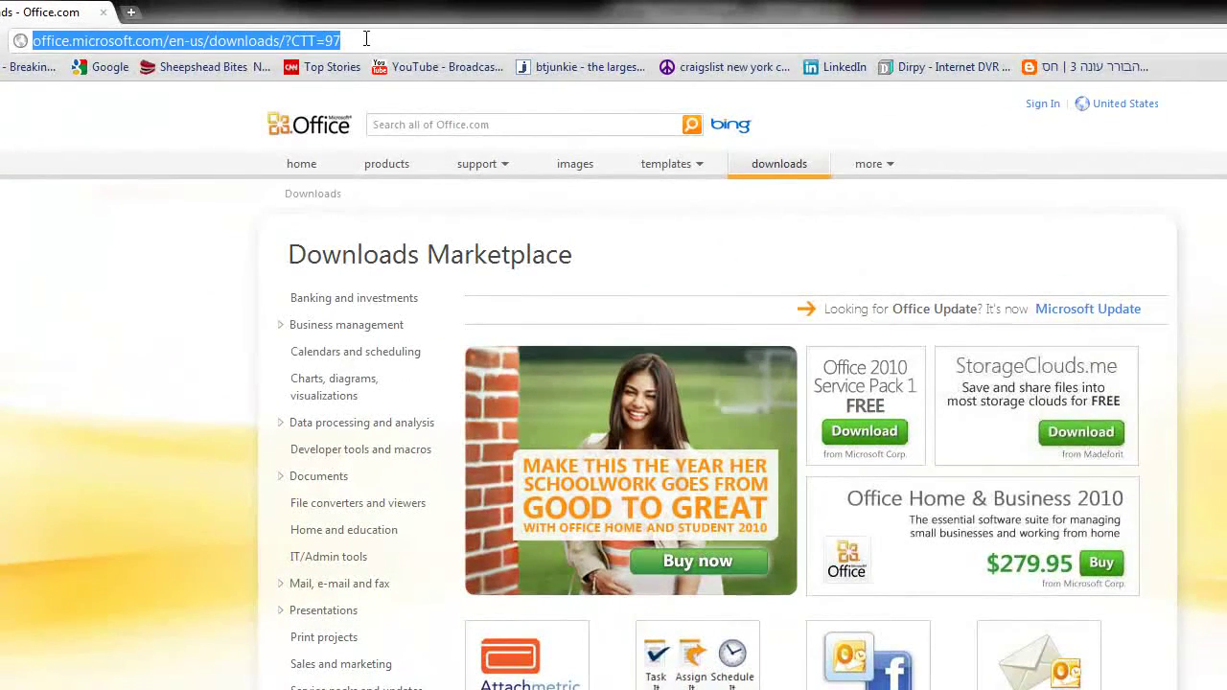
pyautogui.write('dangerstudio.com')
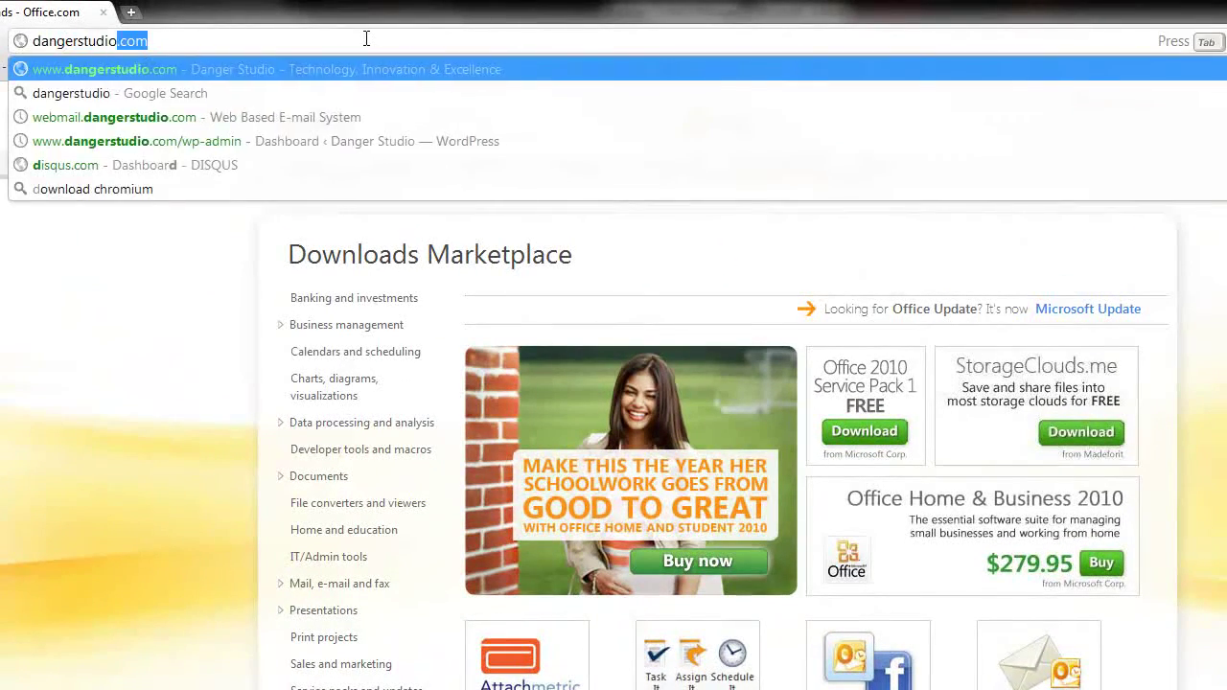
pyautogui.press('Return')
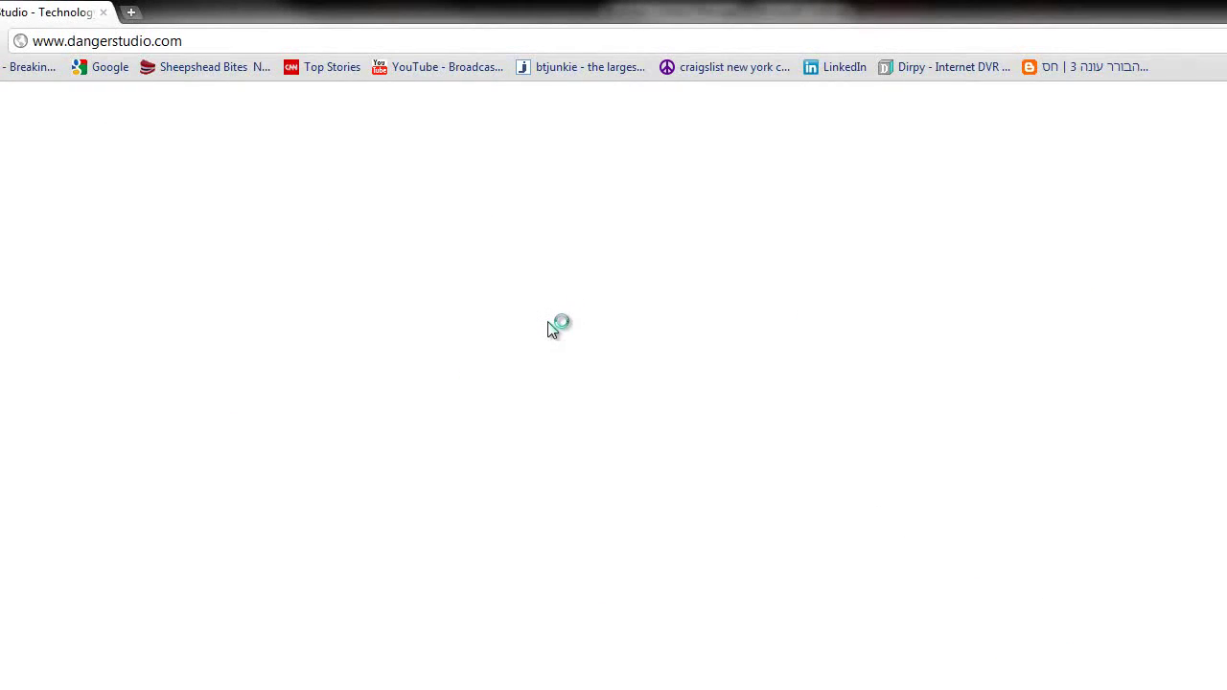
pyautogui.scroll(-3, 729, 672)
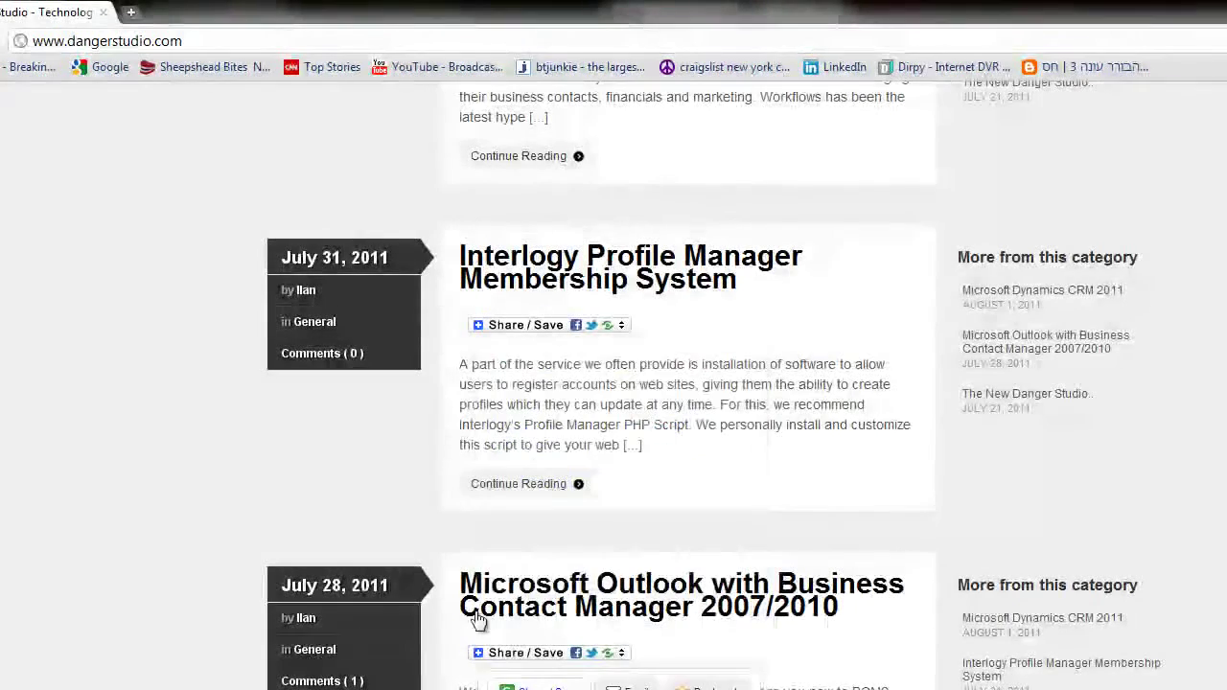
pyautogui.click(698, 602)
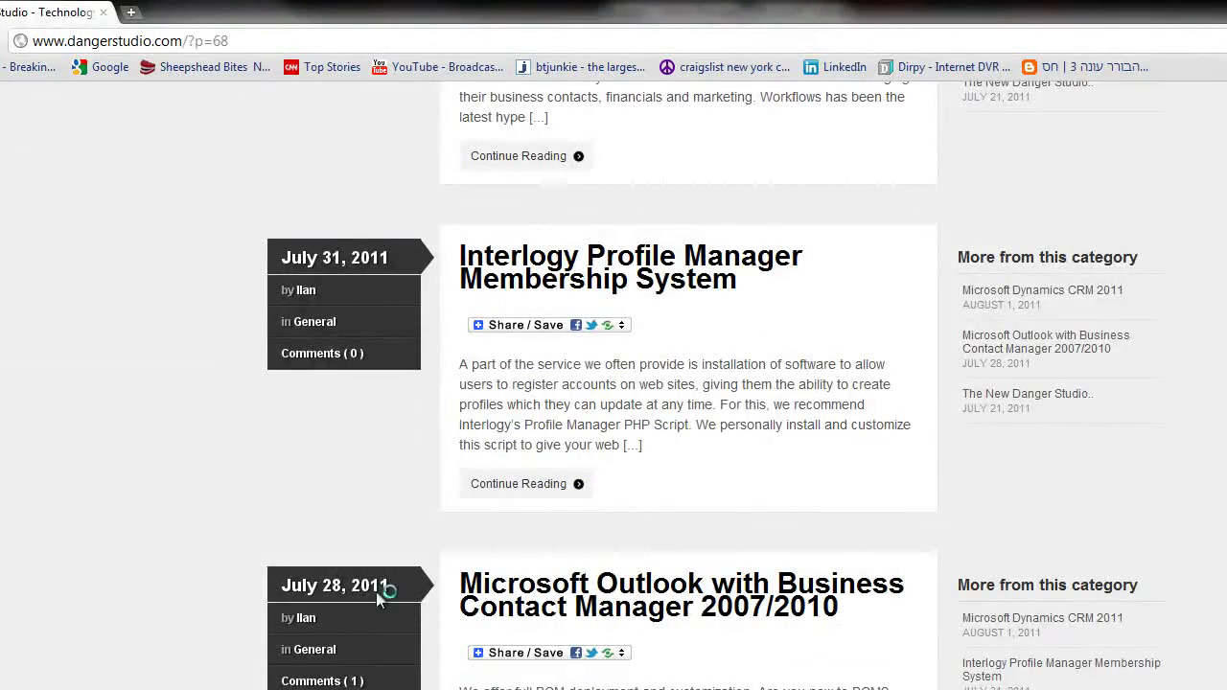
pyautogui.moveTo(582, 222); pyautogui.dragTo(885, 246)
pyautogui.click(882, 246)
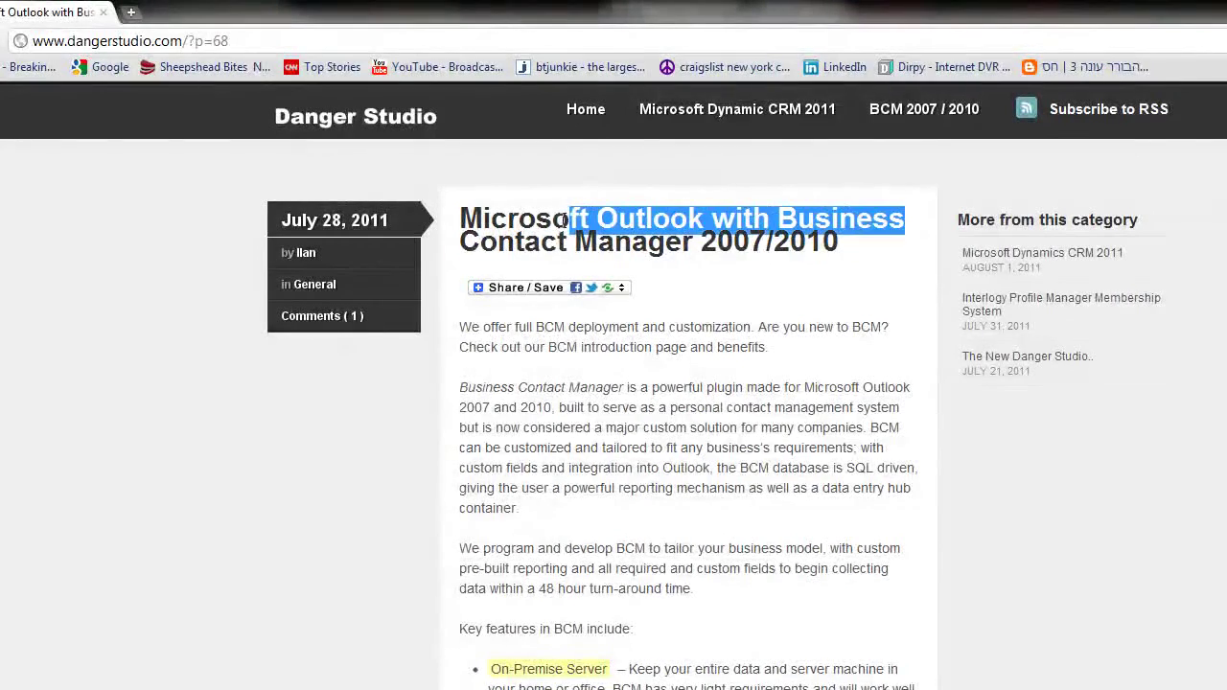
pyautogui.moveTo(564, 224); pyautogui.dragTo(904, 222)
pyautogui.moveTo(549, 287)
pyautogui.click(705, 461)
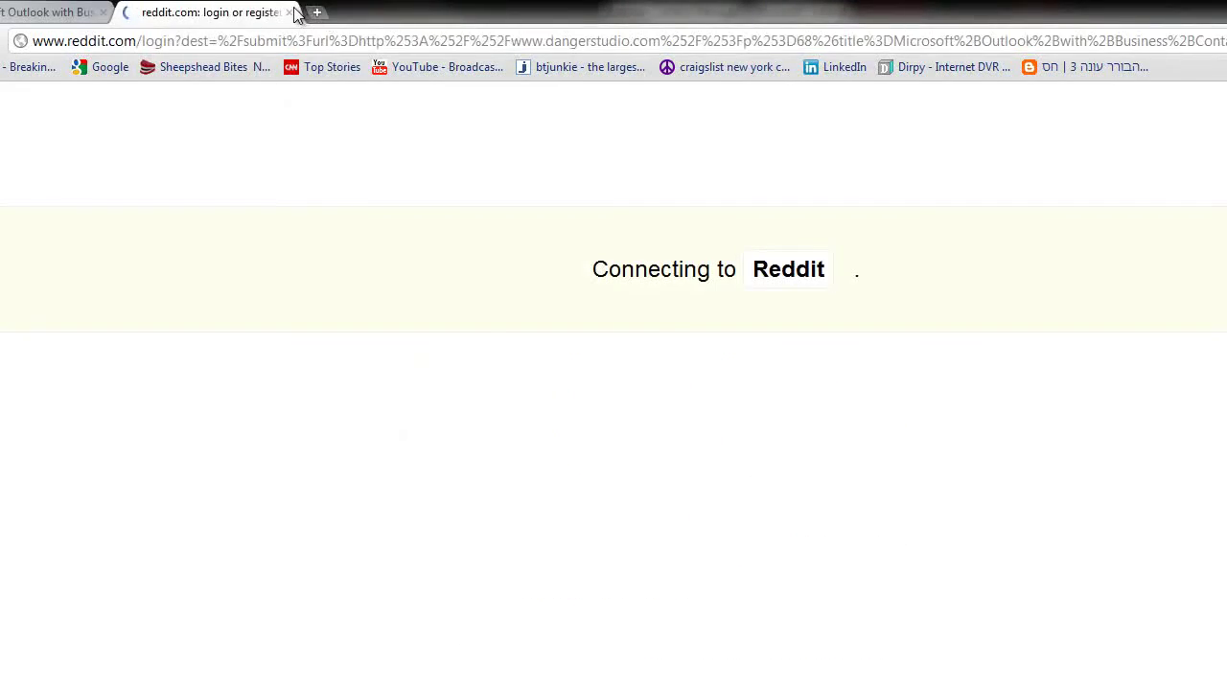
pyautogui.click(289, 13)
# Step: Look through the post's key BCM features and consultation form, and return to the introduction on custom development and reporting
pyautogui.scroll(-10, 556, 587)
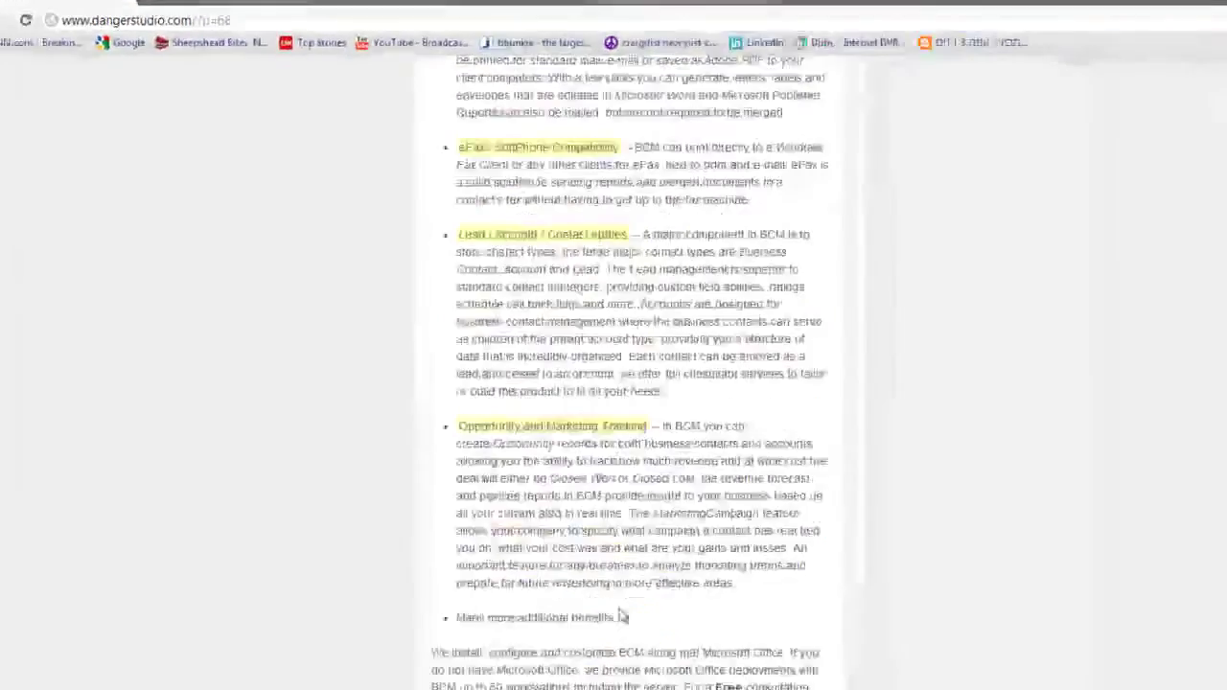
pyautogui.scroll(-8, 633, 640)
pyautogui.scroll(5, 633, 641)
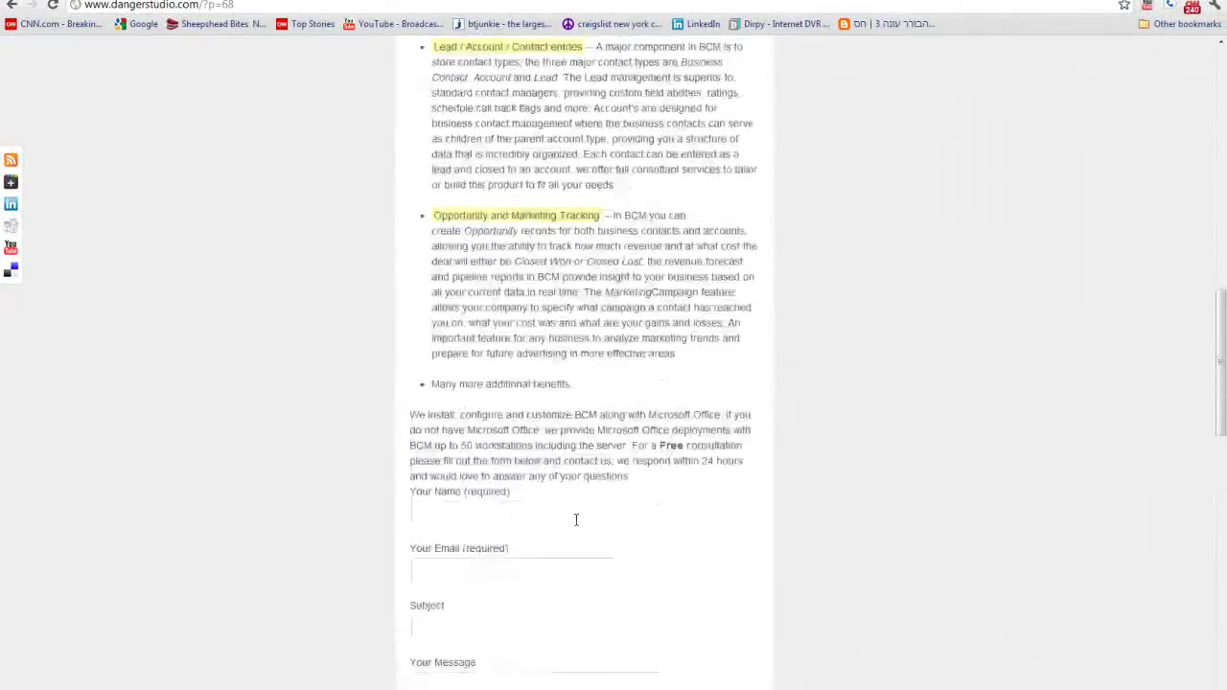
pyautogui.scroll(10, 577, 520)
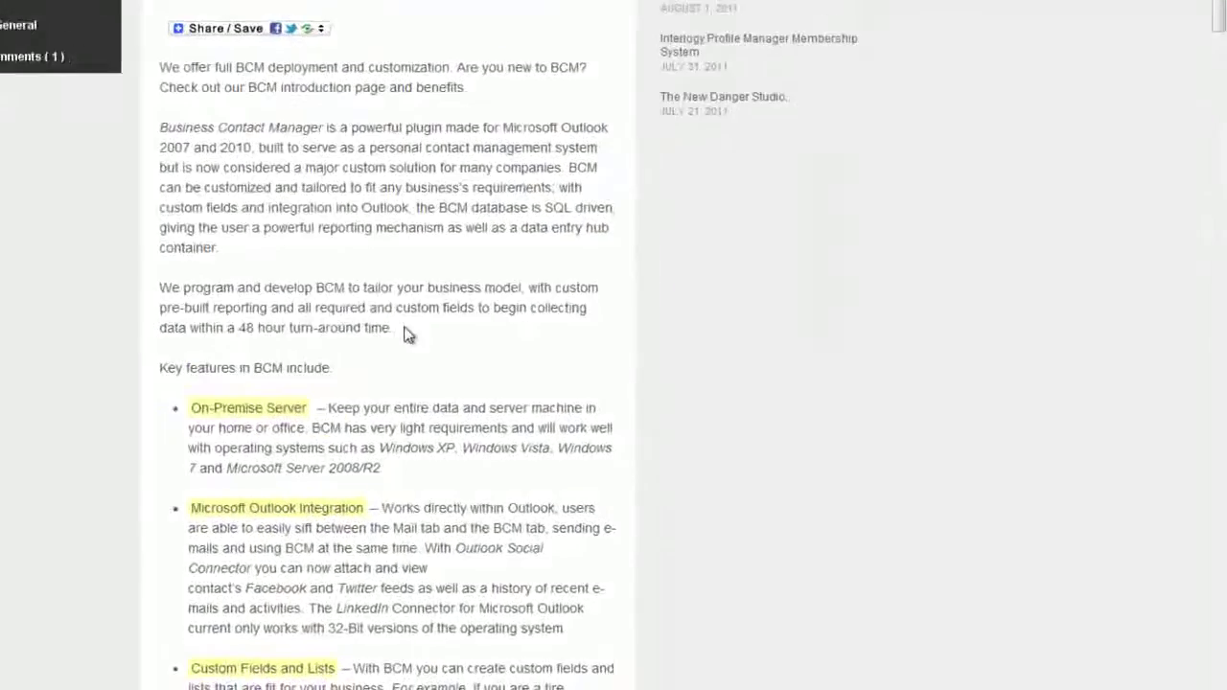
pyautogui.moveTo(596, 423); pyautogui.dragTo(554, 442)
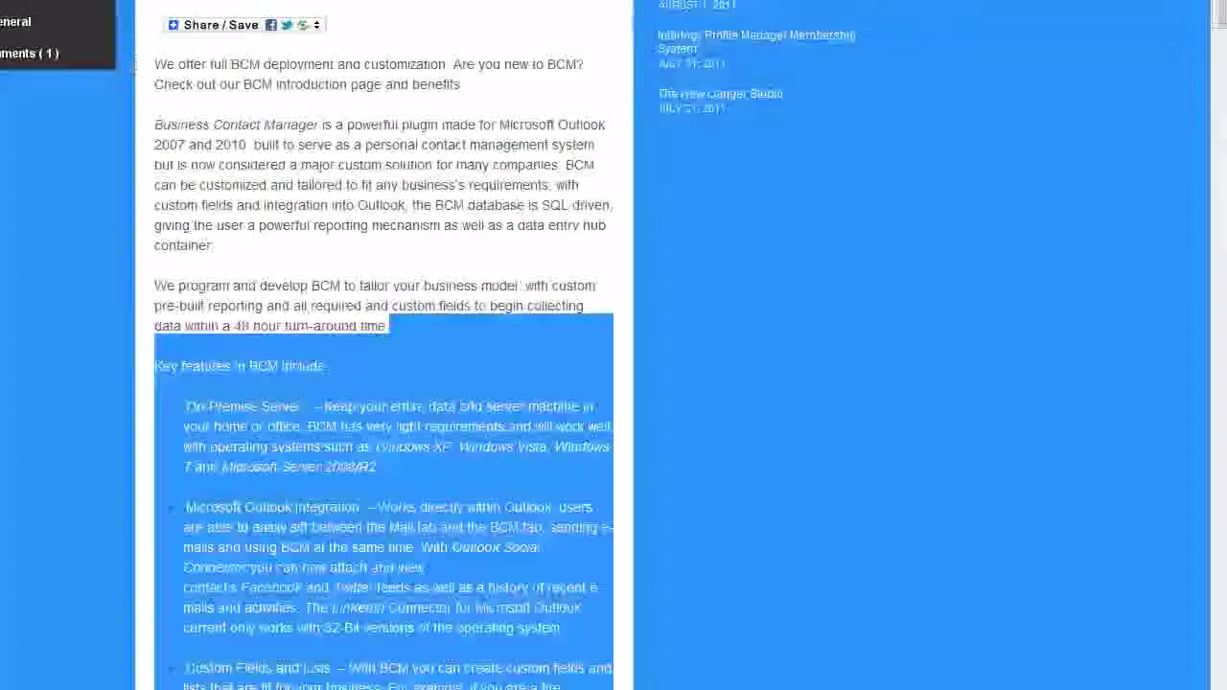
pyautogui.moveTo(293, 286); pyautogui.dragTo(311, 407)
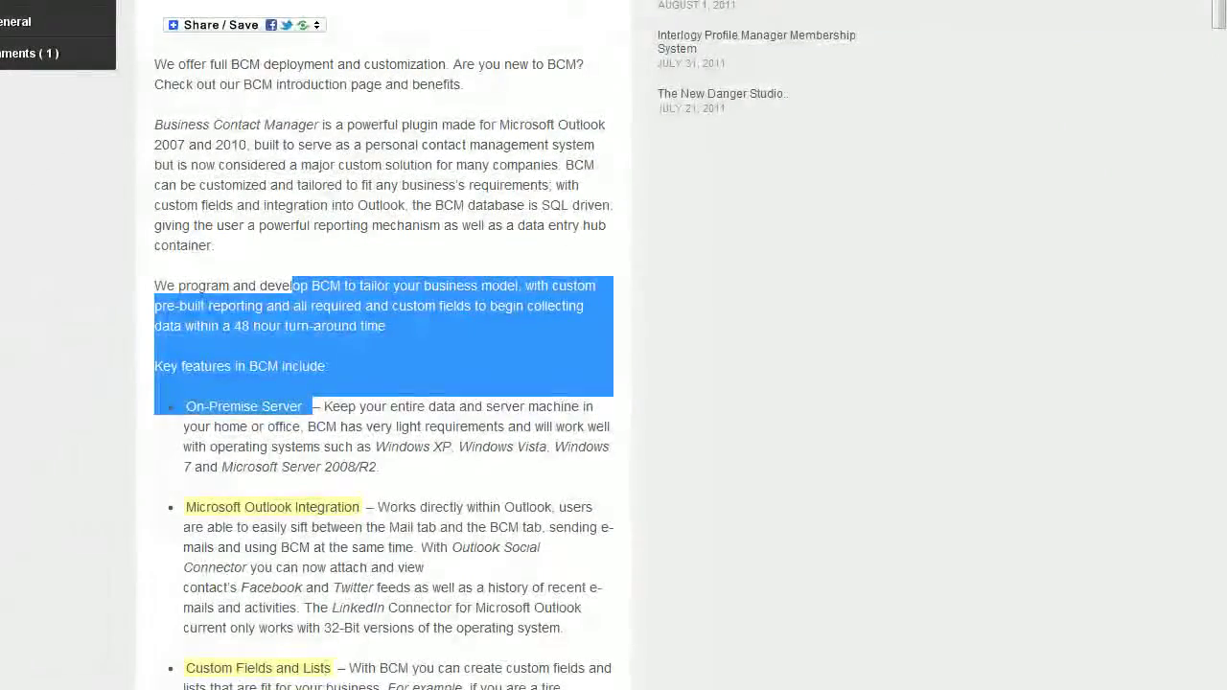
pyautogui.click(499, 508)
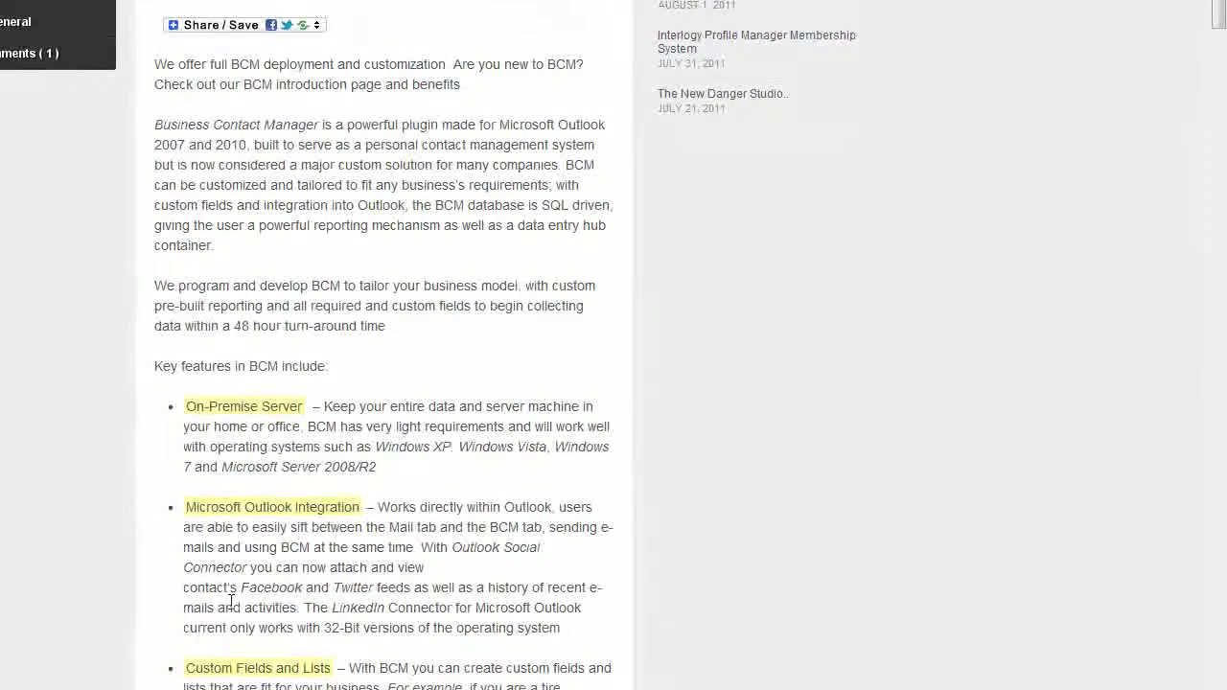